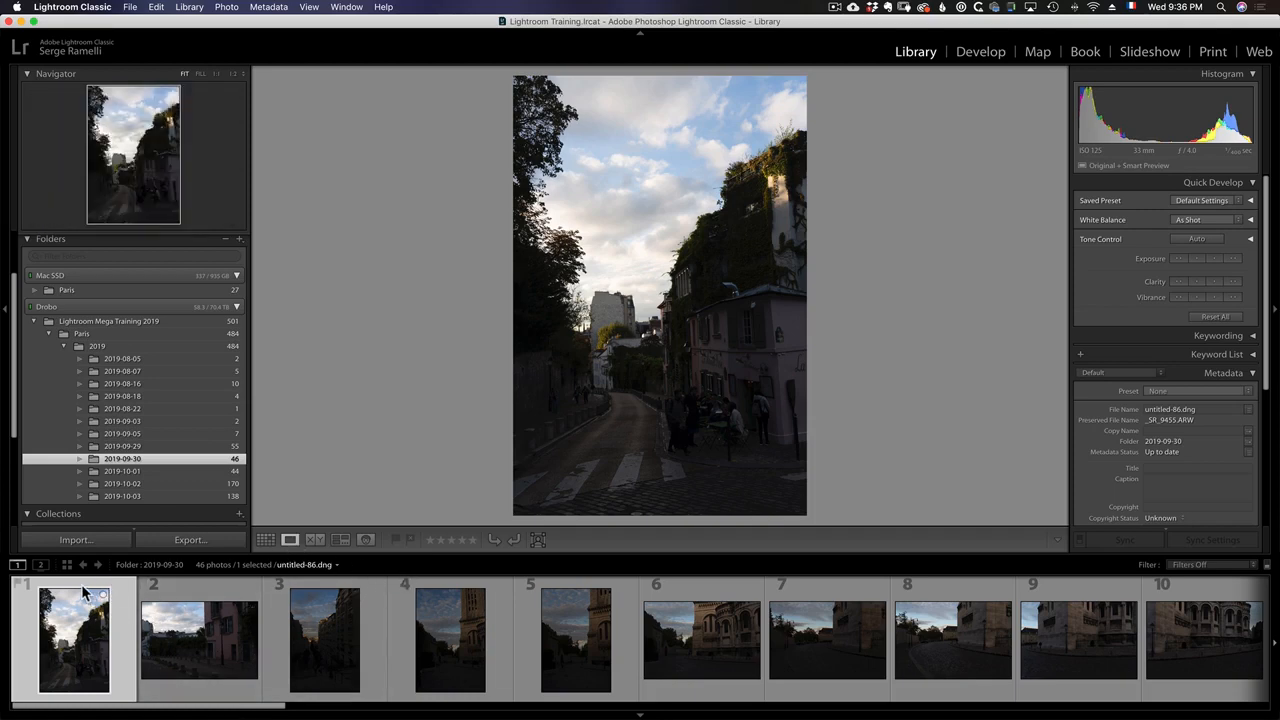
- Rate the third and sixth photos of the 2019-09-30 folder one star
{"action": "key", "text": "Right"}
{"action": "key", "text": "Right"}
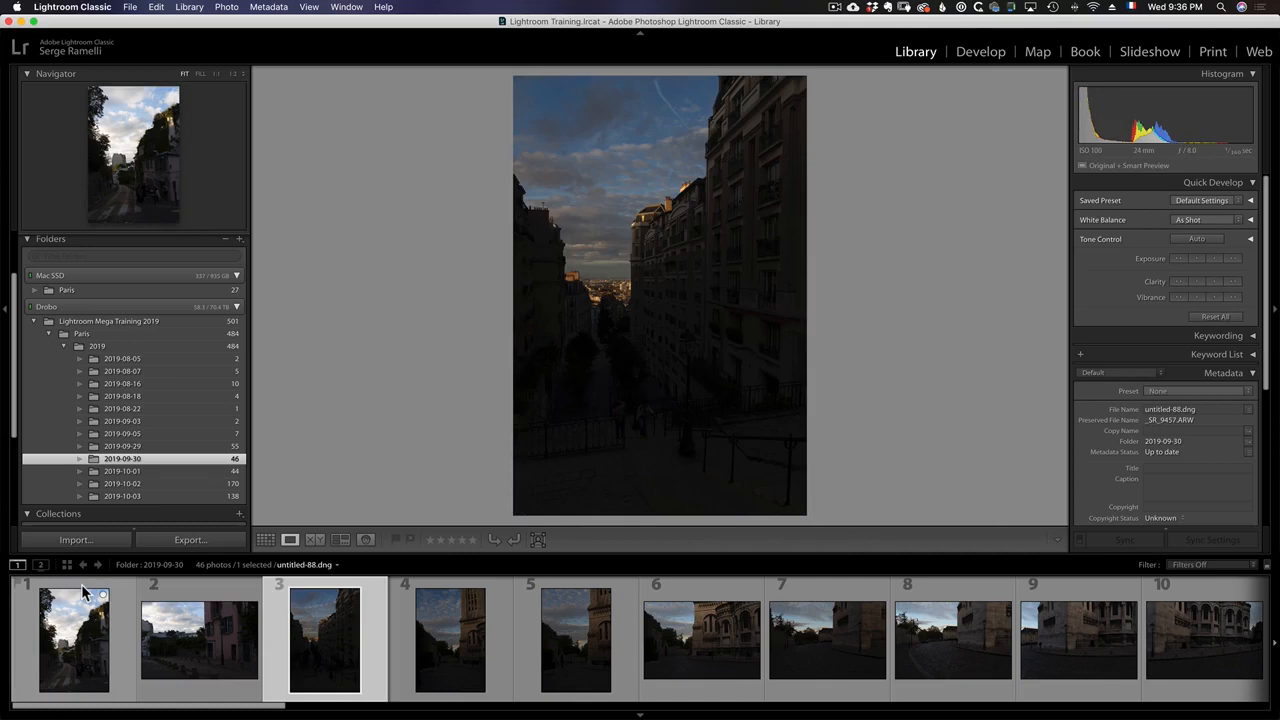
{"action": "key", "text": "Right"}
{"action": "key", "text": "1"}
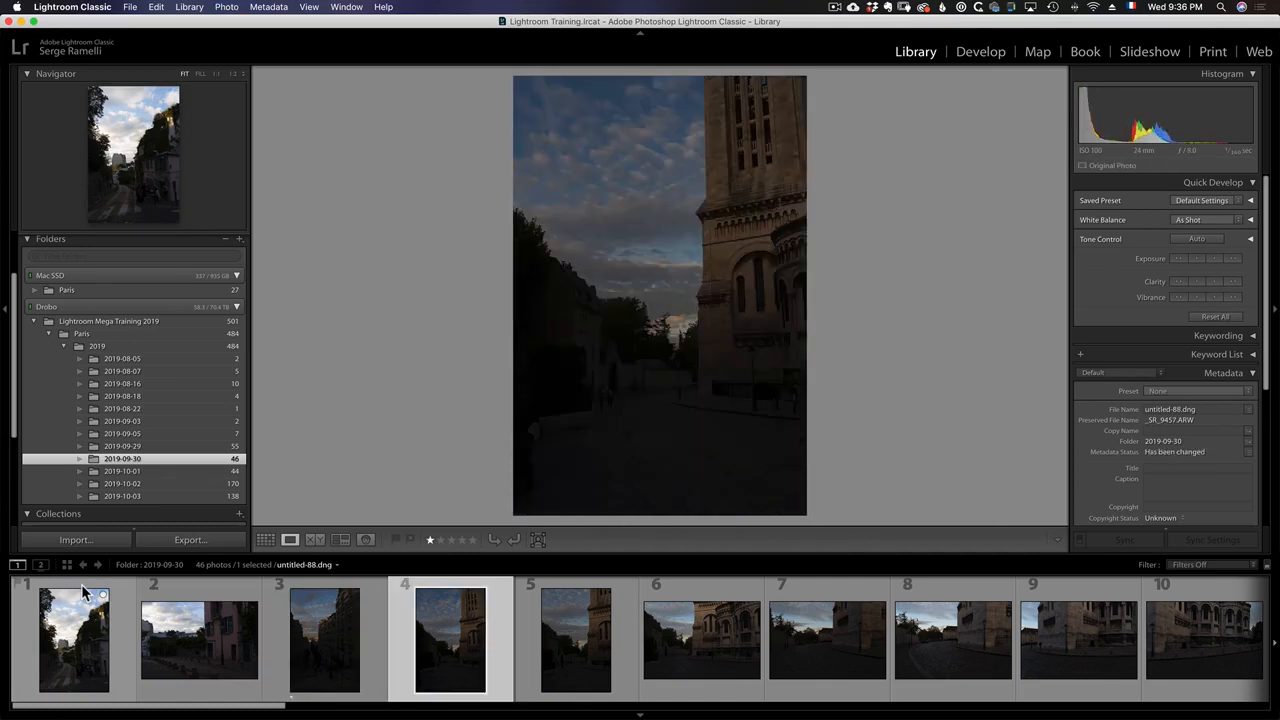
{"action": "key", "text": "Right"}
{"action": "key", "text": "Right"}
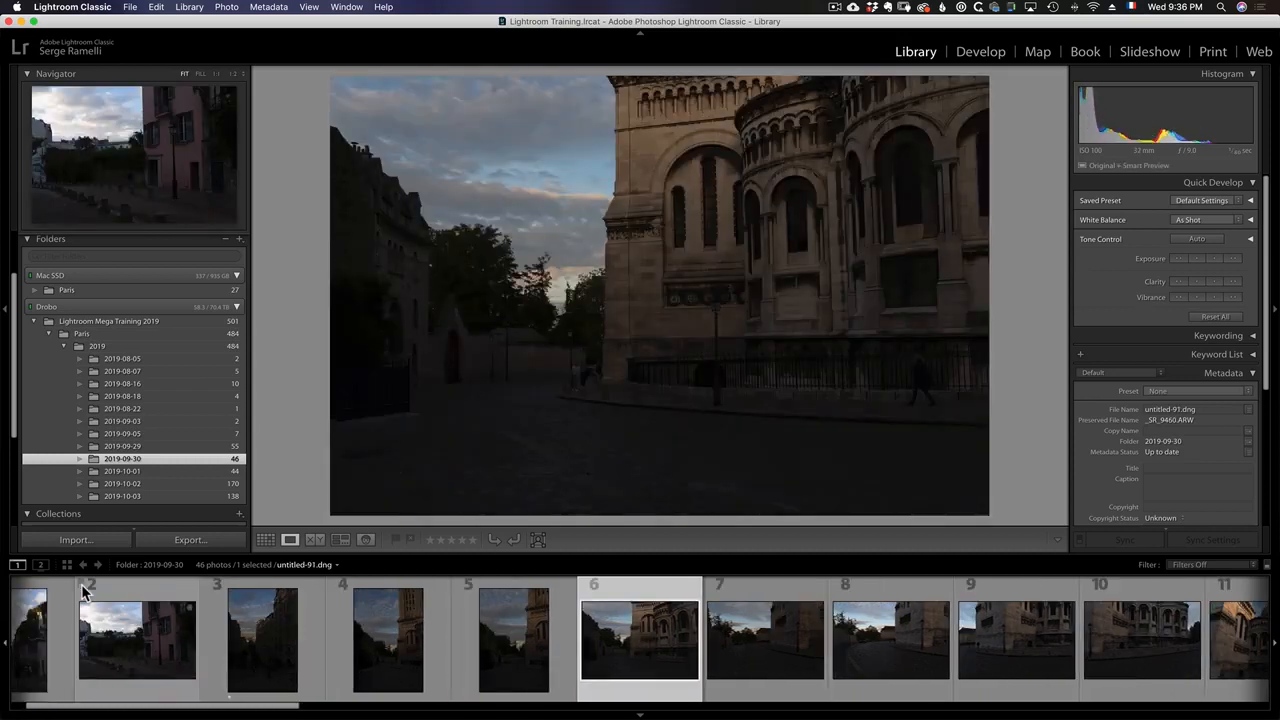
{"action": "key", "text": "1"}
- Browse the following photos for candidates and rate the eighth one, the curved cobbled street, one star
{"action": "key", "text": "Right"}
{"action": "key", "text": "Right"}
{"action": "key", "text": "Right"}
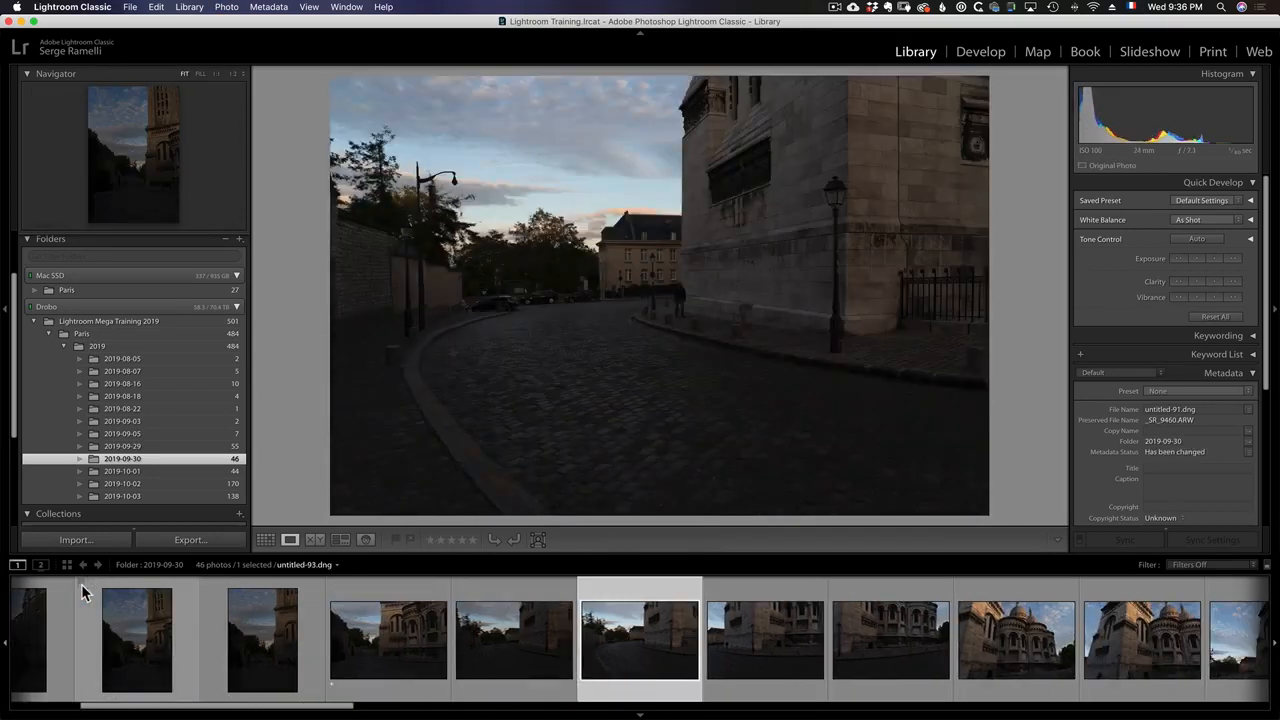
{"action": "key", "text": "Right"}
{"action": "key", "text": "Right"}
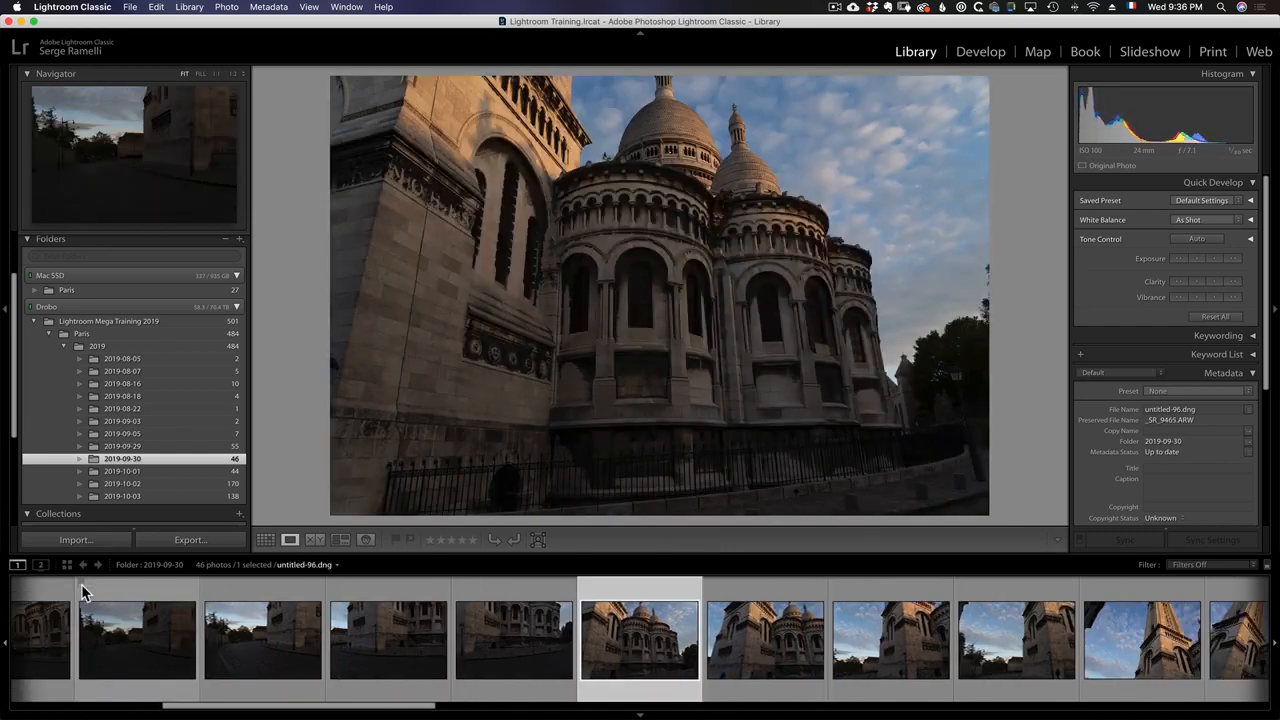
{"action": "key", "text": "Left"}
{"action": "key", "text": "Left"}
{"action": "key", "text": "Left"}
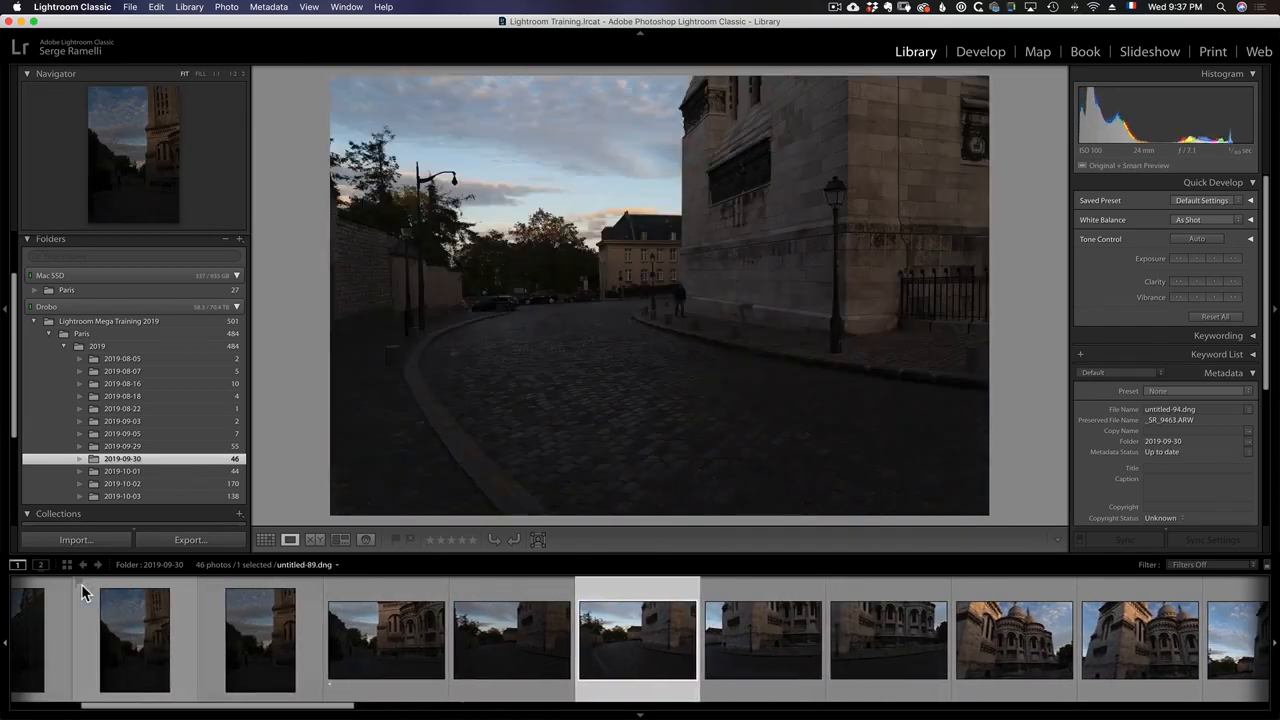
{"action": "key", "text": "Left"}
{"action": "key", "text": "Right"}
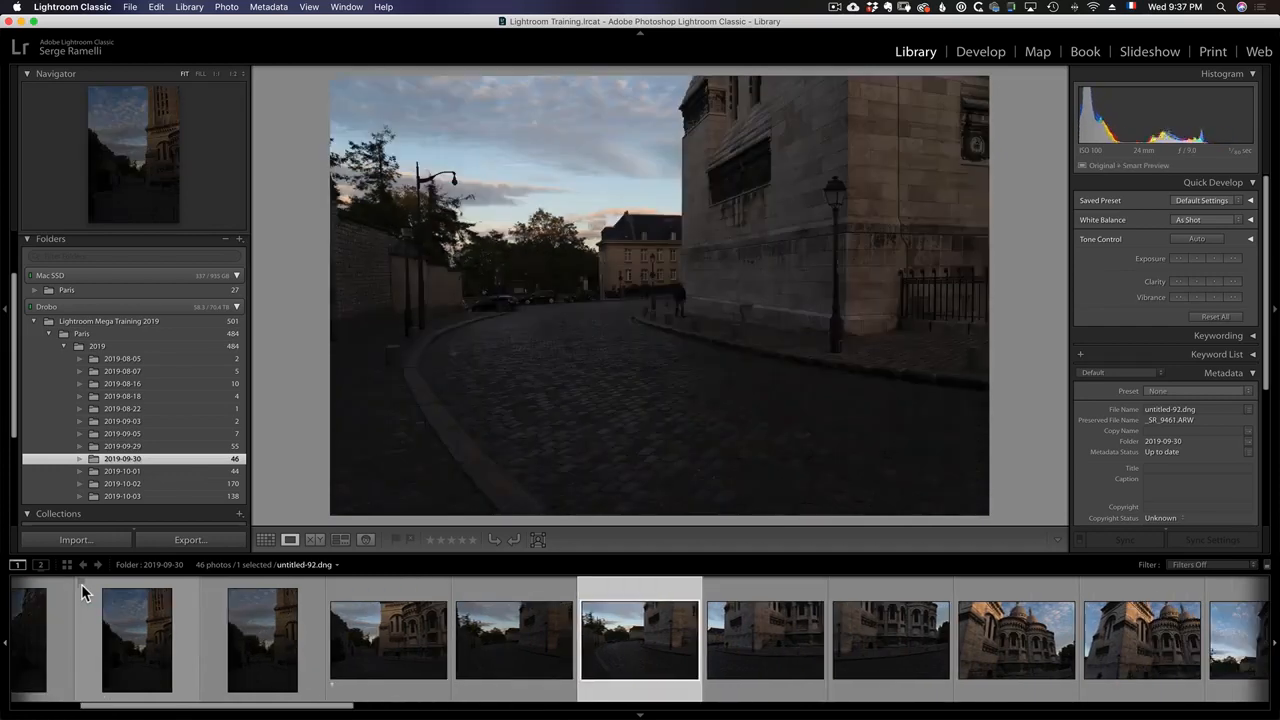
{"action": "key", "text": "1"}
- Rate the ninth and tenth photos, the dark street views of the basilica, one star and advance to the eleventh
{"action": "key", "text": "Right"}
{"action": "key", "text": "1"}
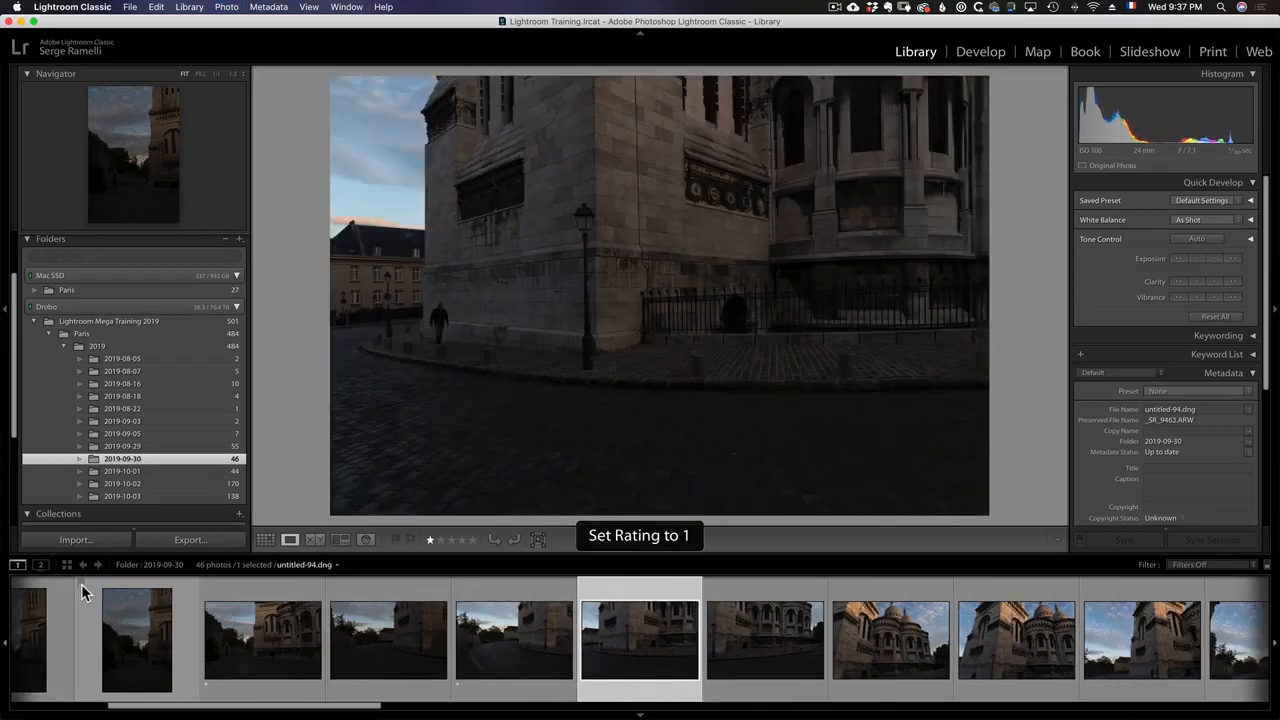
{"action": "key", "text": "Right"}
{"action": "key", "text": "1"}
{"action": "key", "text": "Right"}
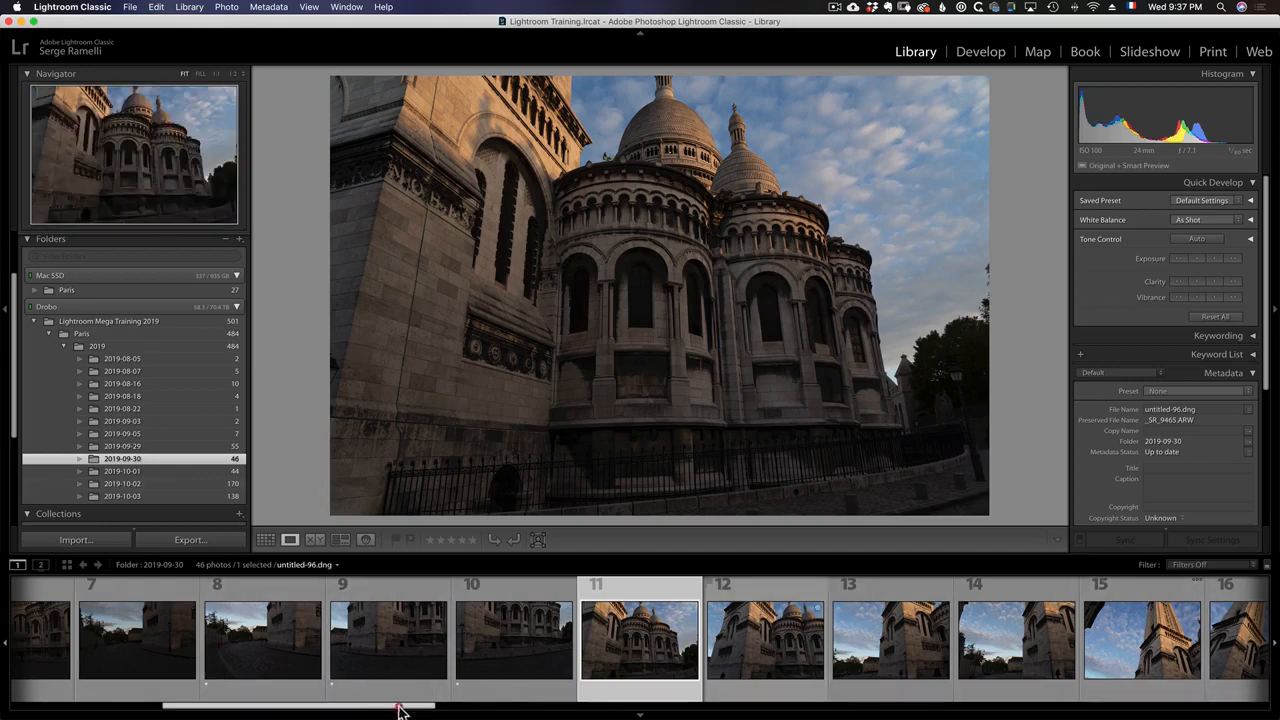
- Filter the filmstrip to show only photos rated one star or higher
{"action": "left_click_drag", "start_coordinate": [400, 708], "coordinate": [449, 686]}
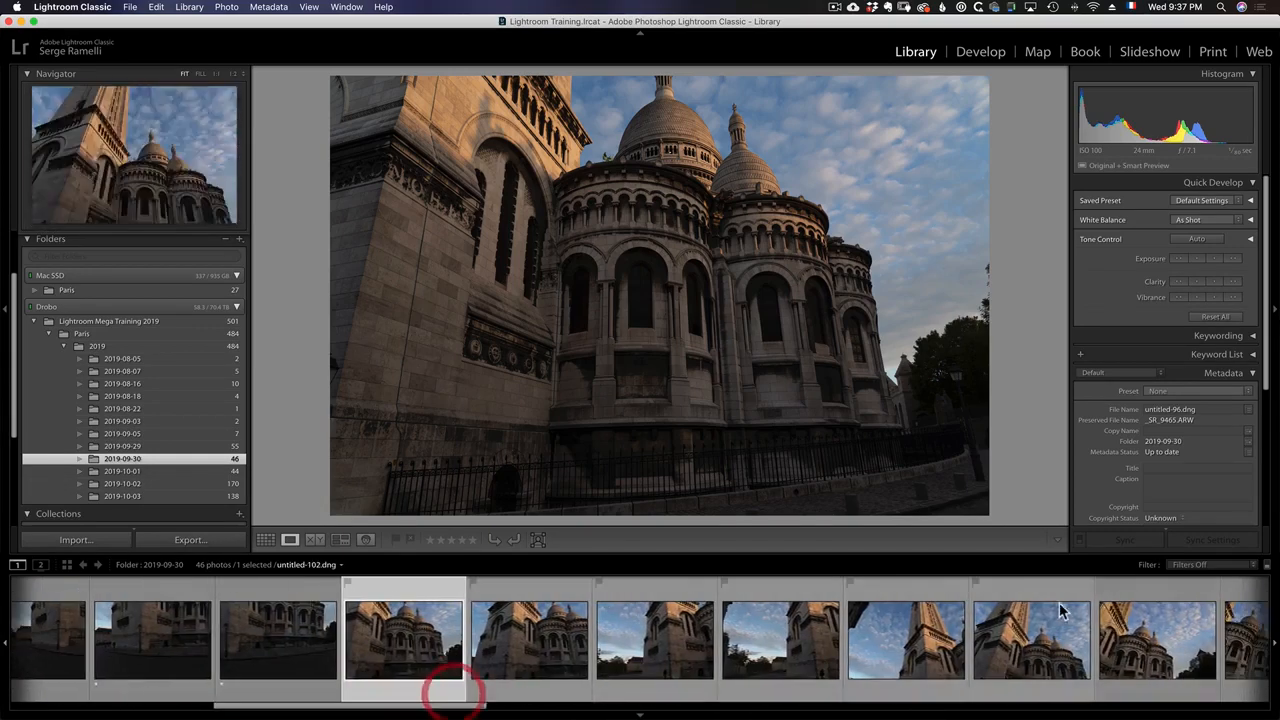
{"action": "left_click", "coordinate": [1249, 569]}
{"action": "left_click", "coordinate": [1245, 598]}
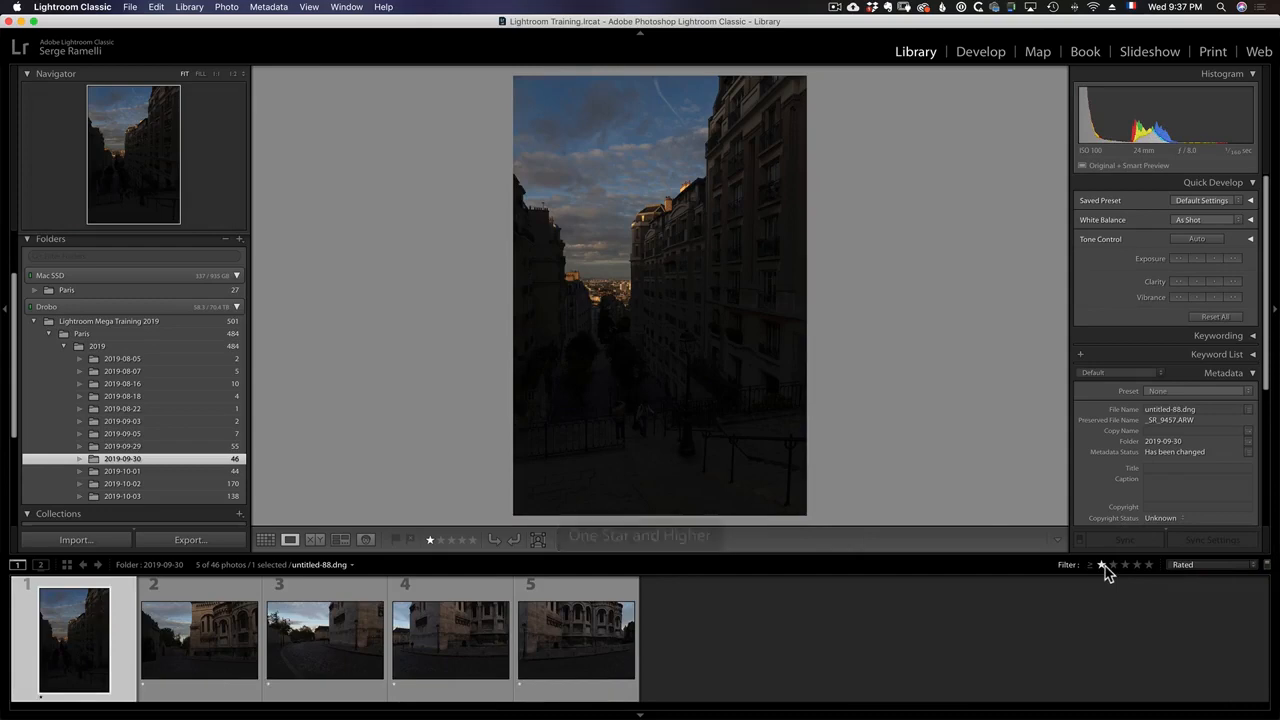
- Develop untitled-91.dng with Highlights −55, Shadows +100, Whites +43, Contrast +33, Exposure +0.40, Temp 6,034 and Tint +37
{"action": "left_click", "coordinate": [214, 591]}
{"action": "left_click", "coordinate": [329, 594]}
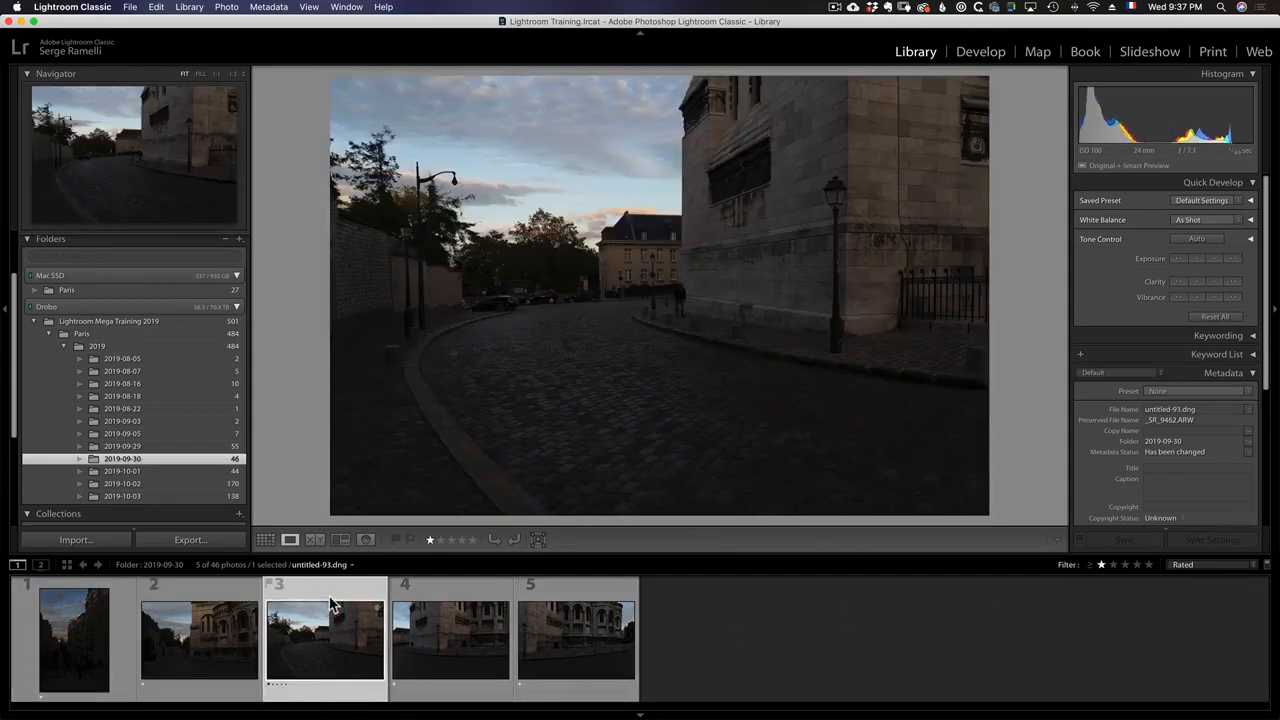
{"action": "left_click", "coordinate": [214, 598]}
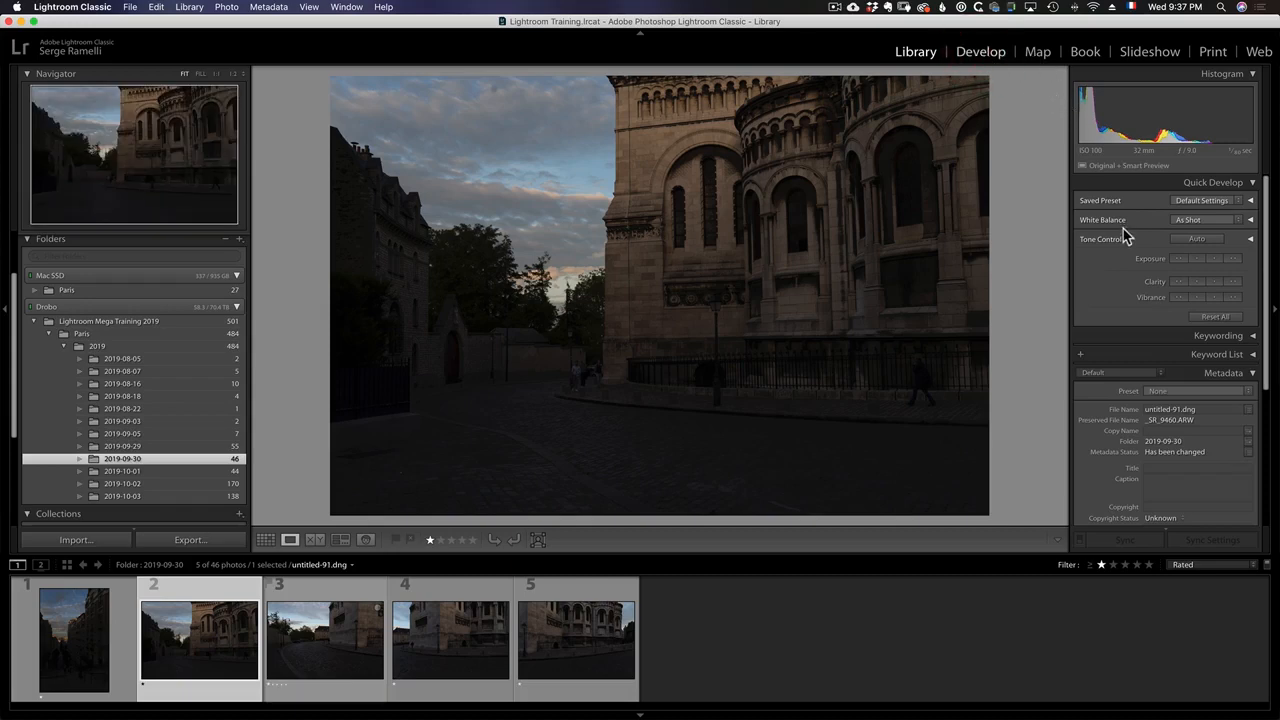
{"action": "left_click", "coordinate": [968, 57]}
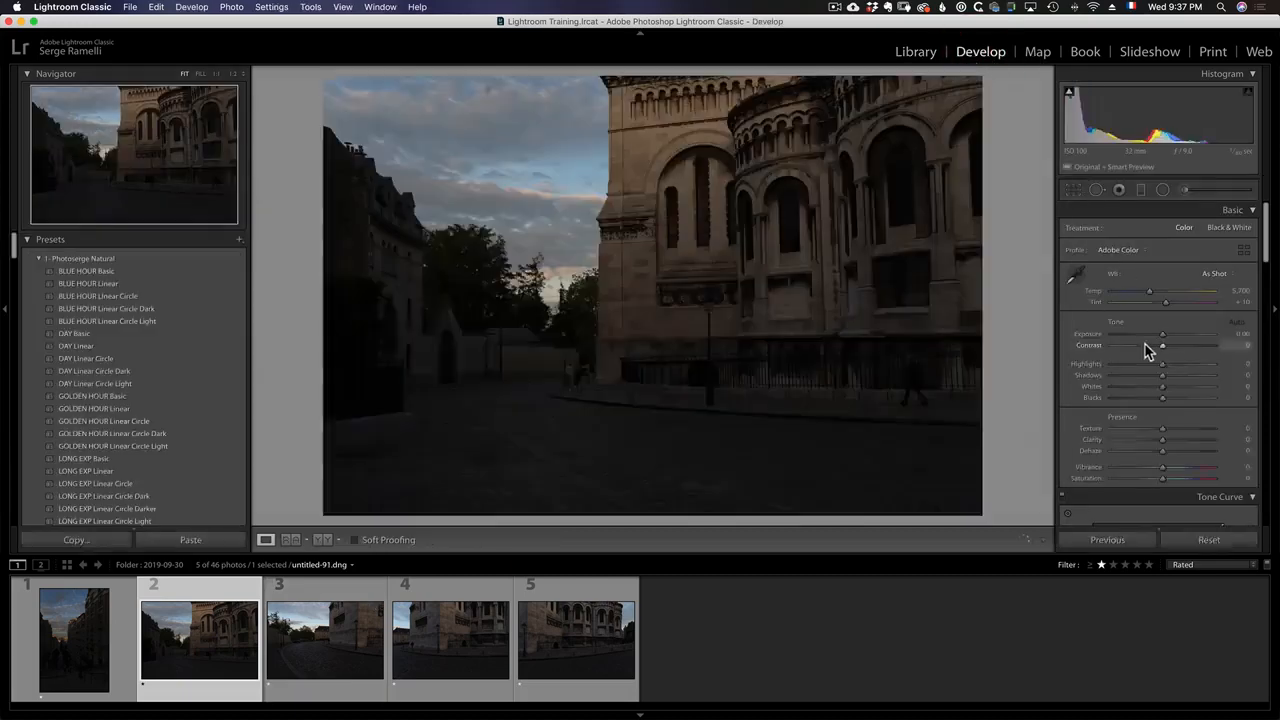
{"action": "left_click_drag", "start_coordinate": [1162, 375], "coordinate": [1185, 387]}
{"action": "left_click", "coordinate": [1180, 346]}
{"action": "left_click_drag", "start_coordinate": [1165, 335], "coordinate": [1150, 292]}
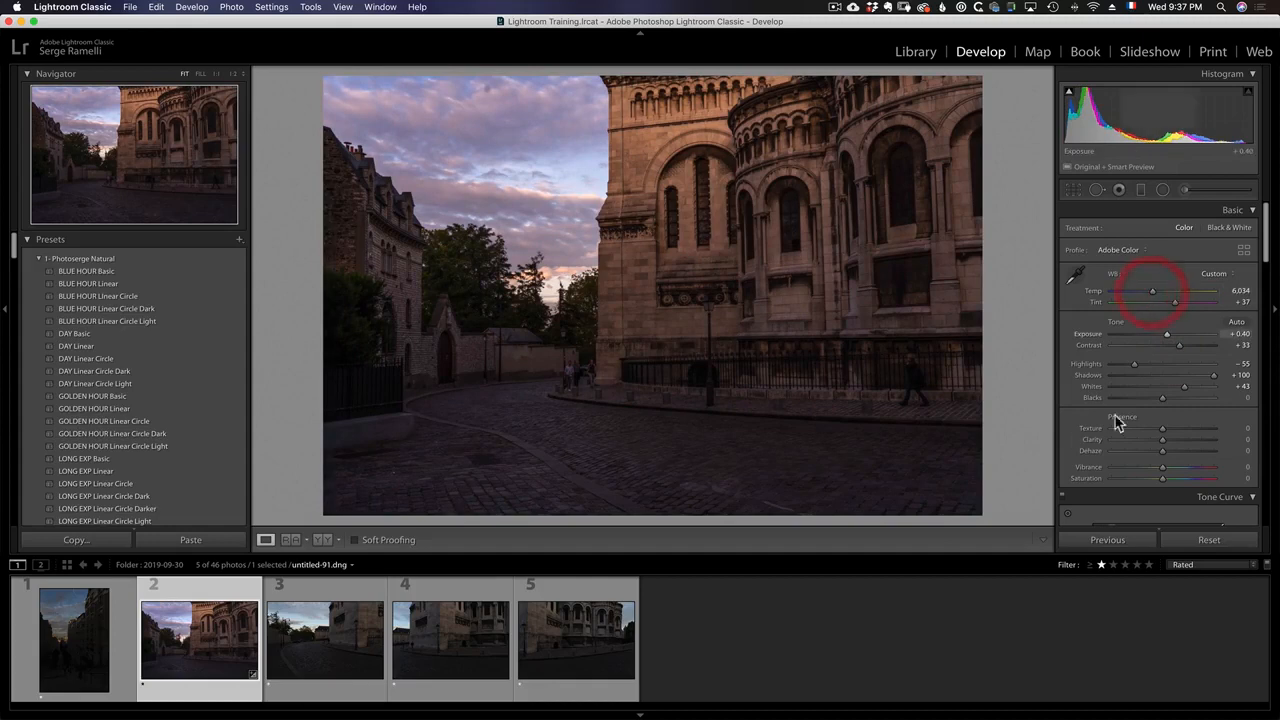
- Set the church photo's Contrast to +58, Texture to +33 and Clarity to +34
{"action": "left_click", "coordinate": [1192, 345]}
{"action": "left_click", "coordinate": [1180, 428]}
{"action": "left_click", "coordinate": [1180, 439]}
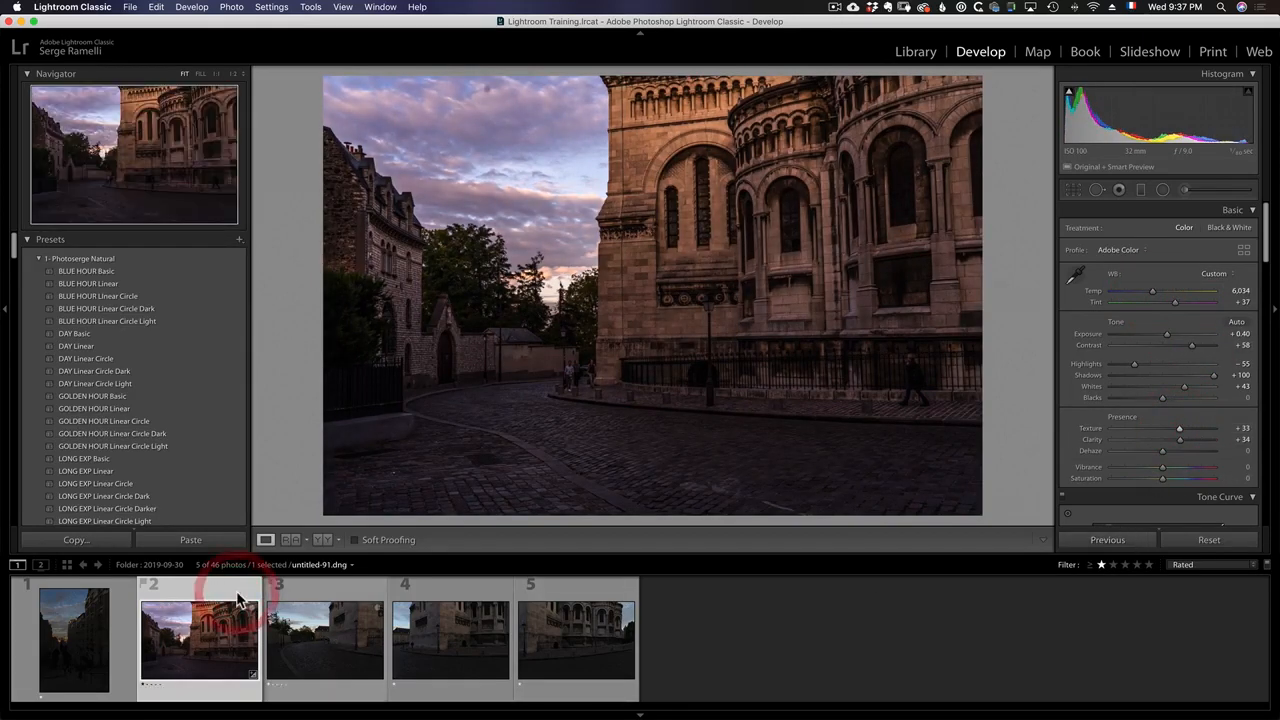
- Rate the edited church photo two stars, and check the two-star filter before returning the filter to one star and higher
{"action": "key", "text": "2"}
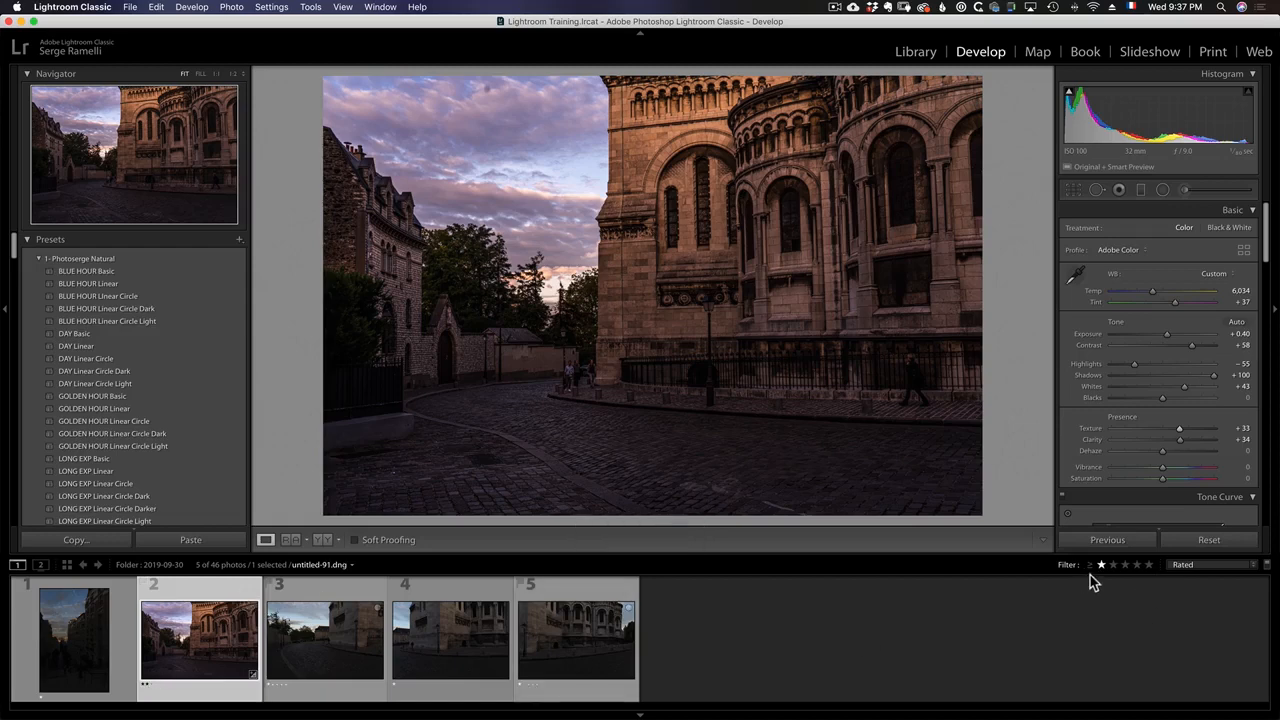
{"action": "left_click", "coordinate": [1113, 565]}
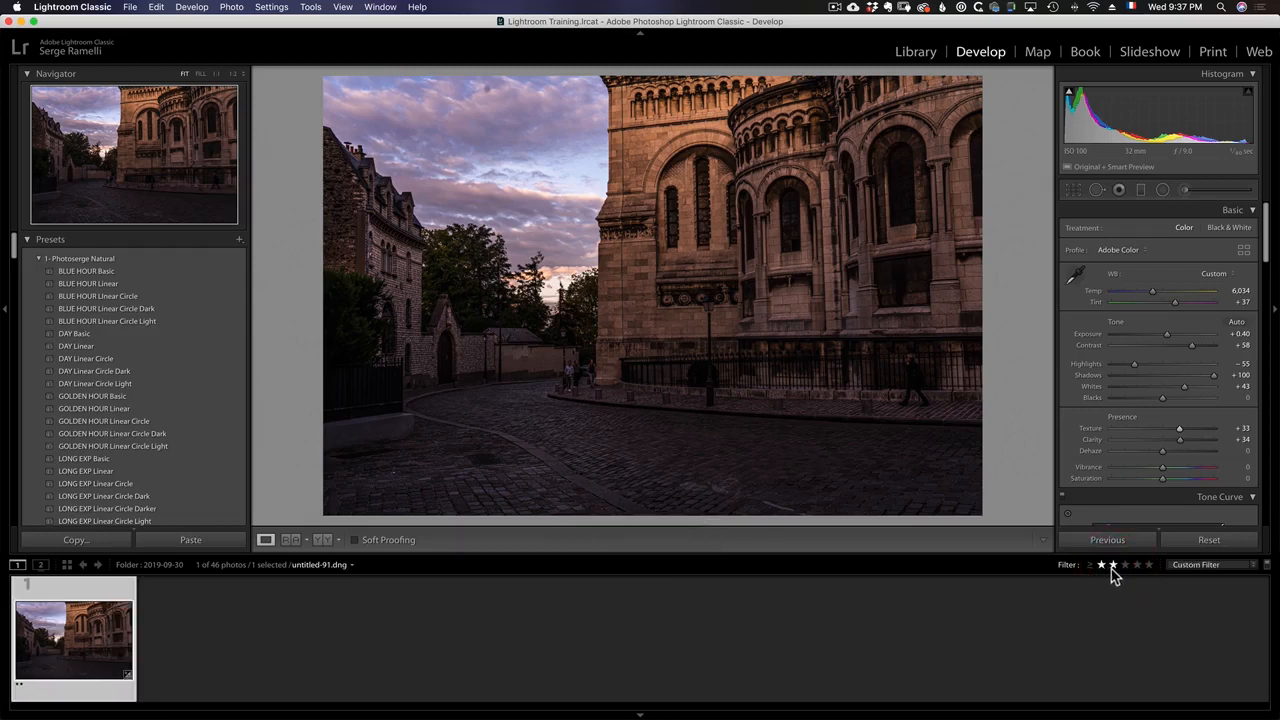
{"action": "left_click", "coordinate": [1101, 565]}
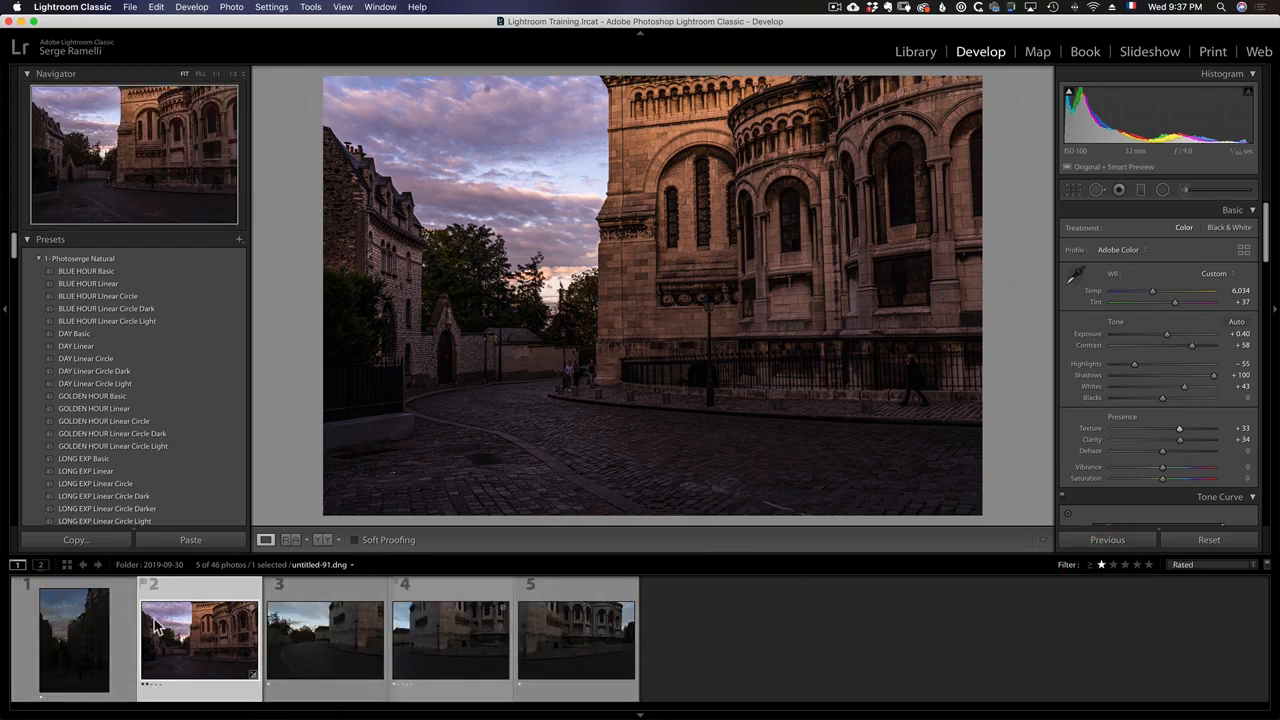
- Try the one-star filter with "less than or equal to" and "equal to", and restore "greater than or equal to"
{"action": "left_click", "coordinate": [1091, 567]}
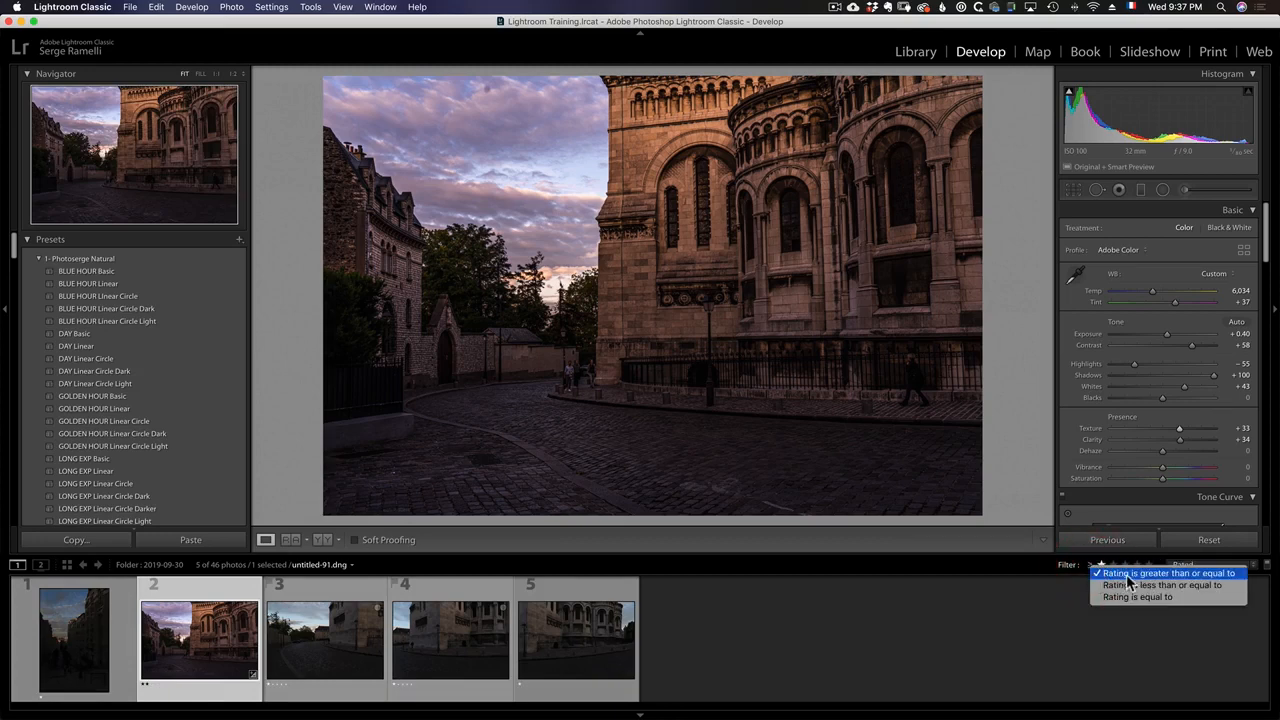
{"action": "left_click", "coordinate": [1225, 587]}
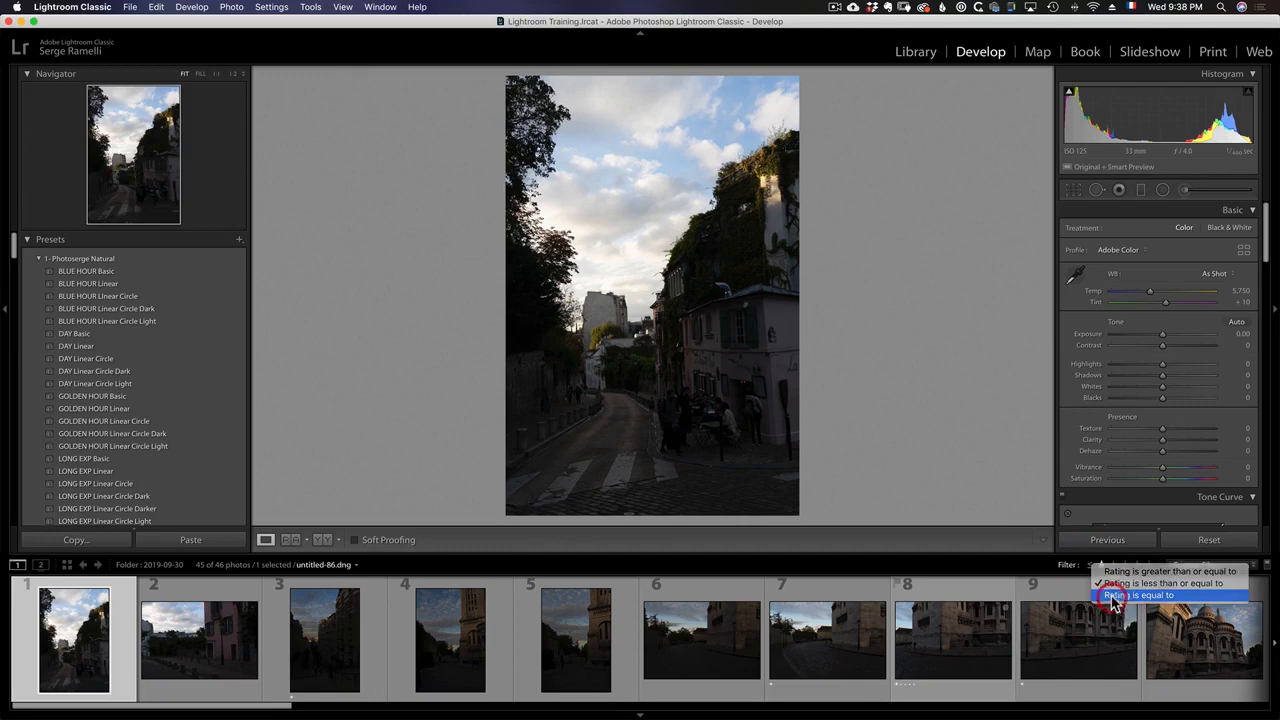
{"action": "left_click", "coordinate": [1100, 565]}
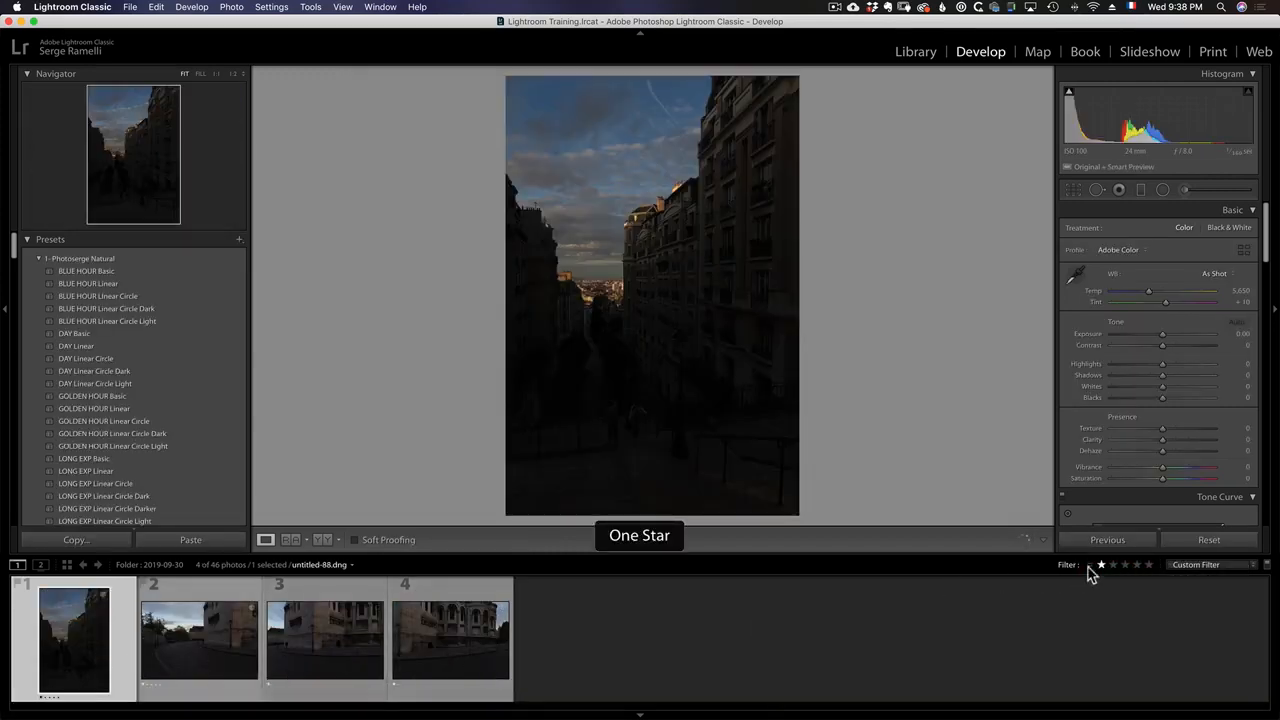
{"action": "left_click", "coordinate": [1090, 565]}
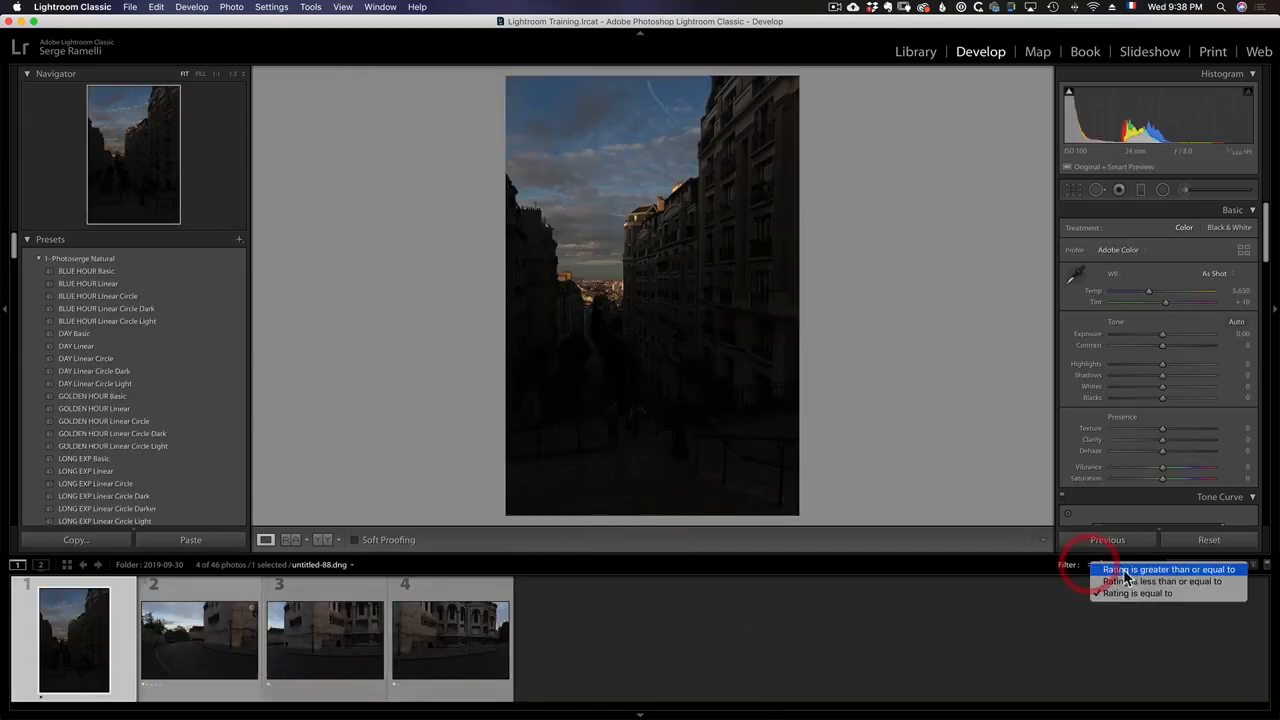
{"action": "left_click", "coordinate": [1122, 567]}
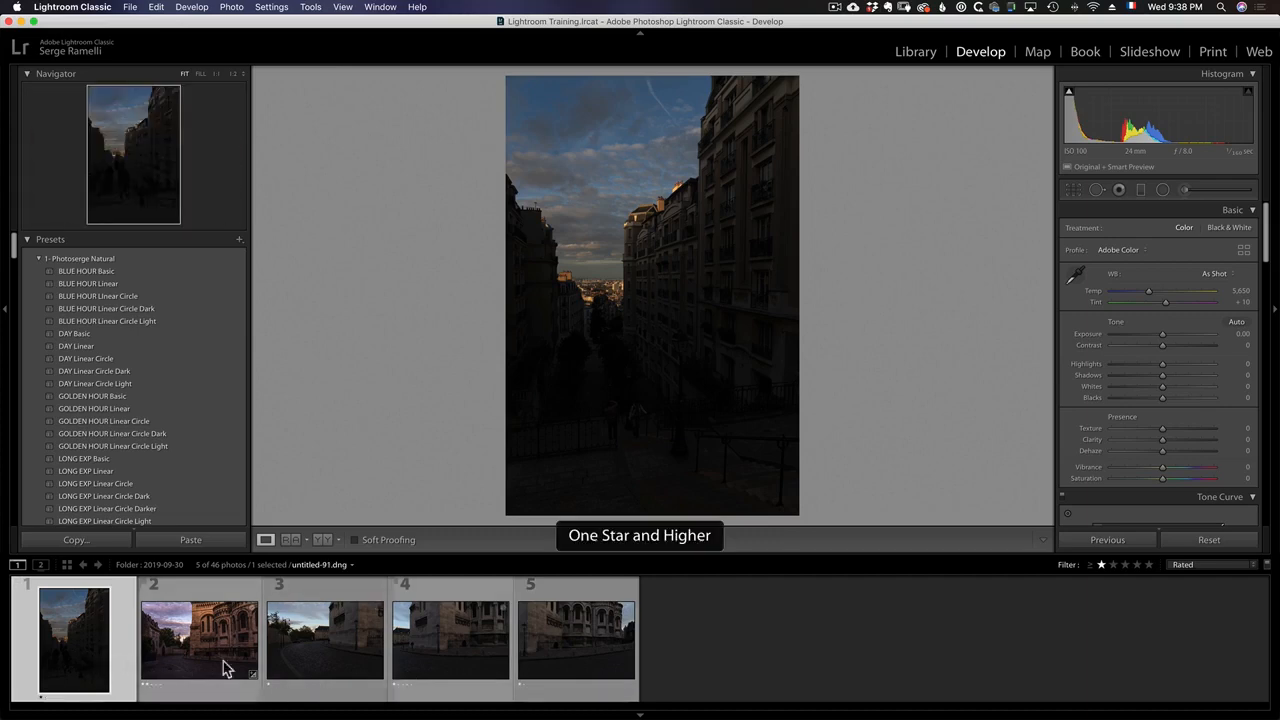
- Compare the remaining one-star photos with the edited one and rate untitled-93.dng, the curved cobbled street, two stars
{"action": "left_click", "coordinate": [343, 605]}
{"action": "left_click", "coordinate": [447, 601]}
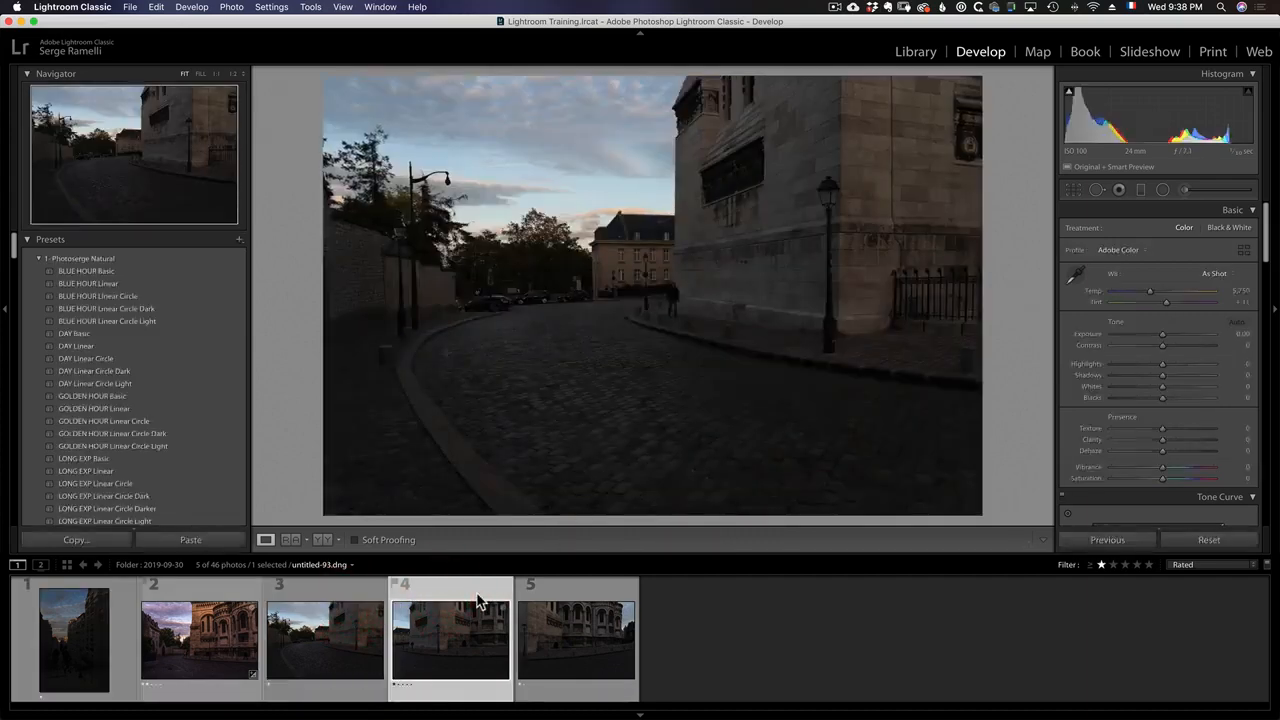
{"action": "left_click", "coordinate": [575, 604]}
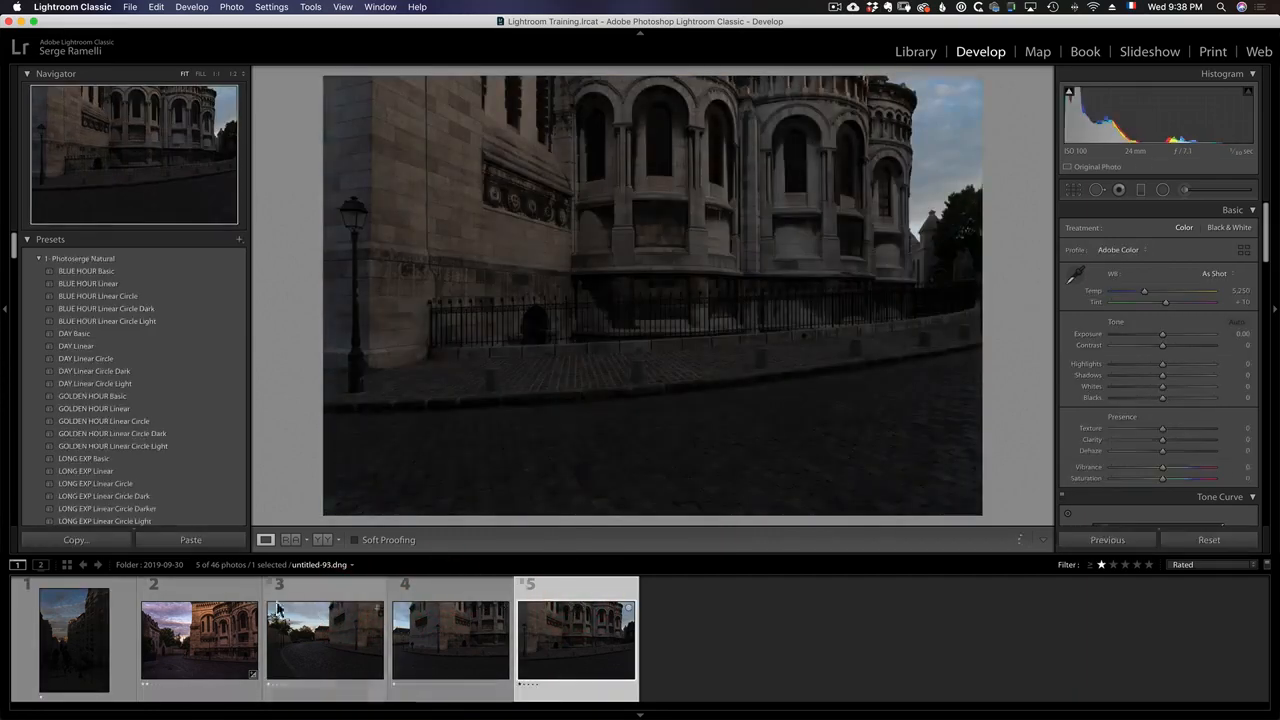
{"action": "left_click", "coordinate": [215, 601]}
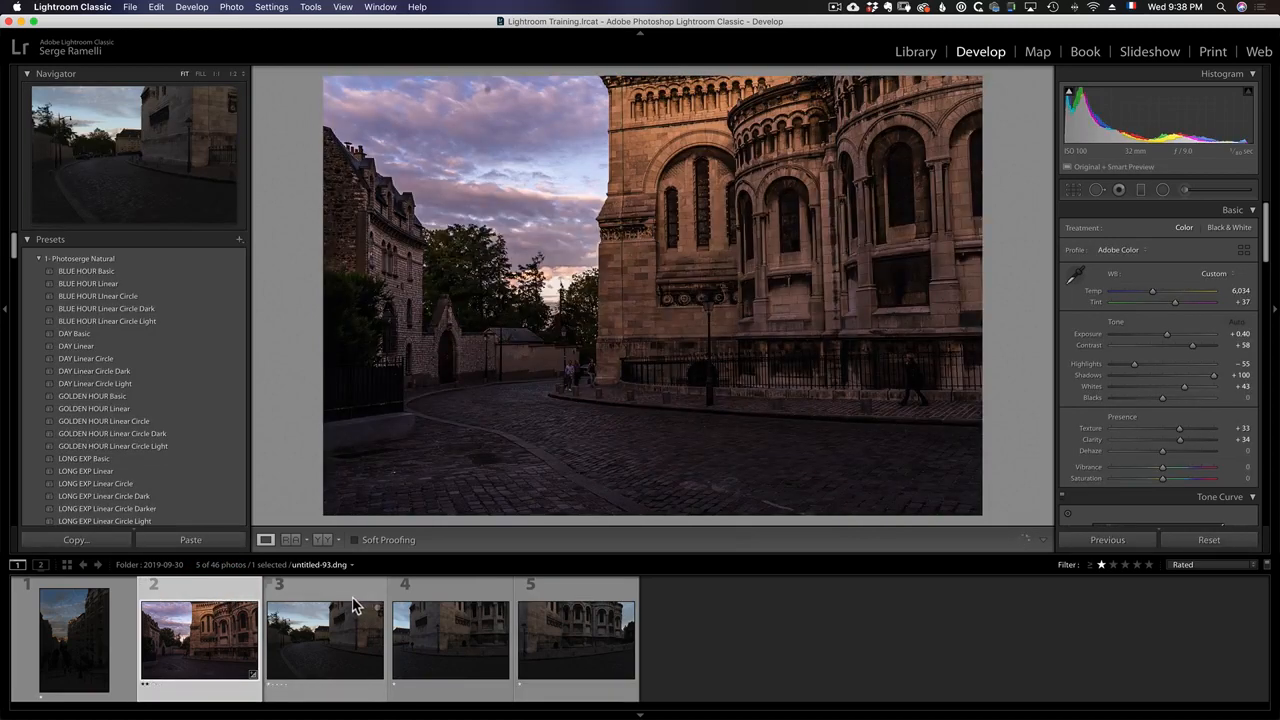
{"action": "left_click", "coordinate": [360, 610]}
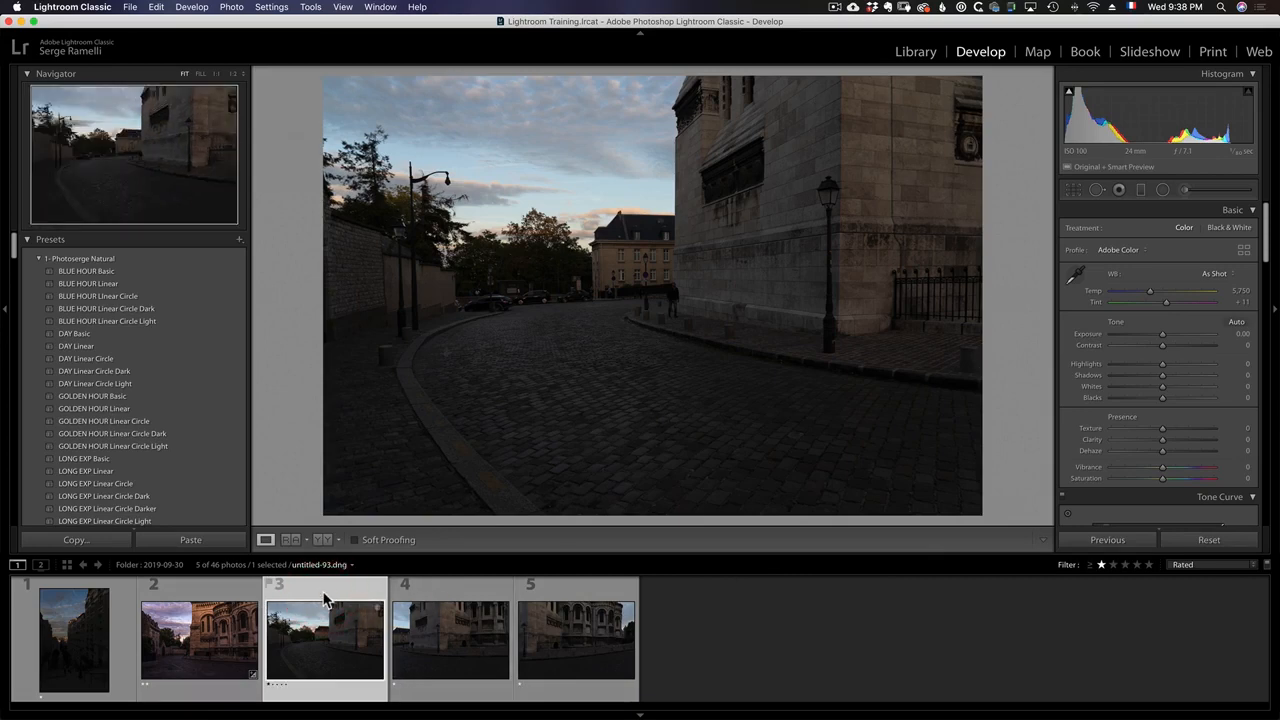
{"action": "key", "text": "2"}
- Try three-star and four-star ratings on the edited church photo, and set it back to two stars
{"action": "left_click", "coordinate": [209, 600]}
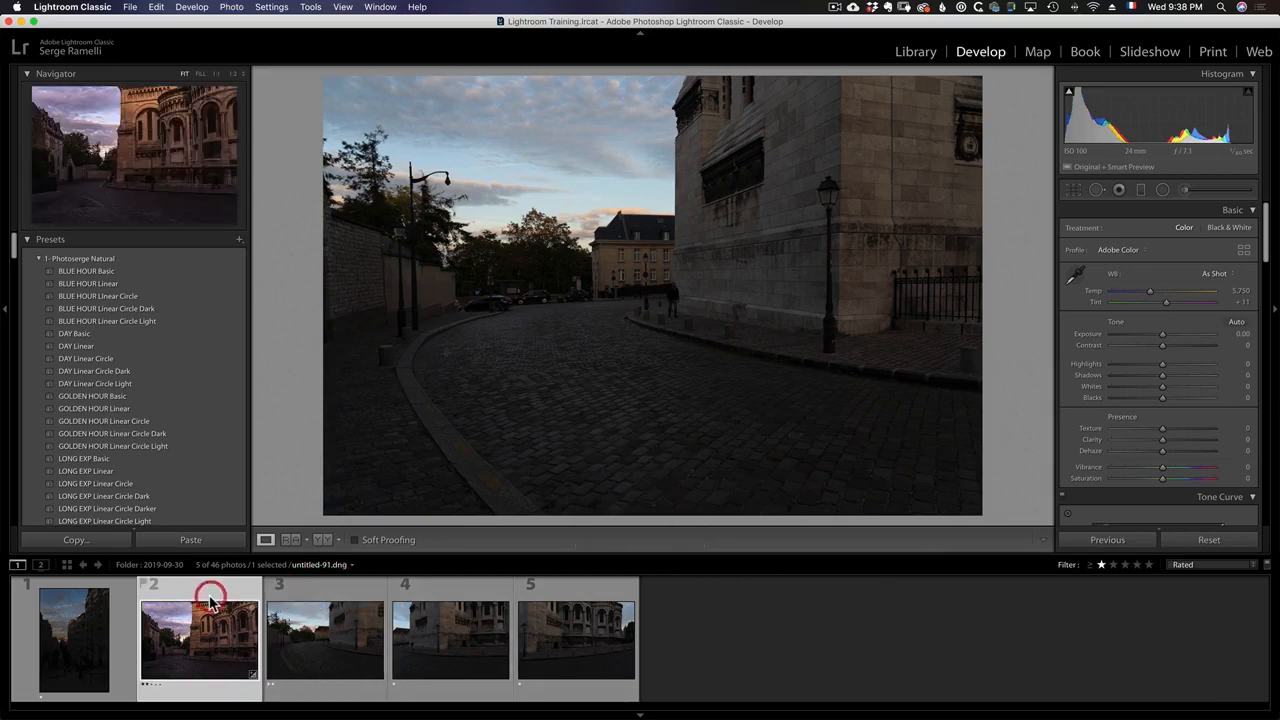
{"action": "key", "text": "3"}
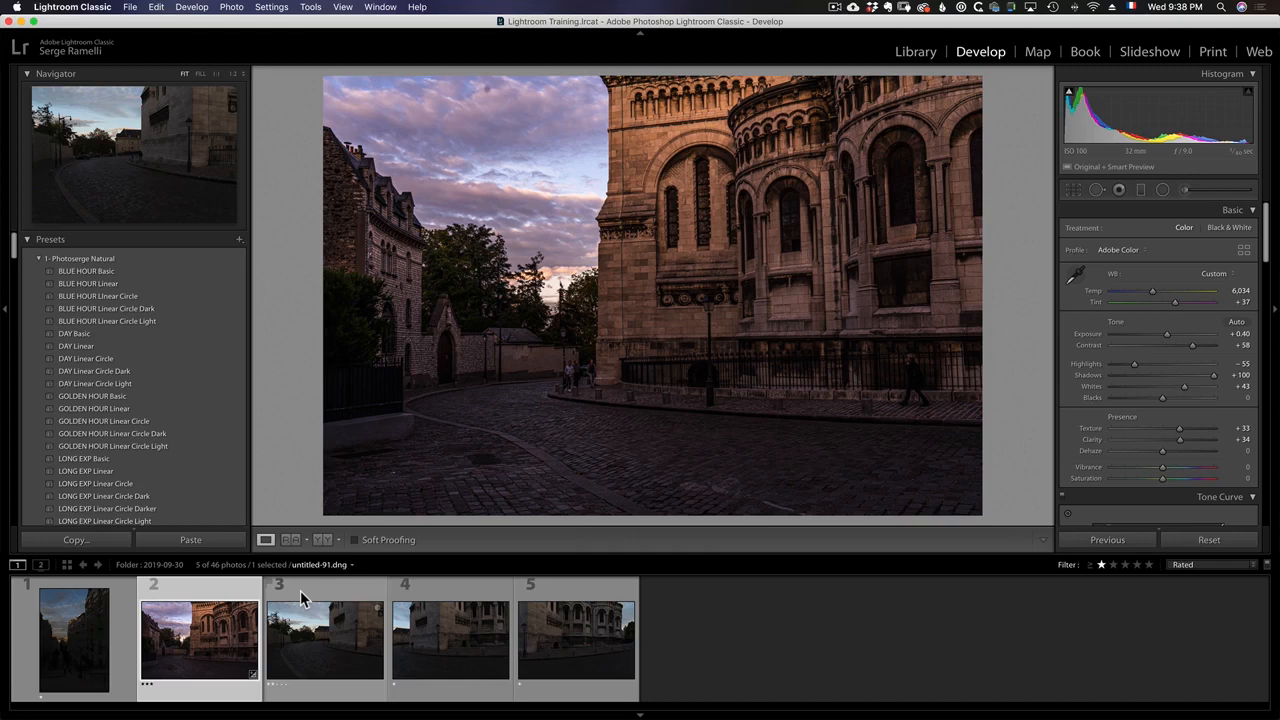
{"action": "key", "text": "4"}
{"action": "key", "text": "2"}
- Turn off the rating filter and review the folder's photos from the eighth to the fourteenth
{"action": "left_click", "coordinate": [1101, 566]}
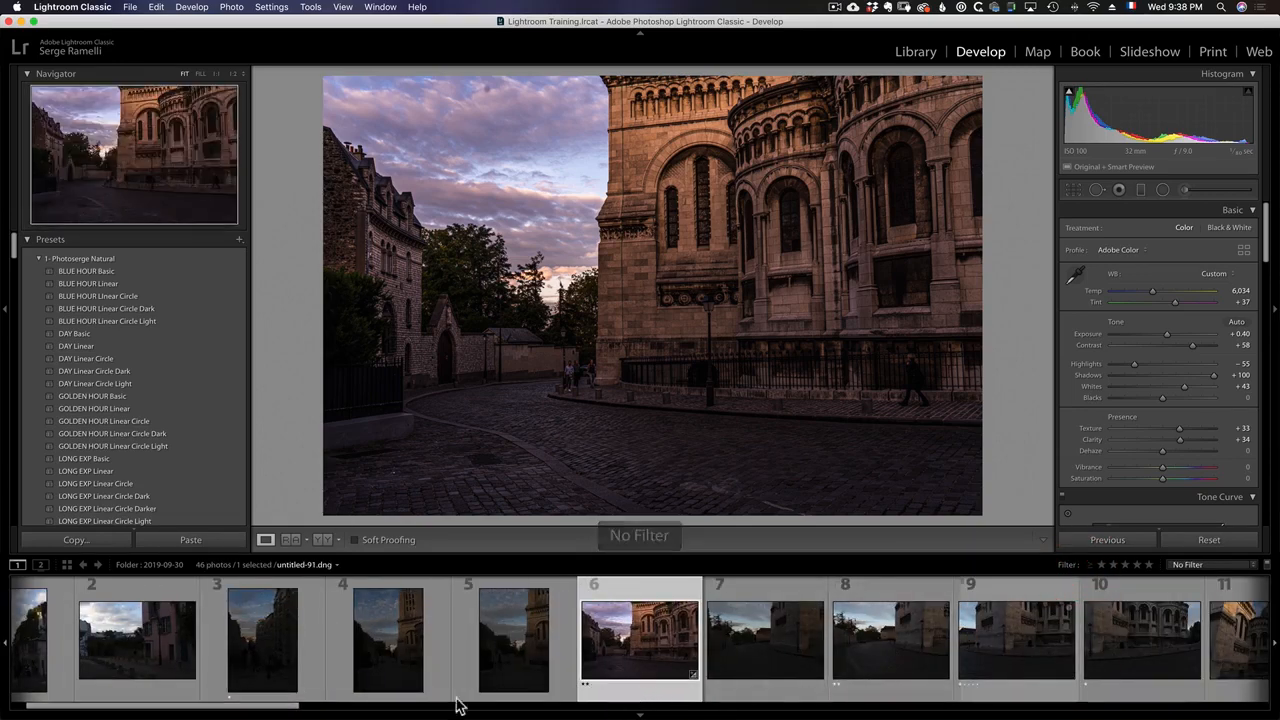
{"action": "left_click_drag", "start_coordinate": [265, 706], "coordinate": [383, 706]}
{"action": "left_click", "coordinate": [486, 634]}
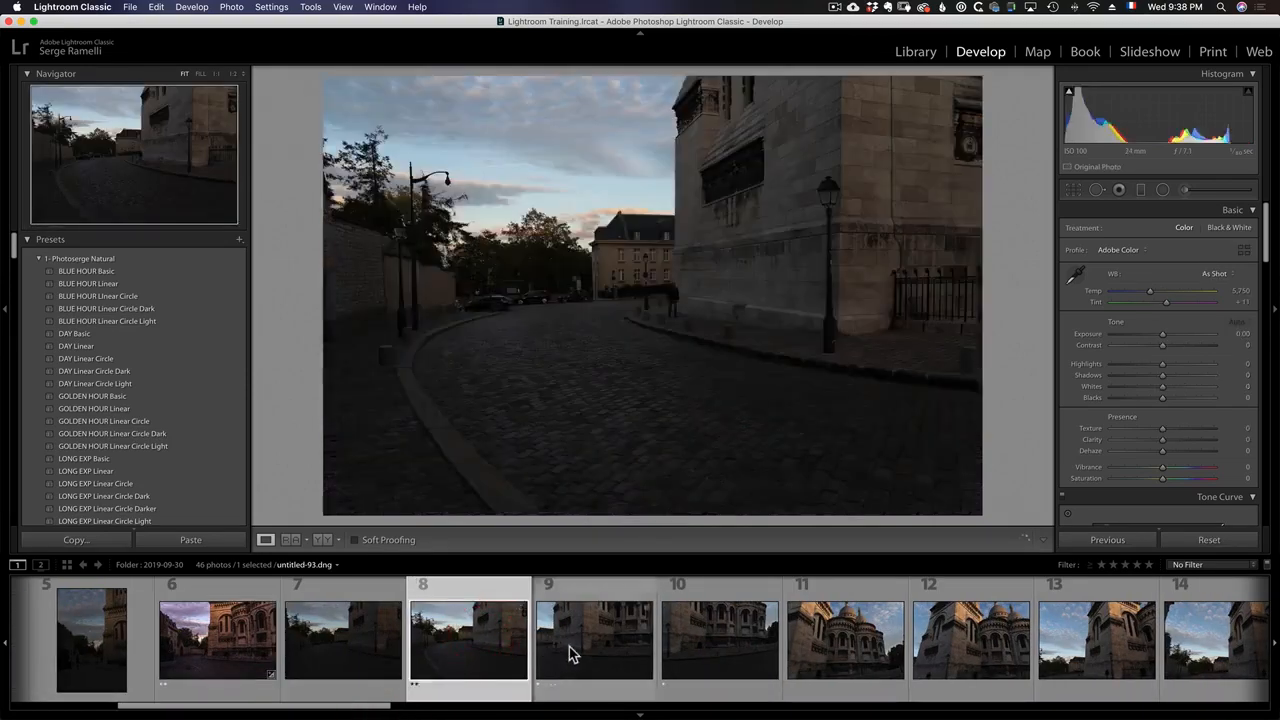
{"action": "left_click", "coordinate": [576, 652]}
{"action": "left_click", "coordinate": [671, 652]}
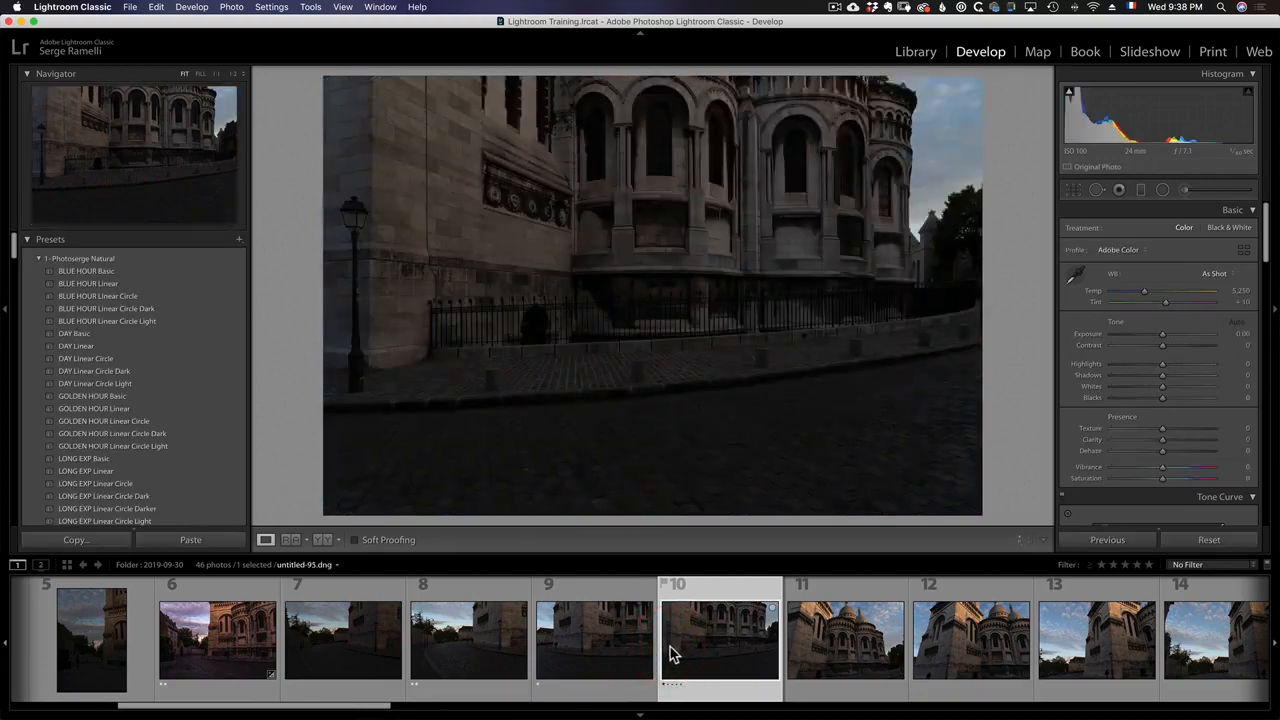
{"action": "left_click", "coordinate": [869, 650]}
{"action": "left_click", "coordinate": [950, 645]}
{"action": "left_click", "coordinate": [1063, 640]}
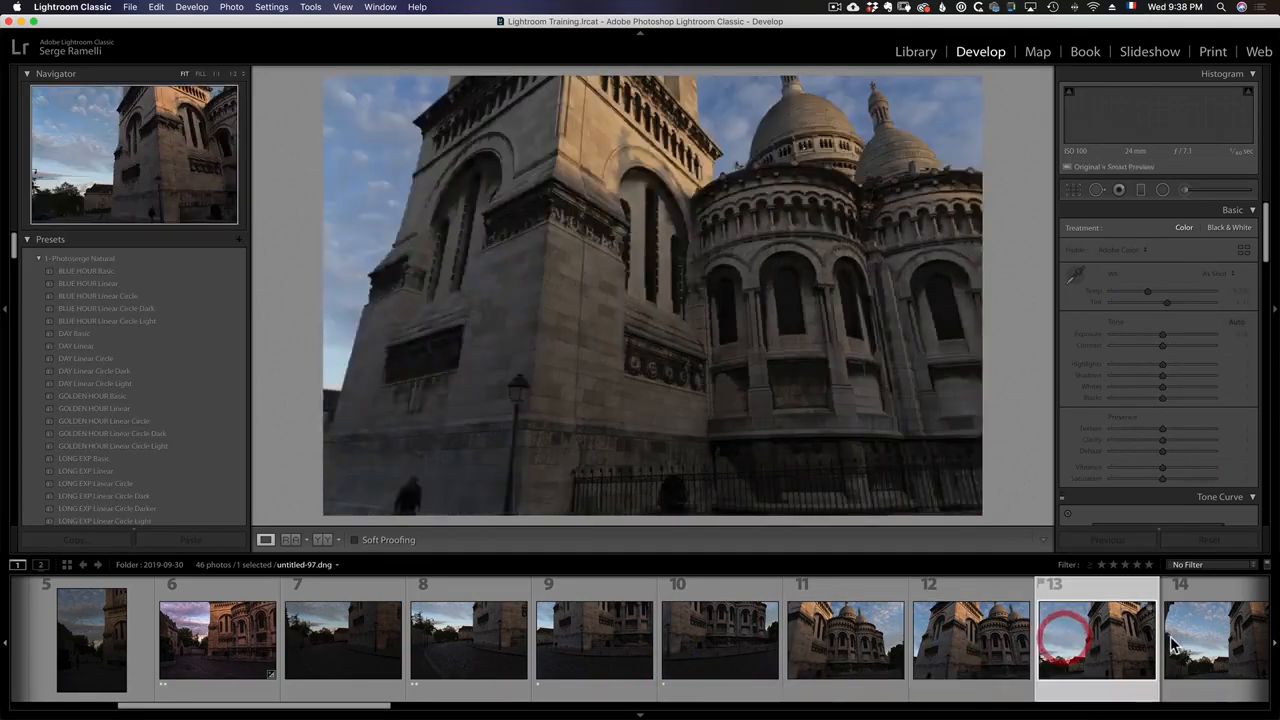
{"action": "left_click", "coordinate": [1173, 645]}
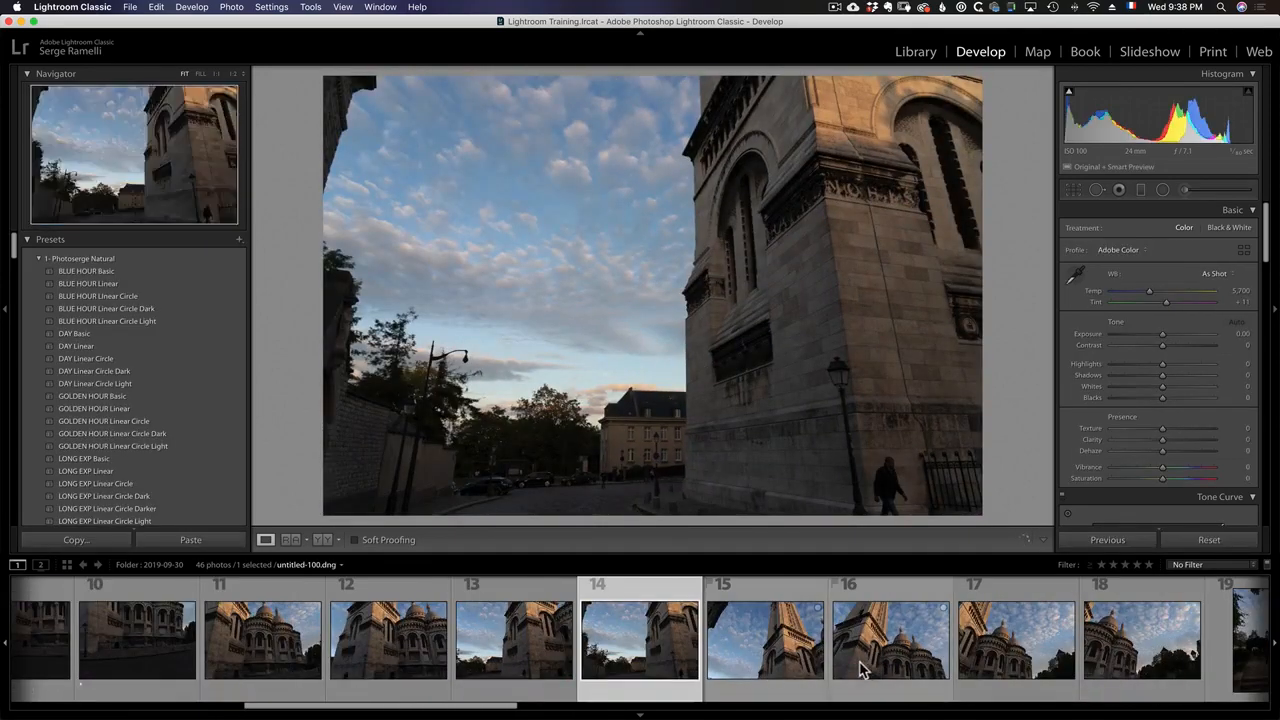
- Select the photos from the eighth (untitled-93.dng) to the eighteenth and give them all a red color label
{"action": "mouse_move", "coordinate": [470, 706]}
{"action": "left_mouse_down"}
{"action": "mouse_move", "coordinate": [385, 708]}
{"action": "mouse_move", "coordinate": [521, 712]}
{"action": "mouse_move", "coordinate": [494, 712]}
{"action": "left_mouse_up"}
{"action": "left_click", "coordinate": [243, 636]}
{"action": "left_click", "coordinate": [930, 636], "text": "shift"}
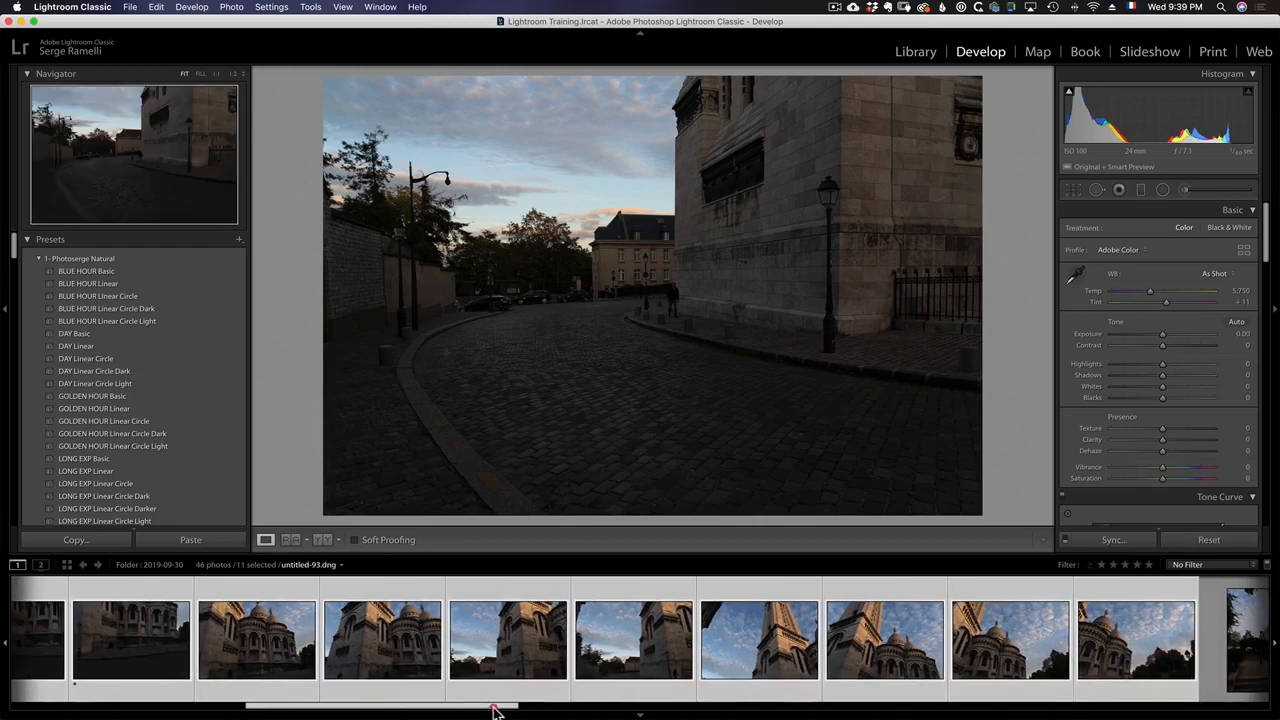
{"action": "right_click", "coordinate": [487, 690]}
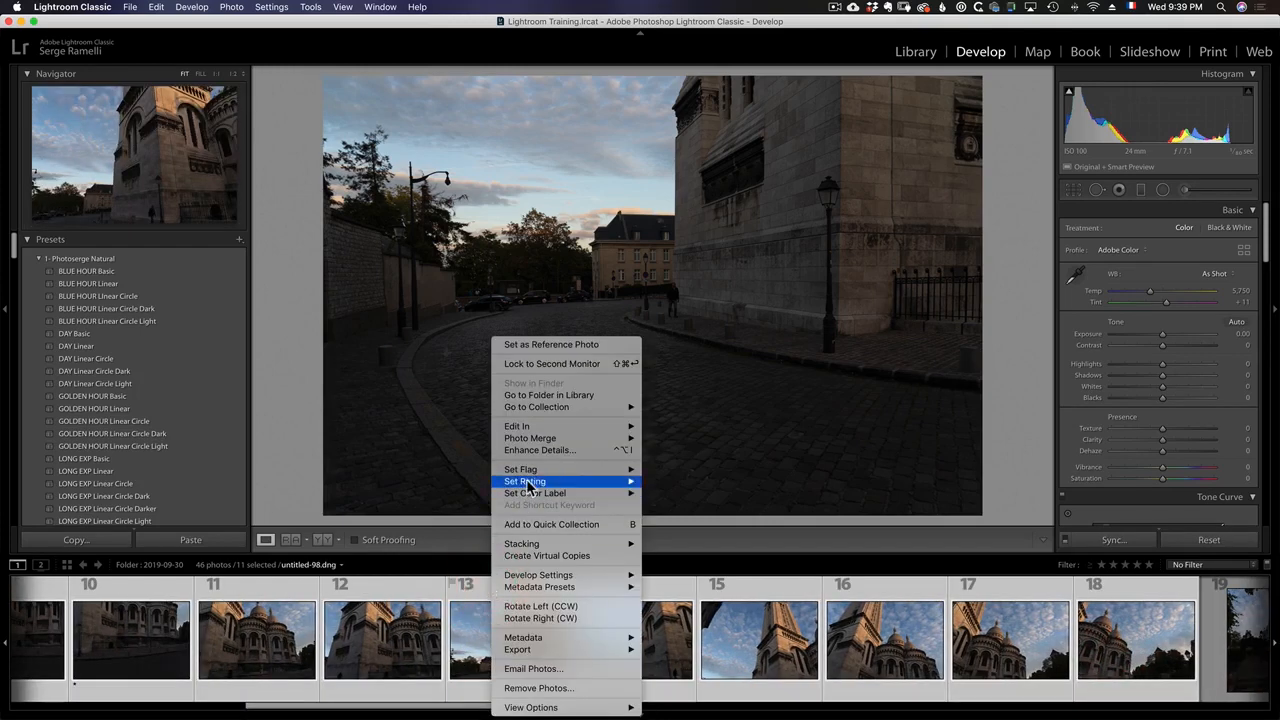
{"action": "mouse_move", "coordinate": [529, 485]}
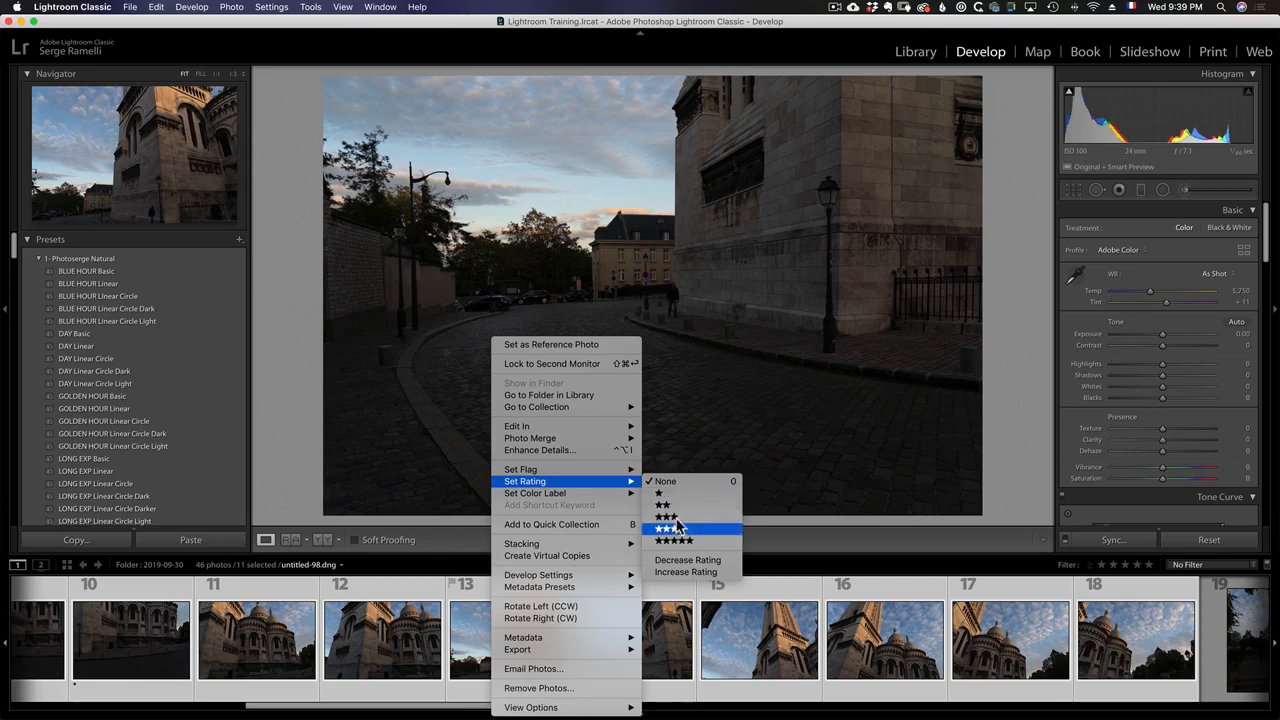
{"action": "mouse_move", "coordinate": [573, 499]}
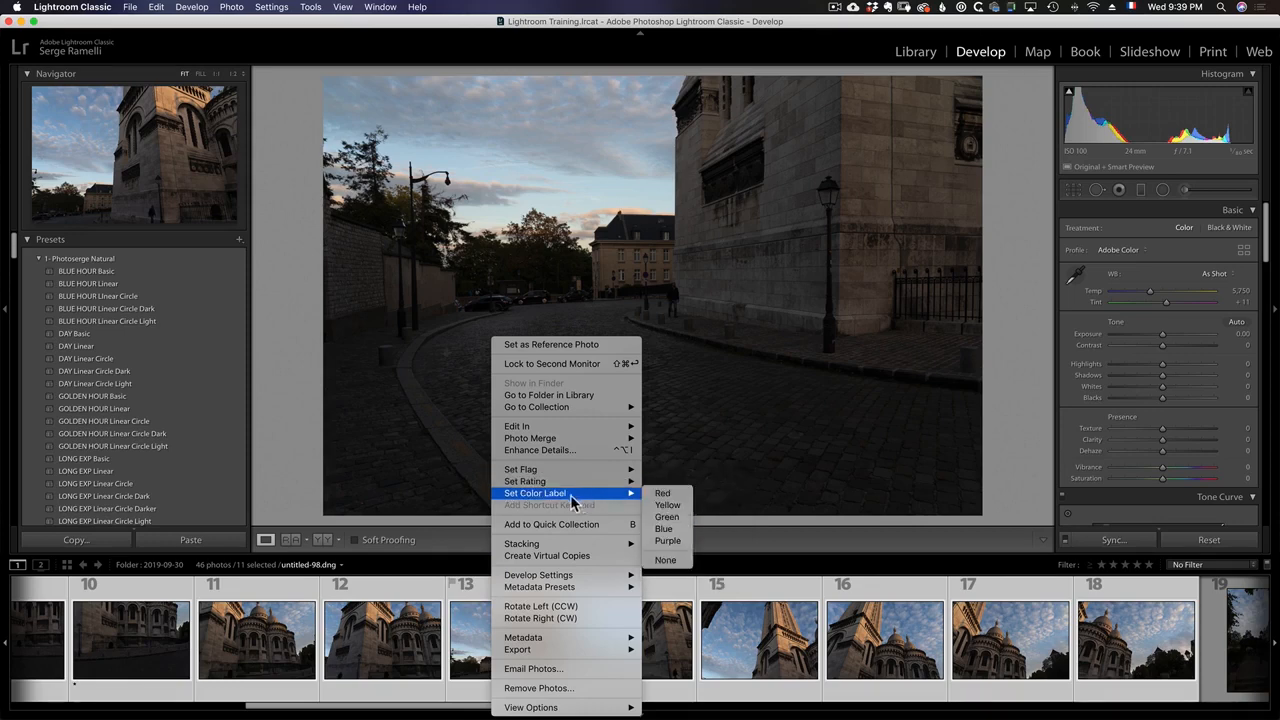
{"action": "left_click", "coordinate": [666, 493]}
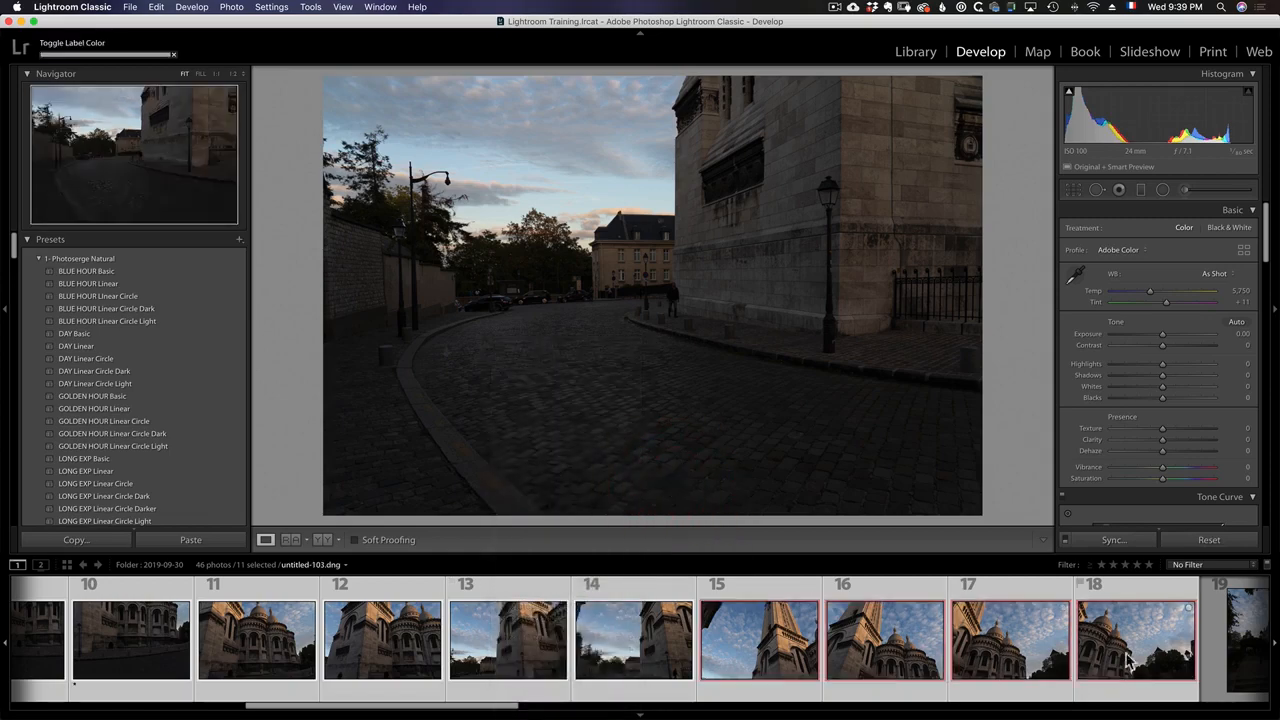
- Review the landscape photos of the basilica garden between the twenty-first and twenty-fourth frames
{"action": "left_click_drag", "start_coordinate": [382, 706], "coordinate": [710, 708]}
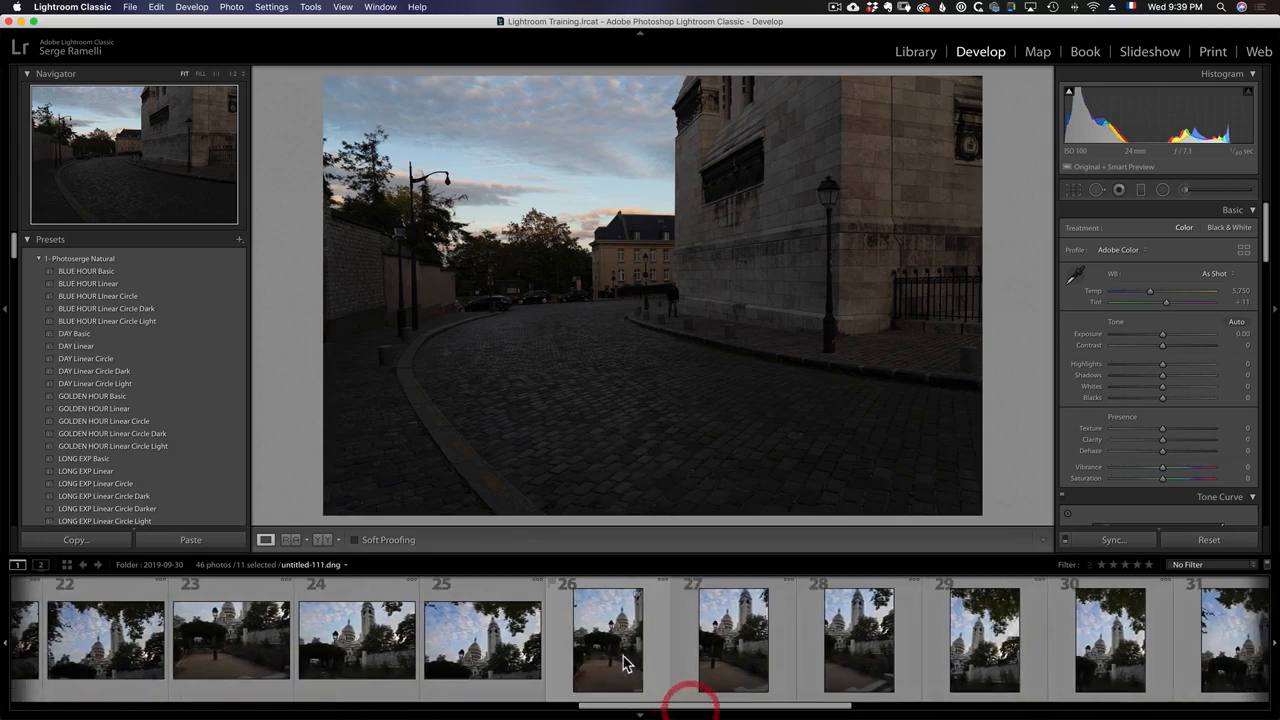
{"action": "left_click", "coordinate": [240, 625]}
{"action": "left_click", "coordinate": [343, 634]}
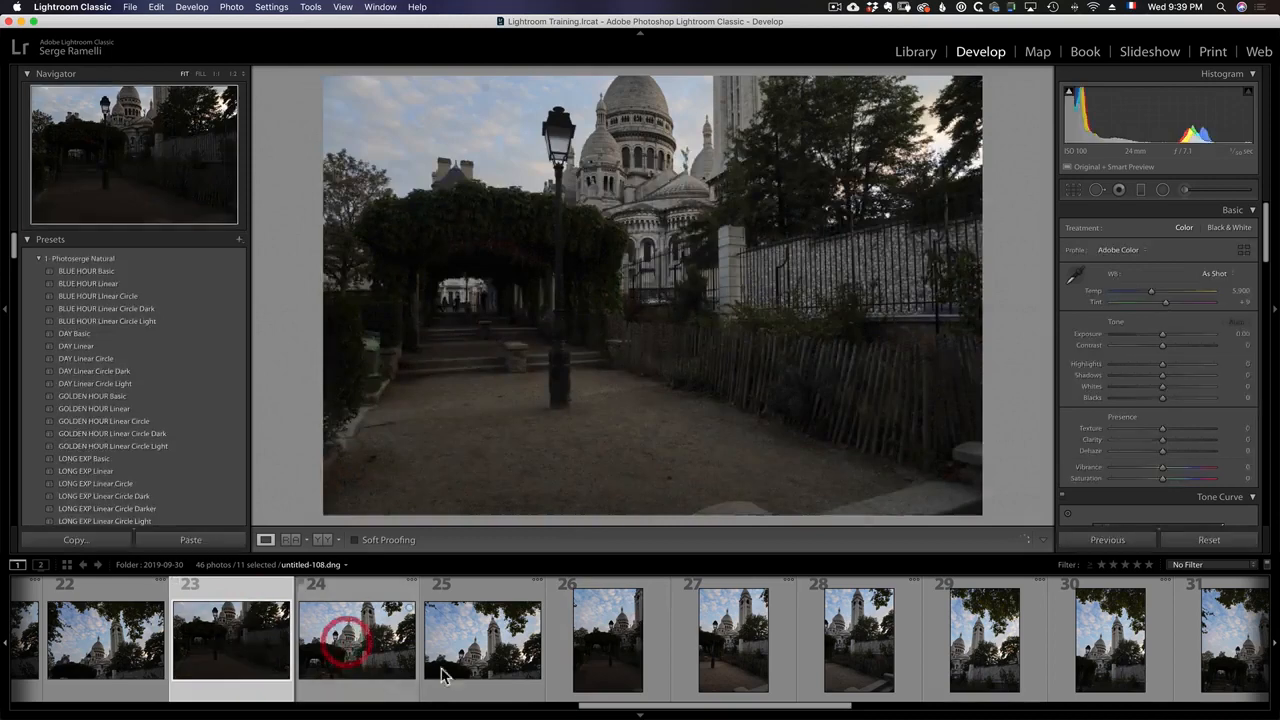
{"action": "left_click", "coordinate": [263, 643]}
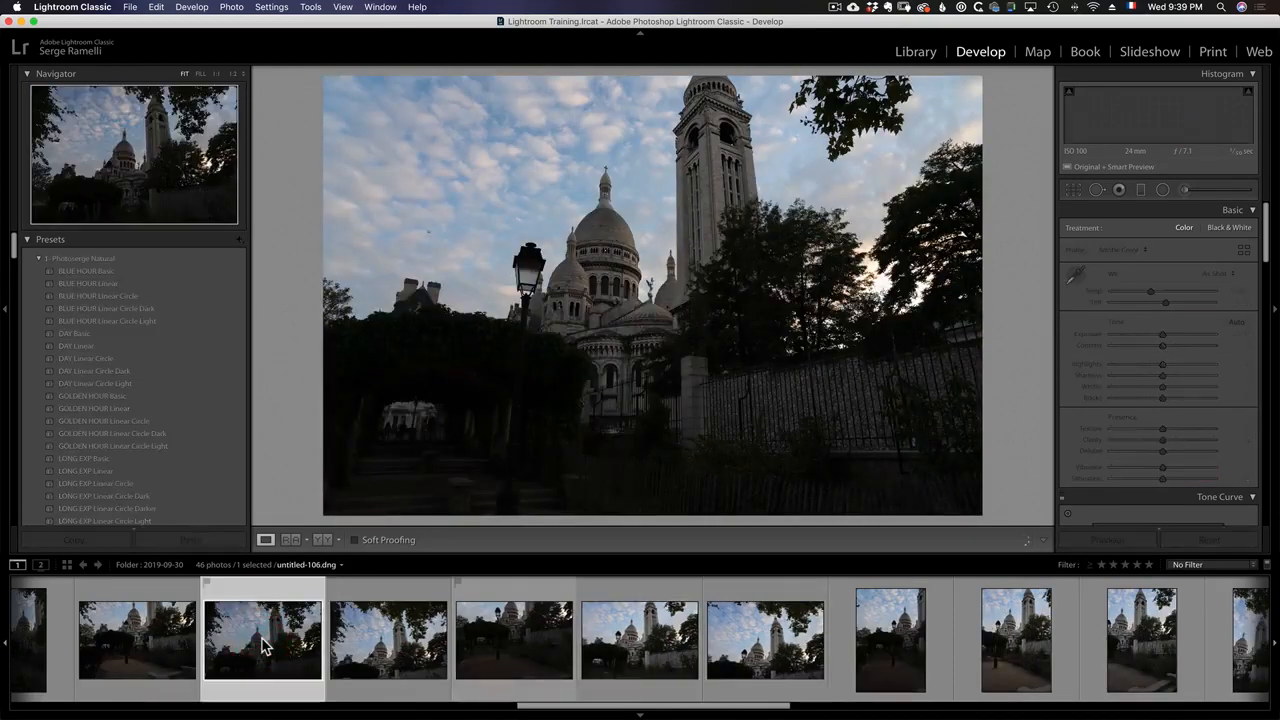
{"action": "left_click", "coordinate": [343, 651]}
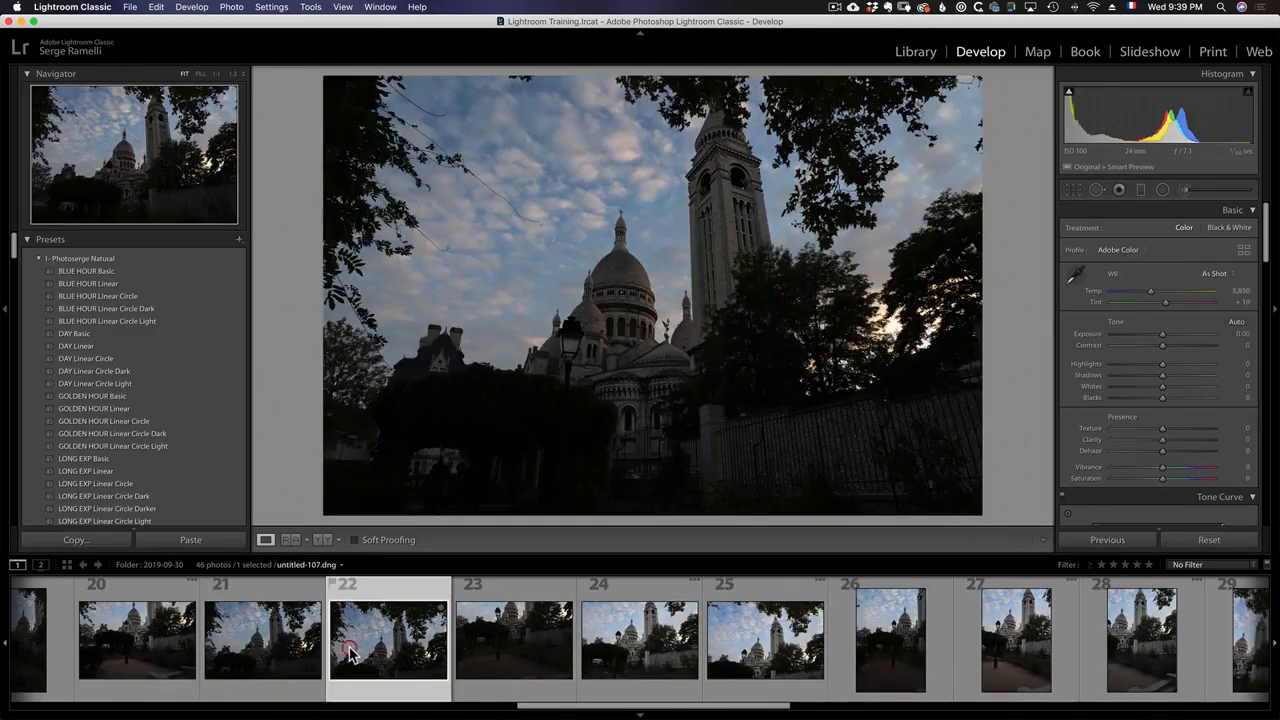
- Label photos 21 to 23 of the basilica garden yellow, and change their color label to red
{"action": "left_click", "coordinate": [490, 655]}
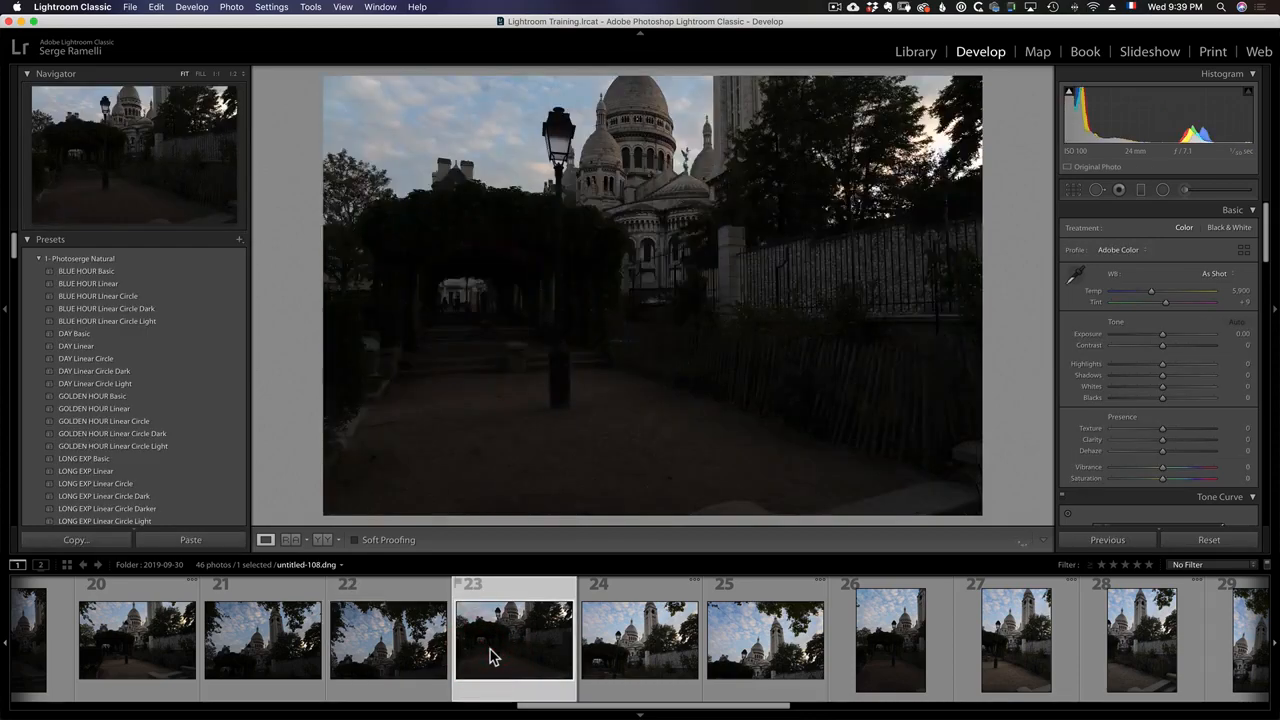
{"action": "left_click", "coordinate": [265, 643], "text": "shift"}
{"action": "right_click", "coordinate": [268, 645]}
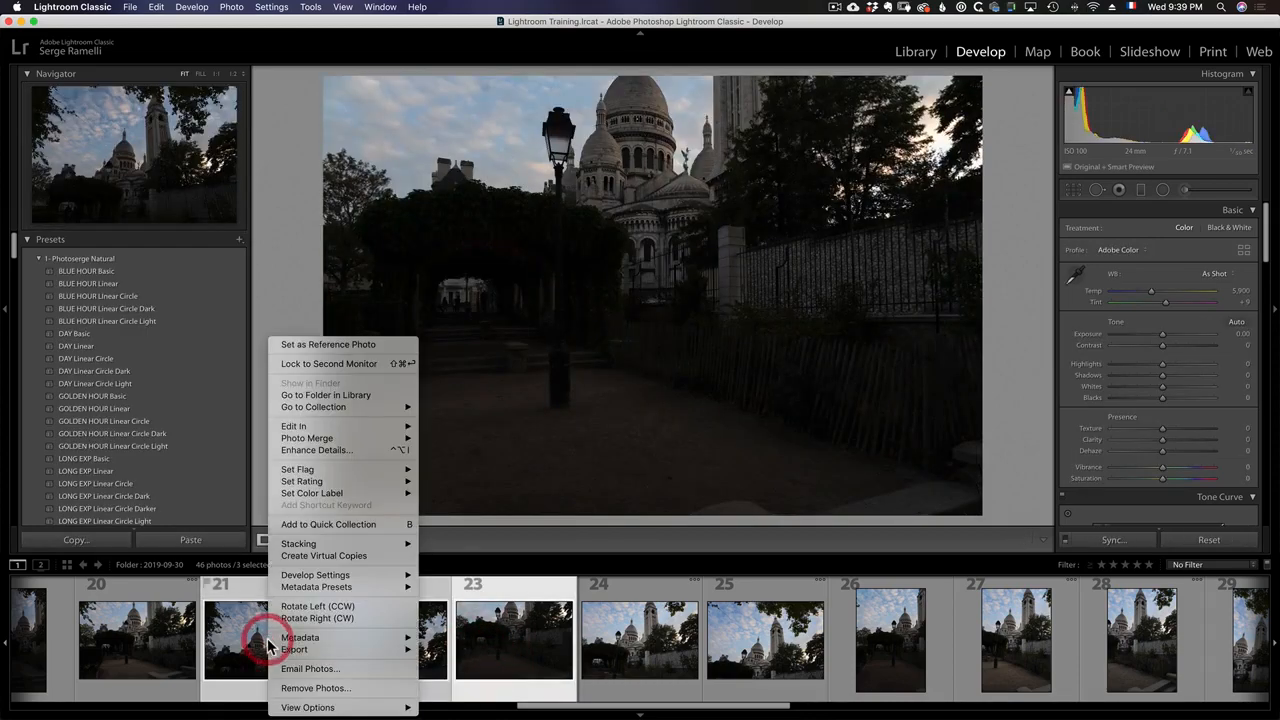
{"action": "mouse_move", "coordinate": [343, 495]}
{"action": "left_click", "coordinate": [452, 509]}
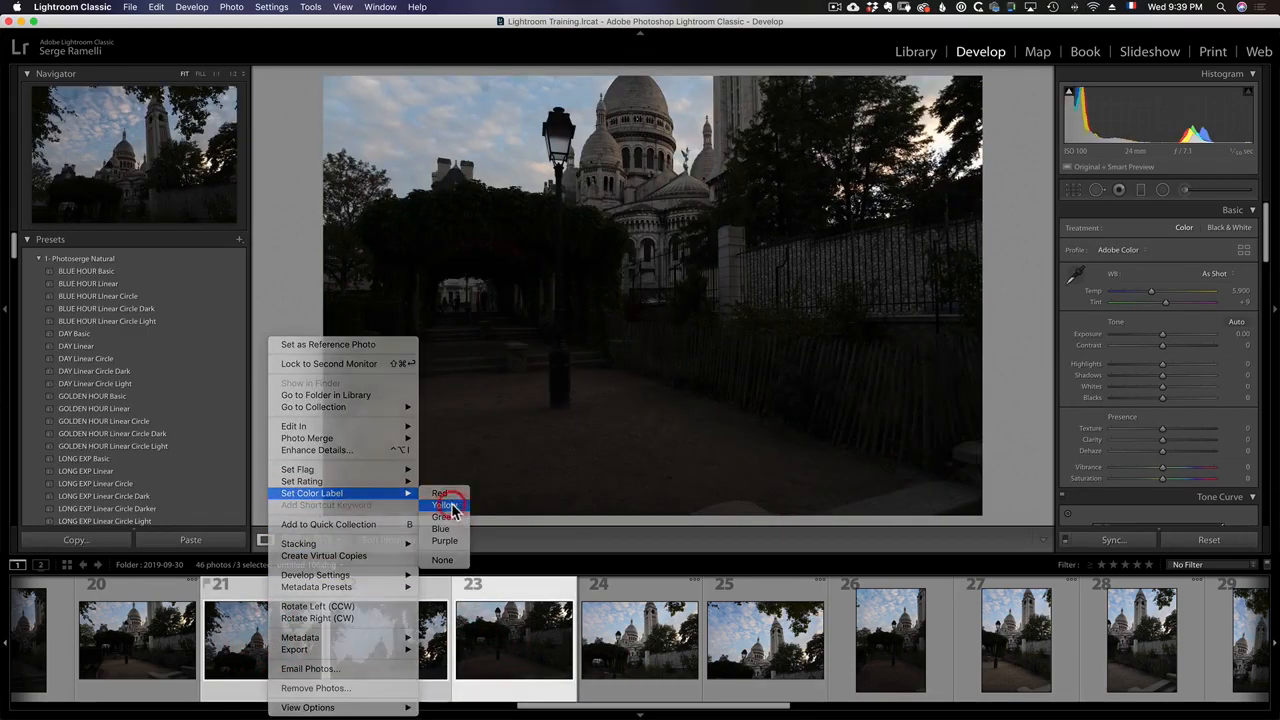
{"action": "right_click", "coordinate": [276, 598]}
{"action": "mouse_move", "coordinate": [363, 497]}
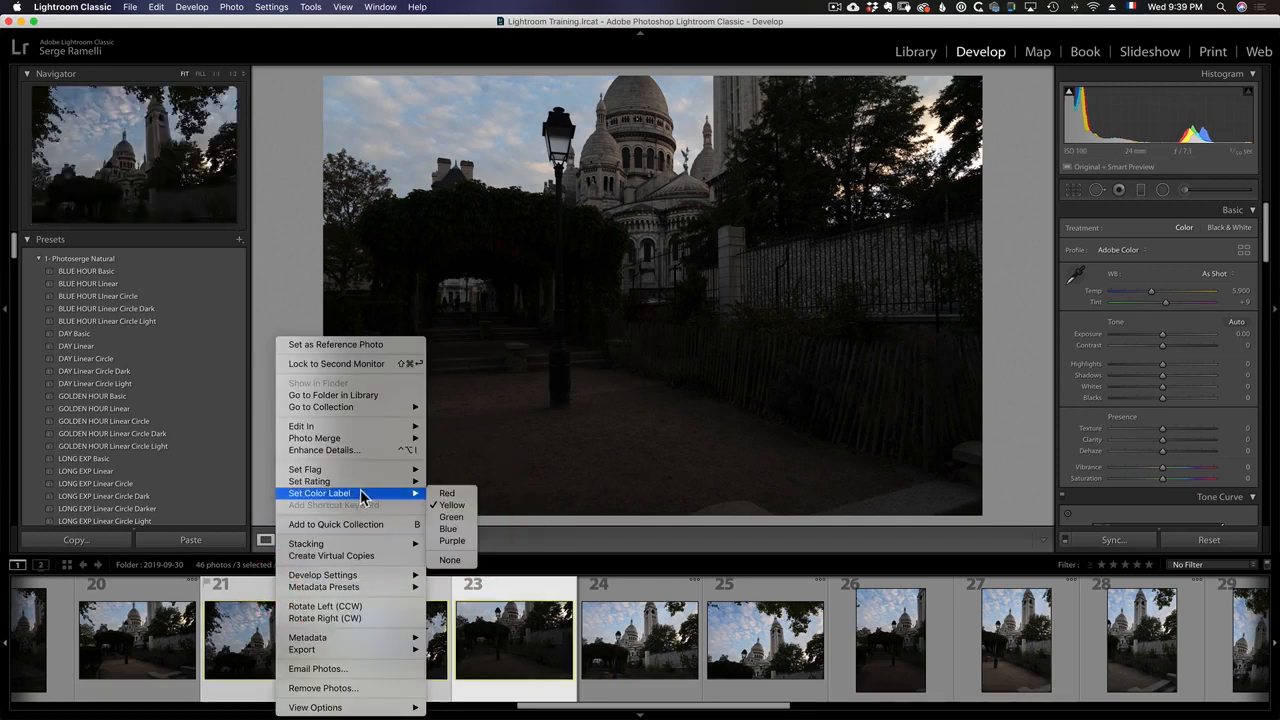
{"action": "left_click", "coordinate": [446, 494]}
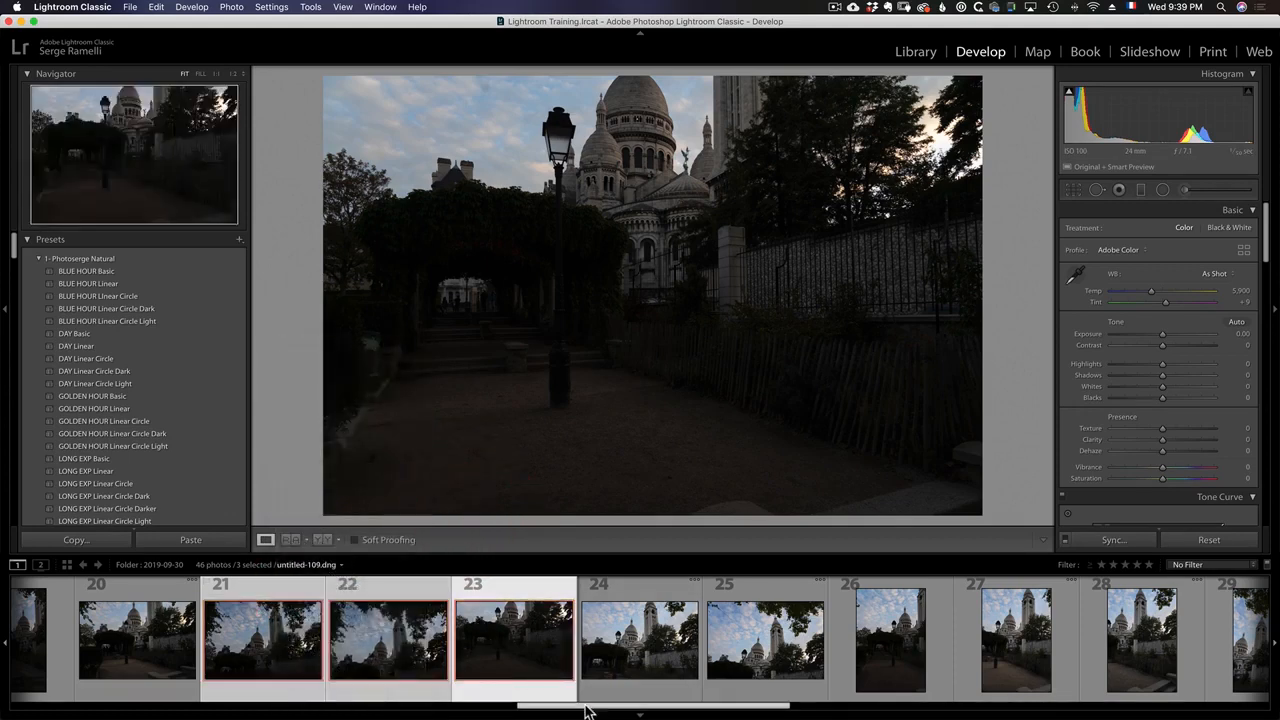
- Review the dusk photos of the basilica, frames 34 to 37, and the night photos 44 and 45
{"action": "left_click_drag", "start_coordinate": [584, 707], "coordinate": [873, 706]}
{"action": "left_click", "coordinate": [567, 637]}
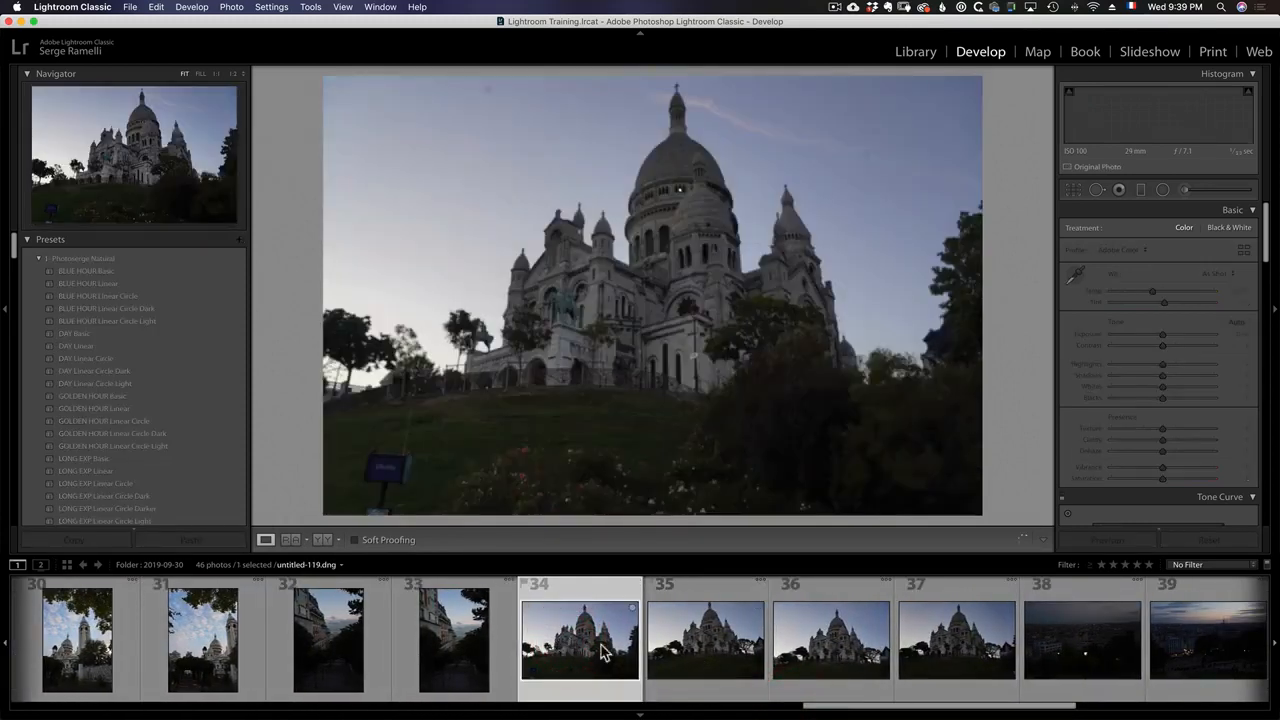
{"action": "left_click", "coordinate": [715, 654]}
{"action": "left_click", "coordinate": [868, 667]}
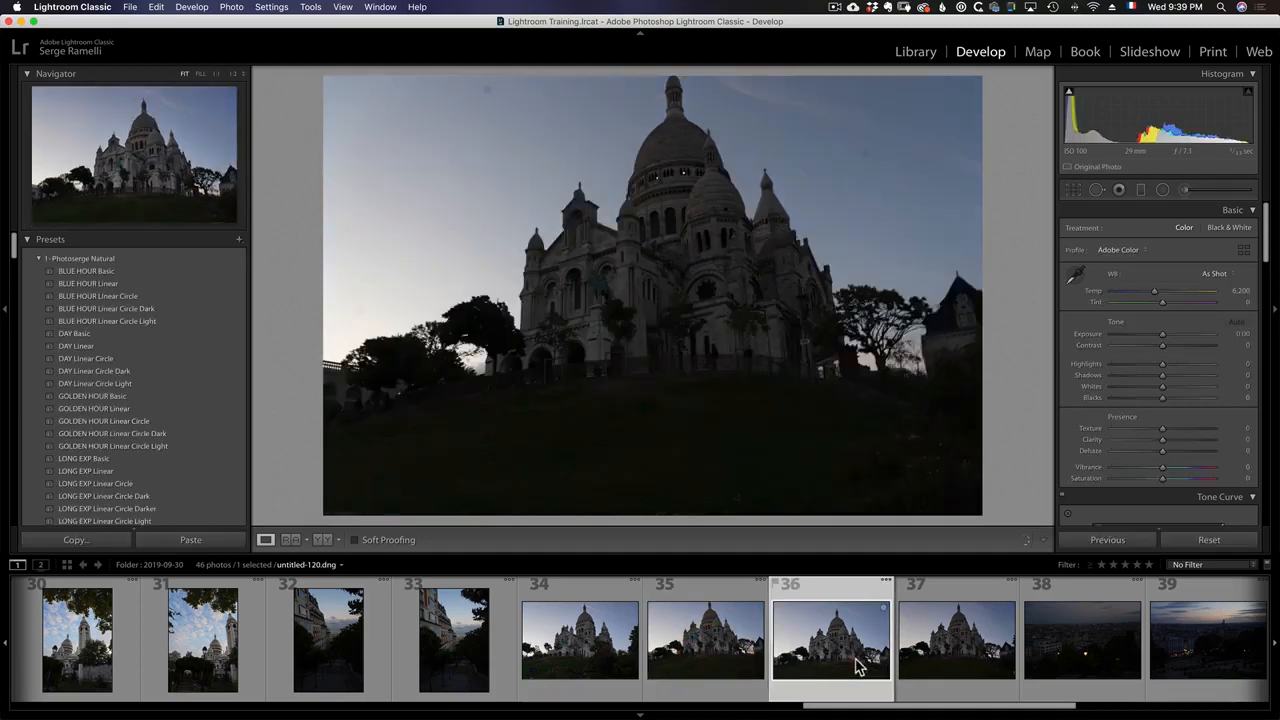
{"action": "left_click", "coordinate": [966, 669]}
{"action": "left_click", "coordinate": [1160, 708]}
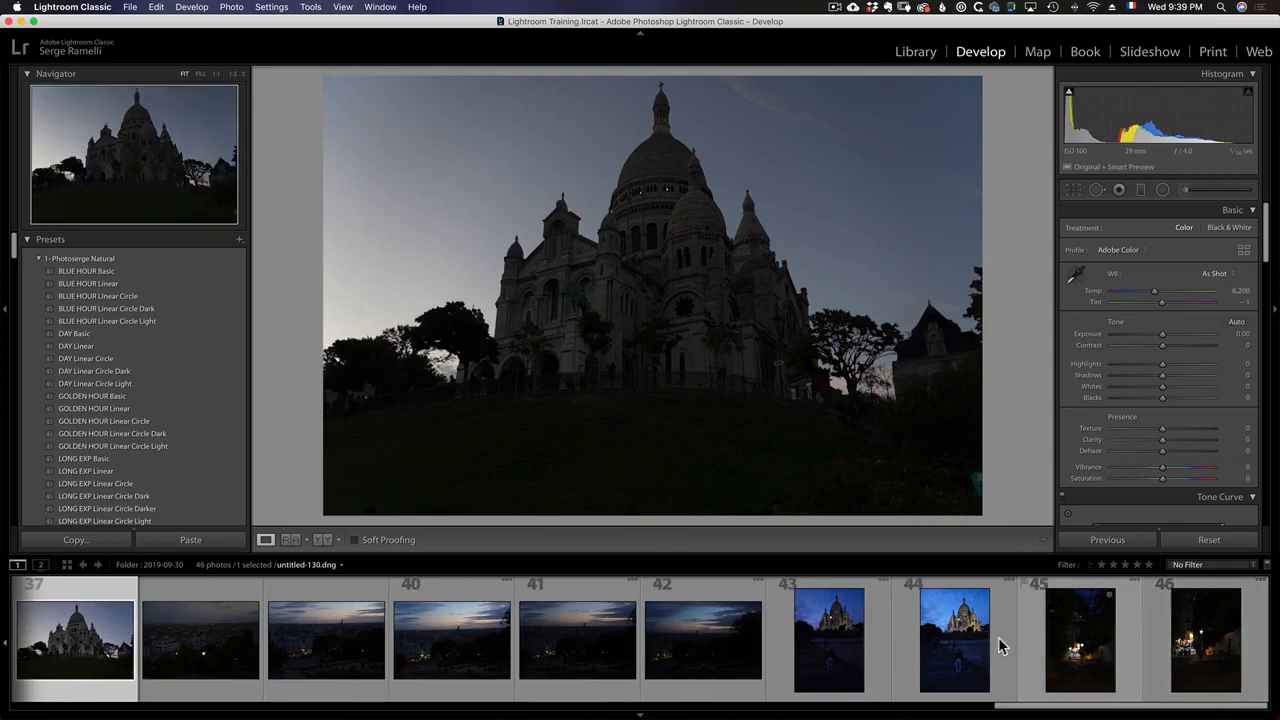
{"action": "left_click", "coordinate": [945, 638]}
{"action": "left_click", "coordinate": [1078, 646]}
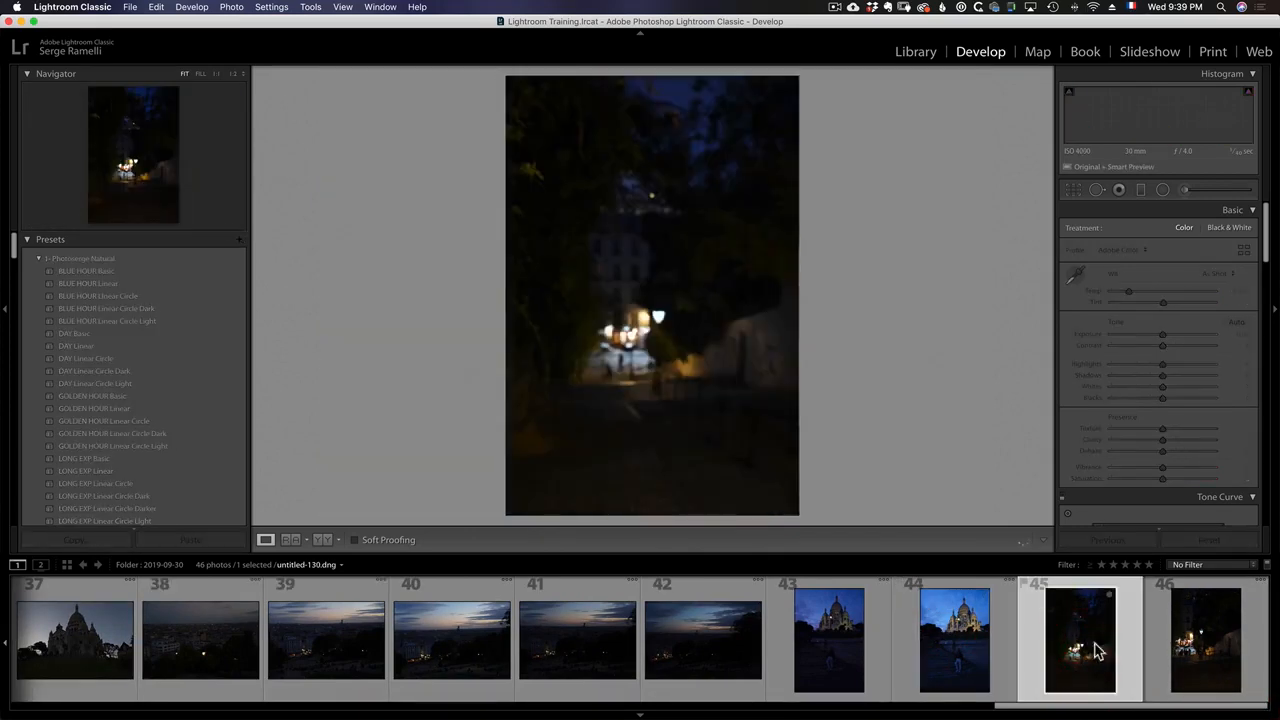
- Try a five-star rating and the red, yellow, green and blue color labels on photo 24, untitled-109.dng
{"action": "left_click_drag", "start_coordinate": [1006, 708], "coordinate": [587, 714]}
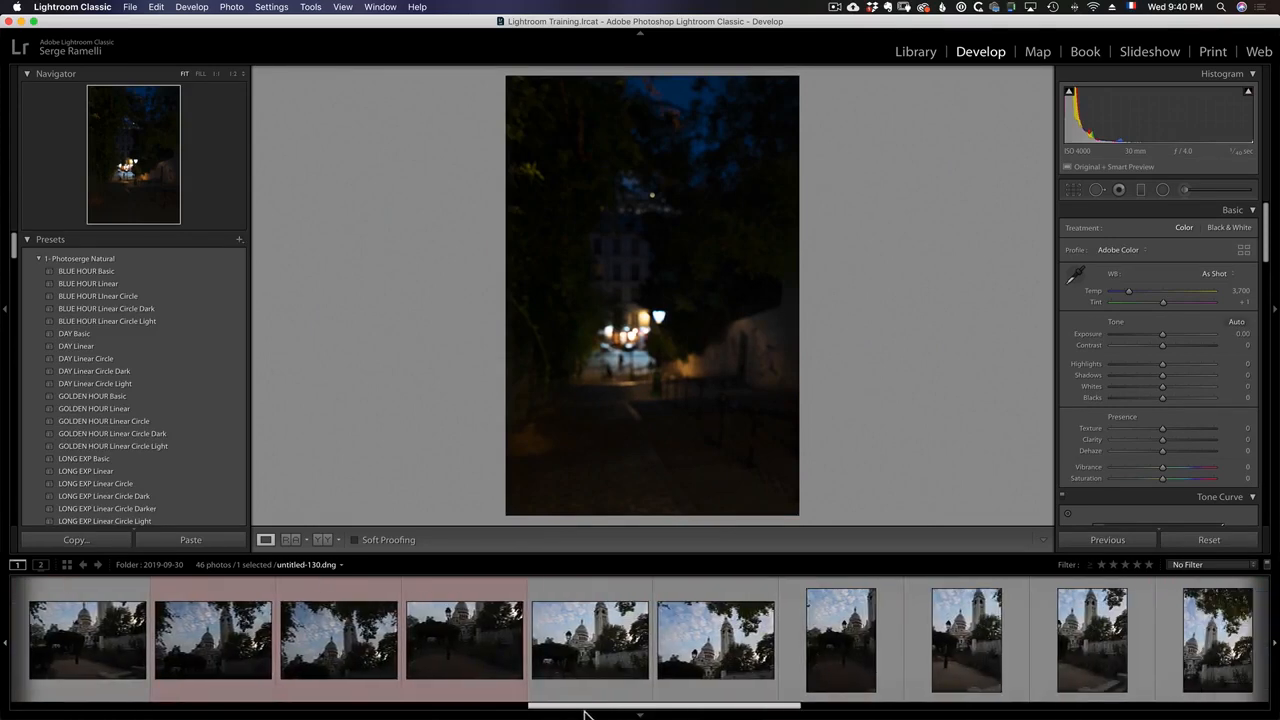
{"action": "left_click", "coordinate": [594, 597]}
{"action": "key", "text": "5"}
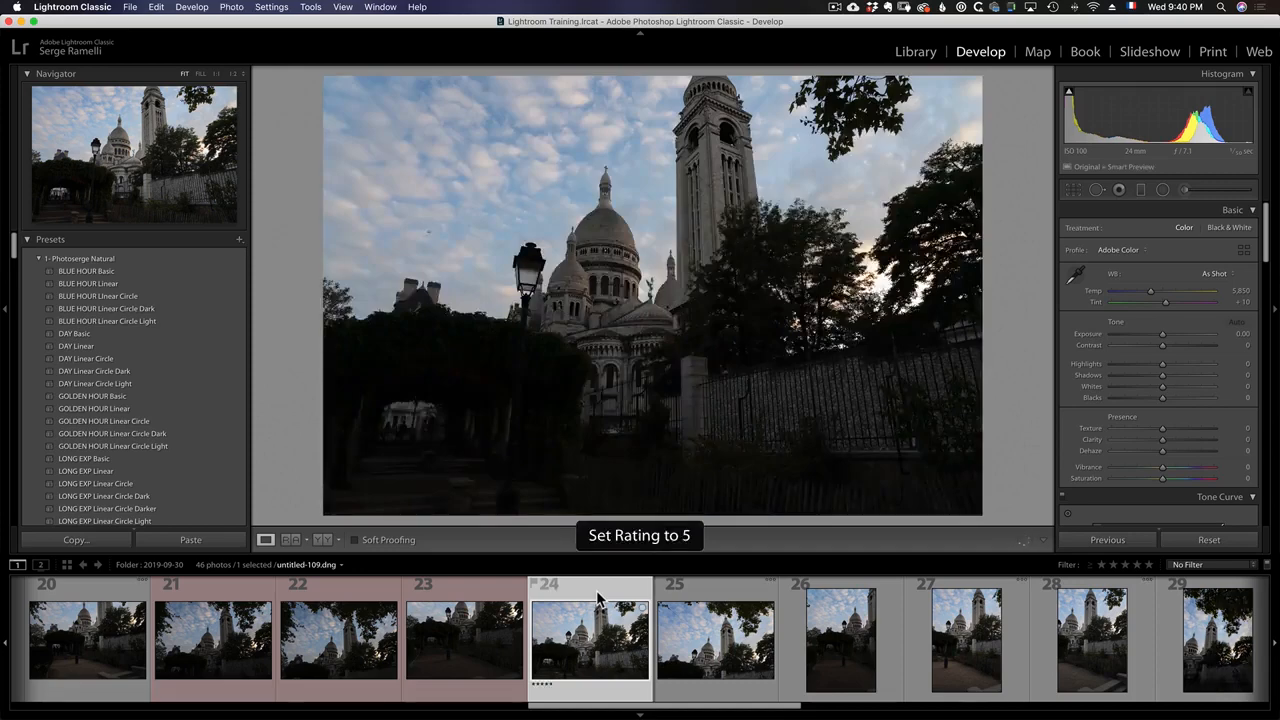
{"action": "key", "text": "6"}
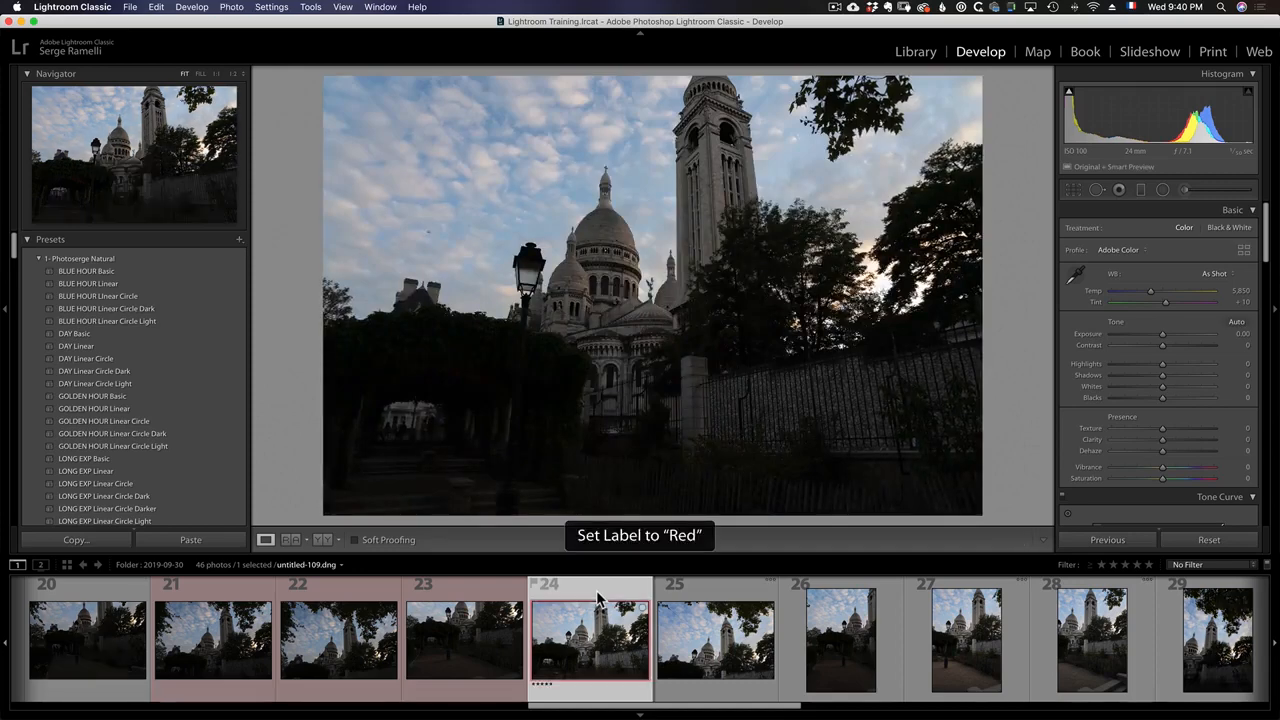
{"action": "key", "text": "7"}
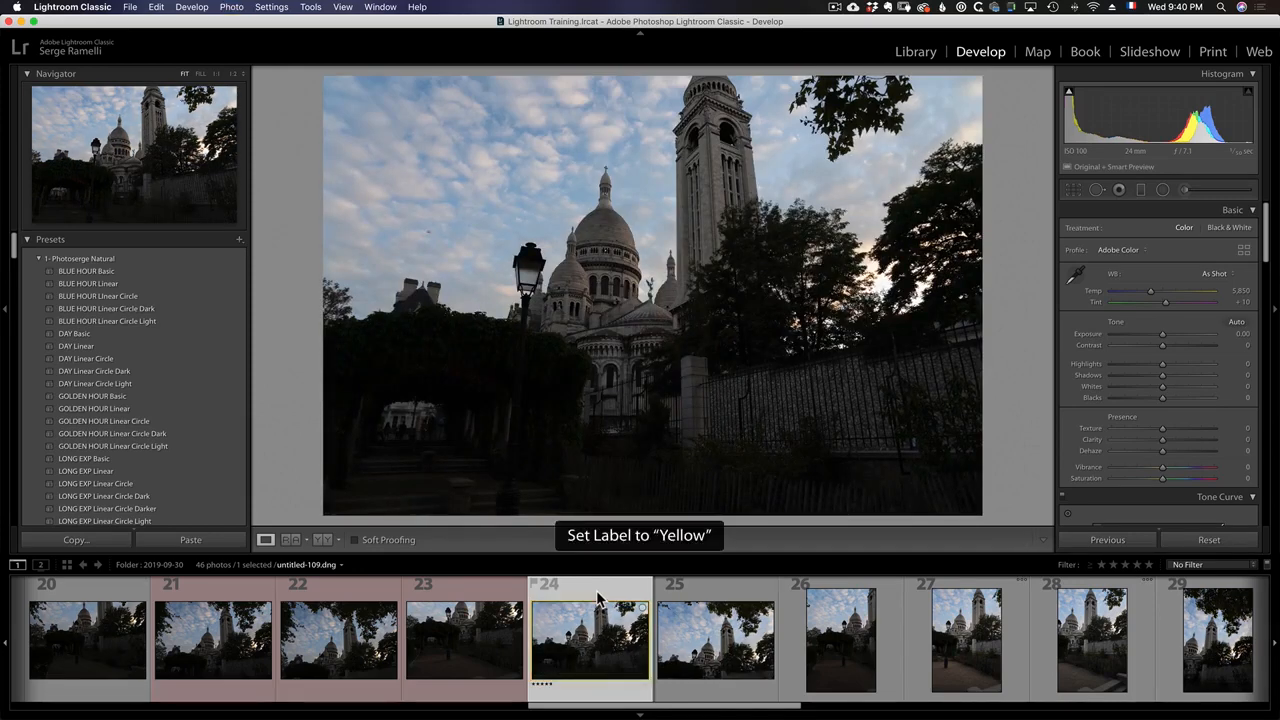
{"action": "key", "text": "8"}
{"action": "key", "text": "9"}
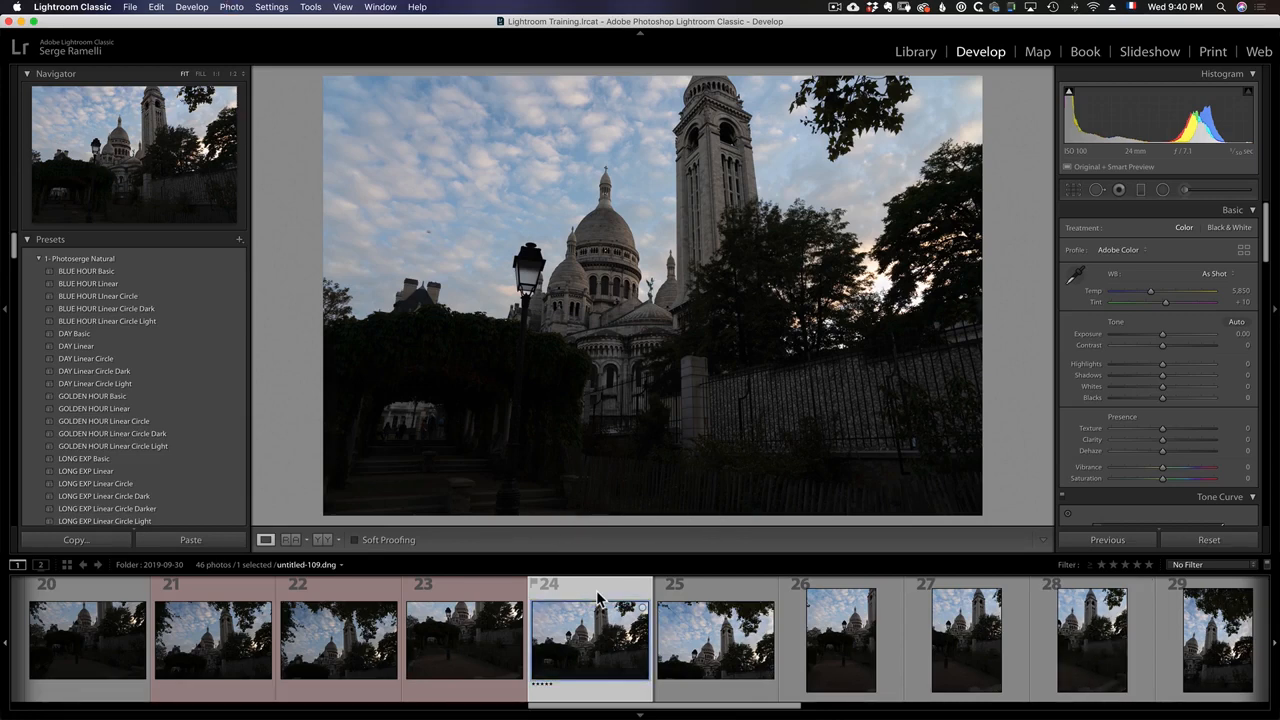
- Clear the star rating of photo 24 and set its color label to None
{"action": "key", "text": "0"}
{"action": "right_click", "coordinate": [592, 591]}
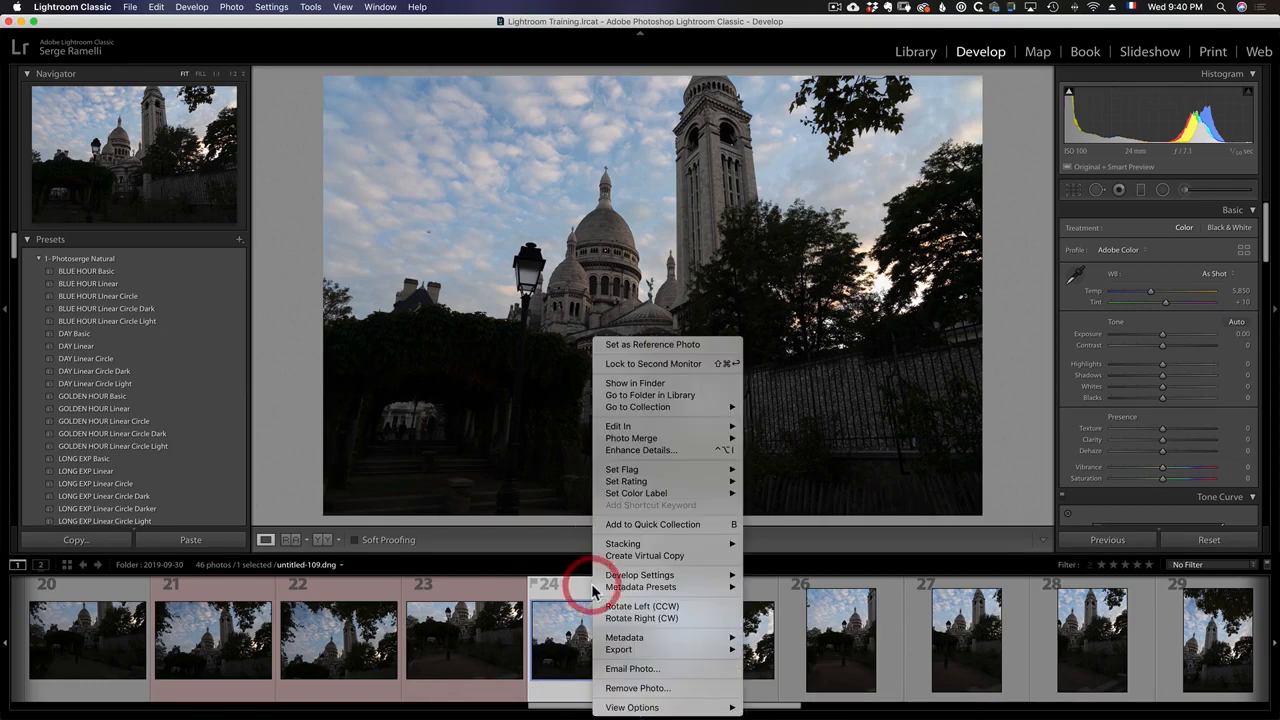
{"action": "mouse_move", "coordinate": [662, 493]}
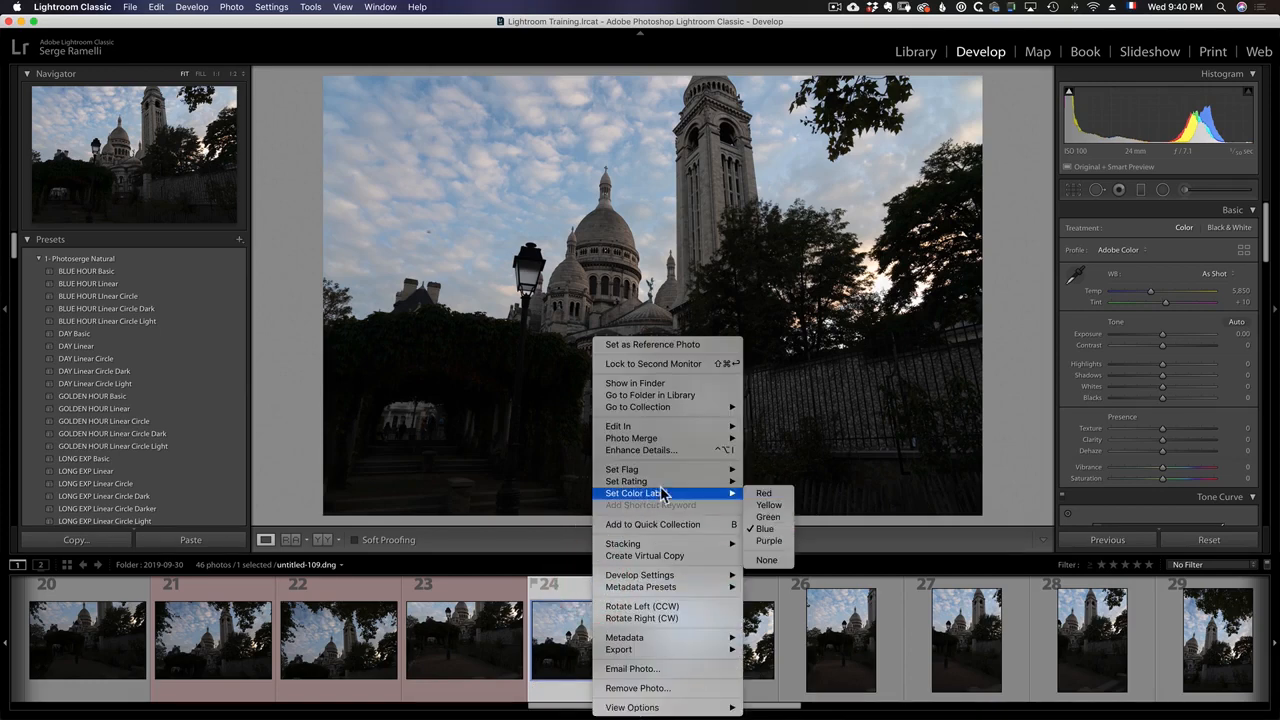
{"action": "left_click", "coordinate": [770, 561]}
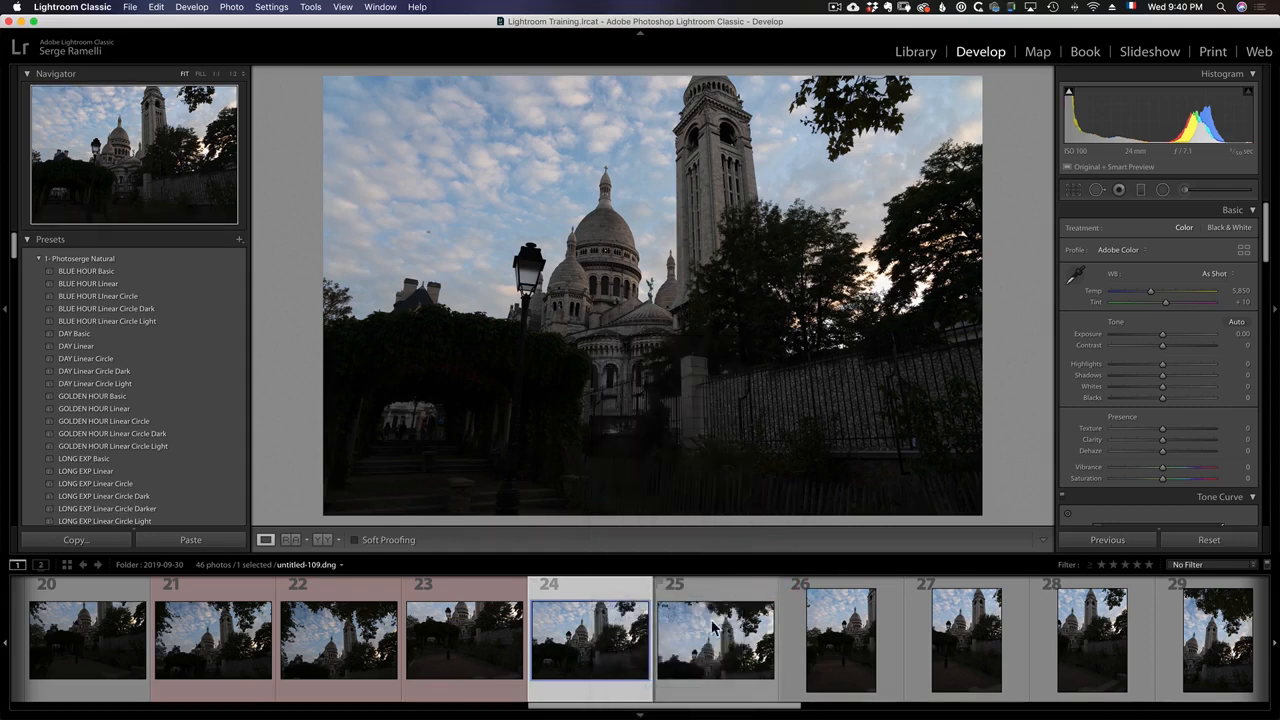
- Expand the filmstrip's filter options and show only the photos labeled red
{"action": "left_click_drag", "start_coordinate": [709, 713], "coordinate": [634, 711]}
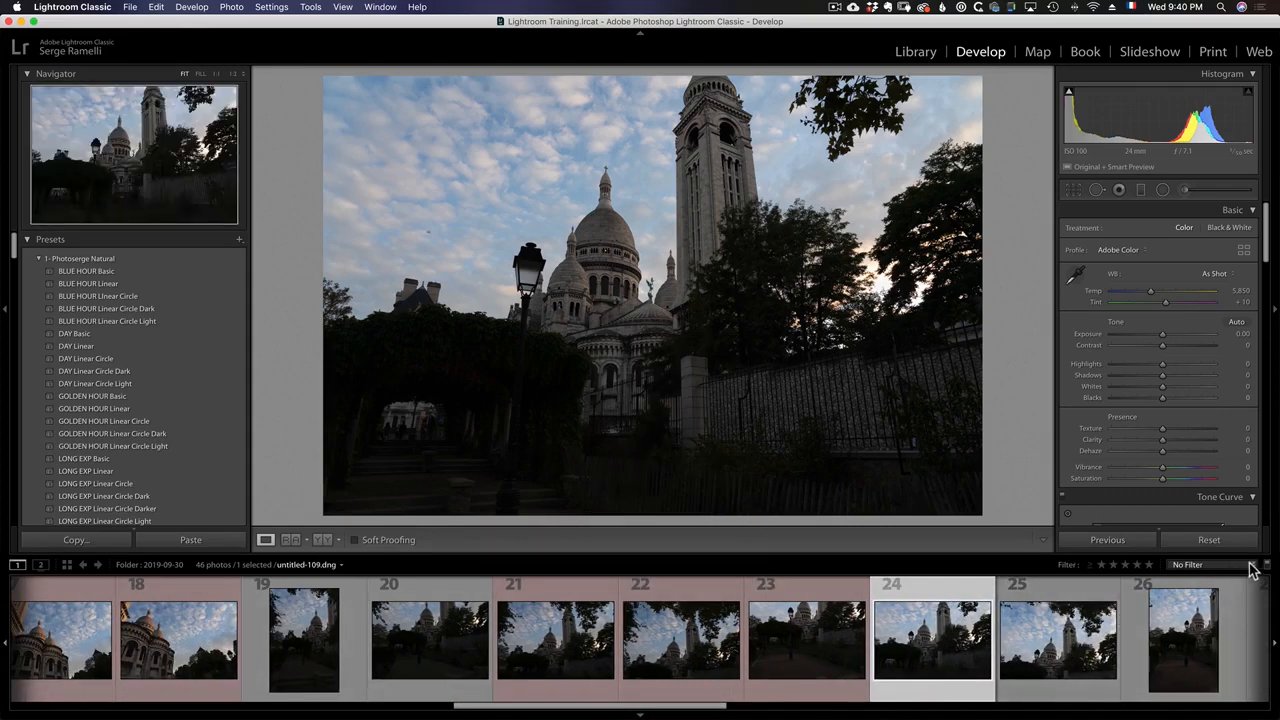
{"action": "left_click", "coordinate": [1069, 567]}
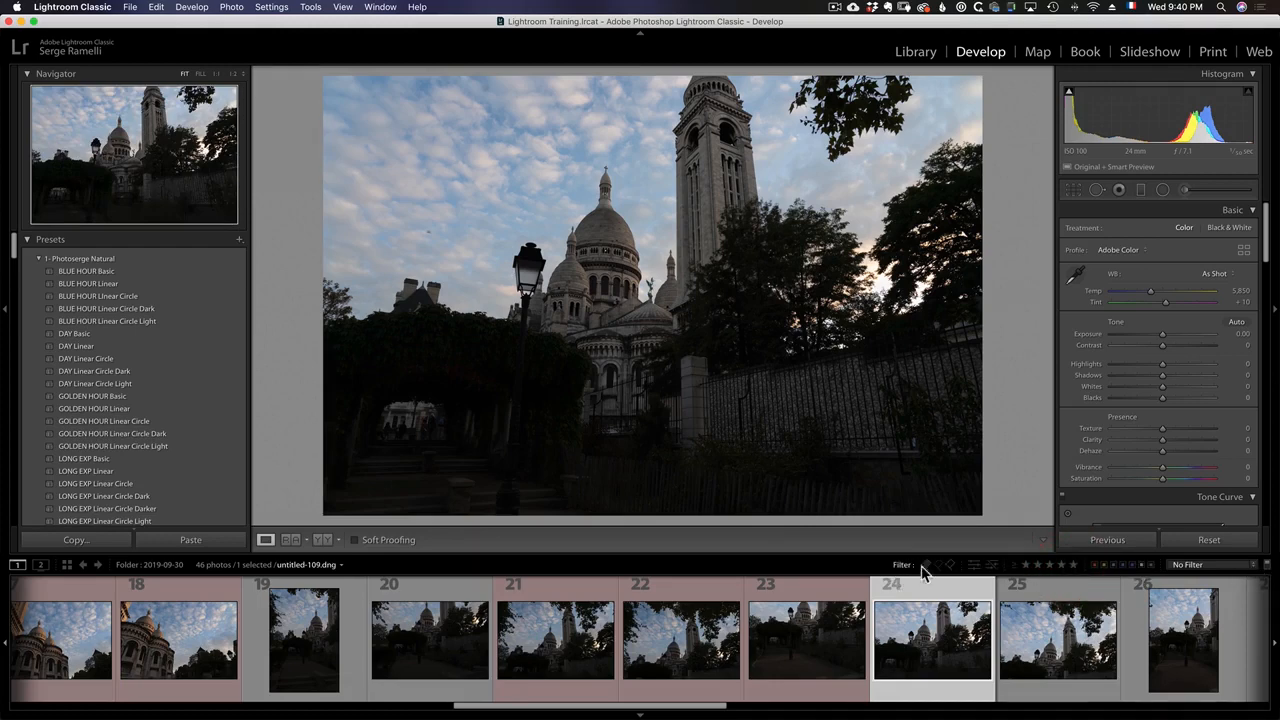
{"action": "left_click", "coordinate": [1096, 569]}
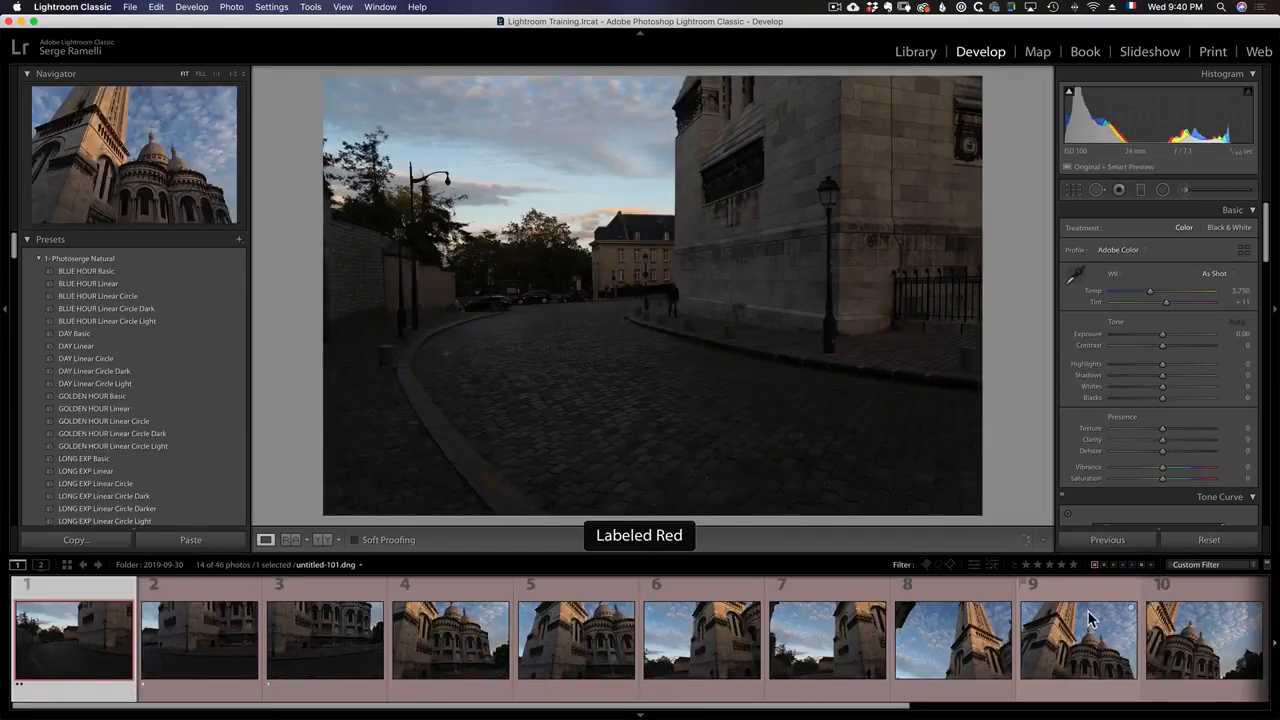
- Try adding the yellow label to the color filter, and set it back to red only
{"action": "left_click", "coordinate": [1103, 566]}
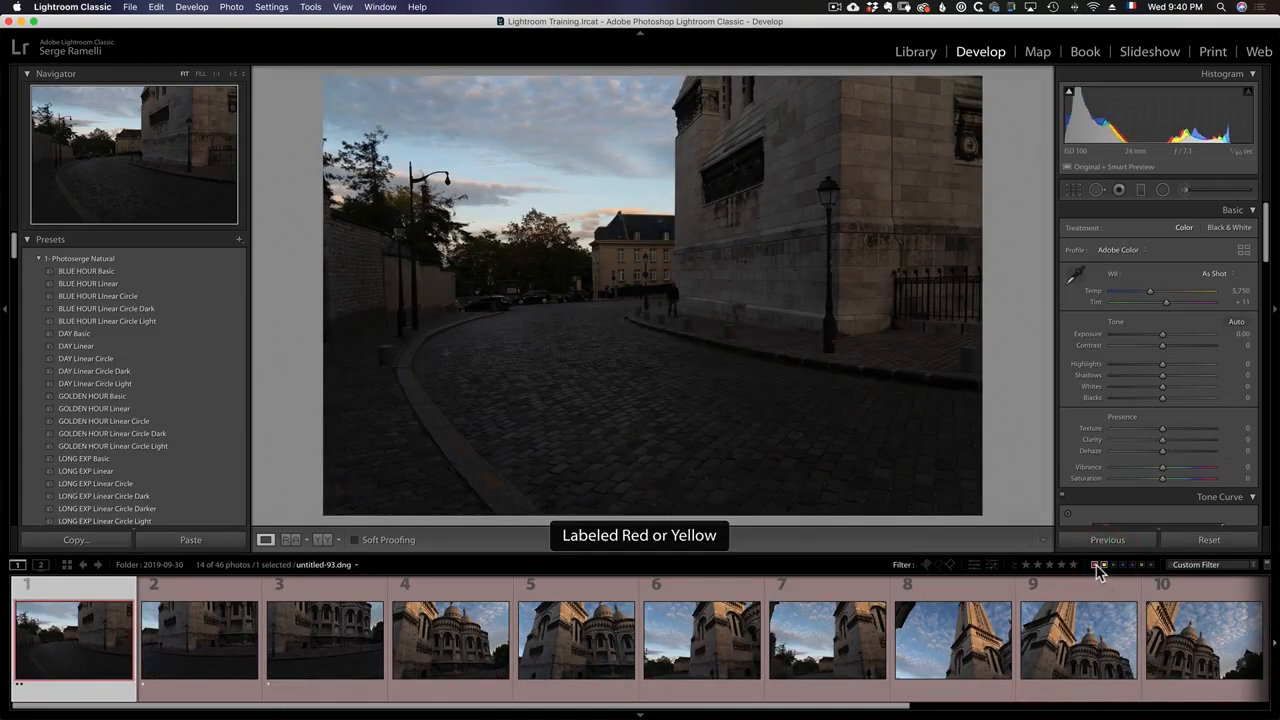
{"action": "left_click", "coordinate": [1097, 567]}
{"action": "left_click", "coordinate": [1104, 568]}
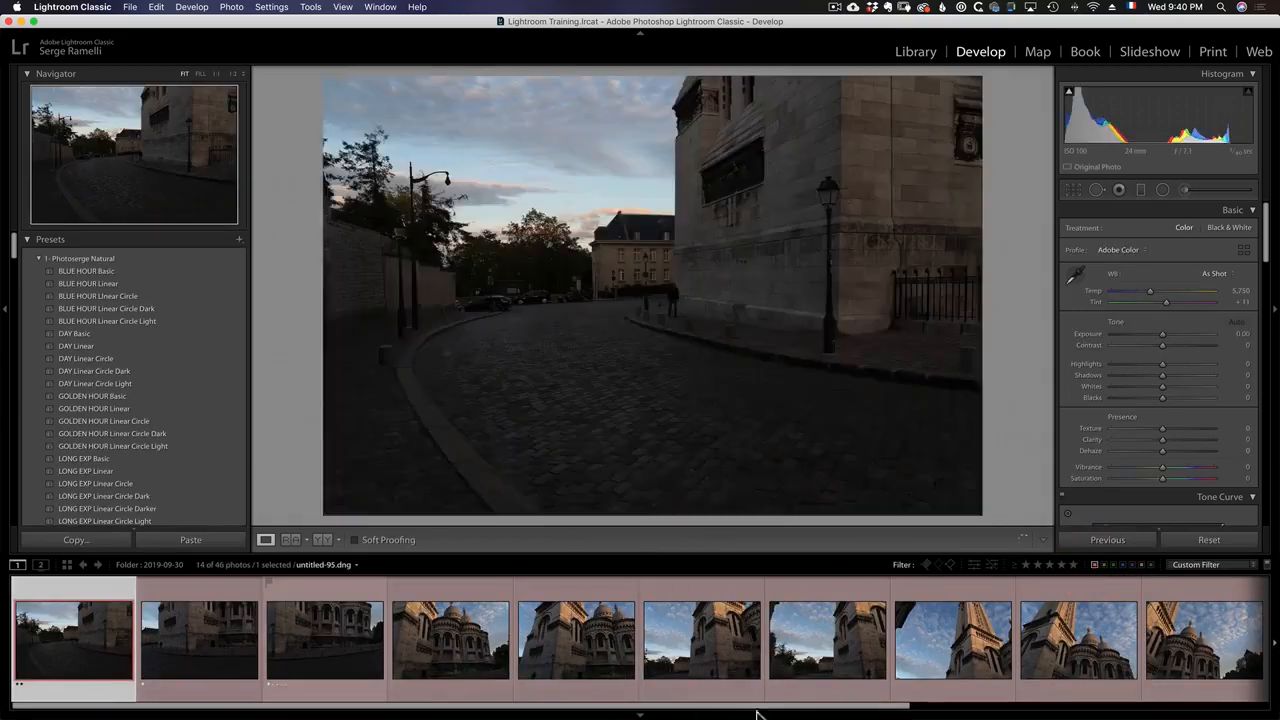
- Look through the red-labeled photos in the filmstrip from the first to the last
{"action": "left_click_drag", "start_coordinate": [757, 714], "coordinate": [1029, 689]}
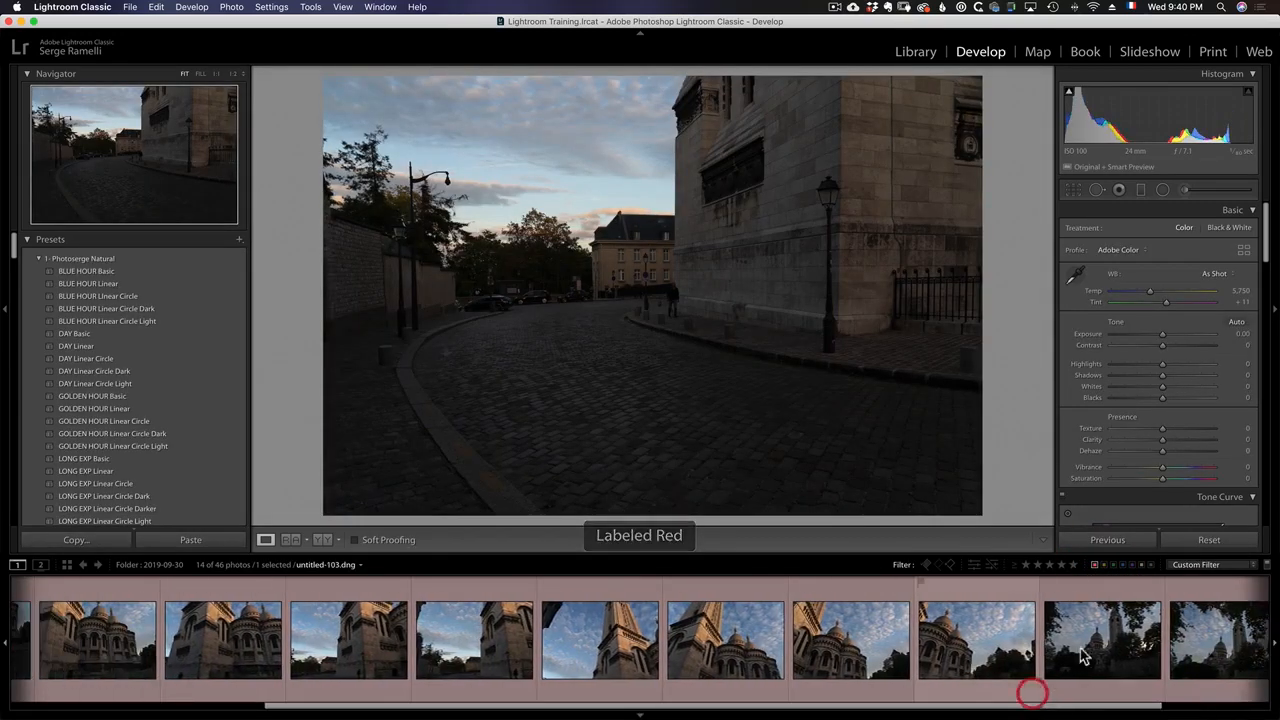
{"action": "left_click", "coordinate": [1096, 567]}
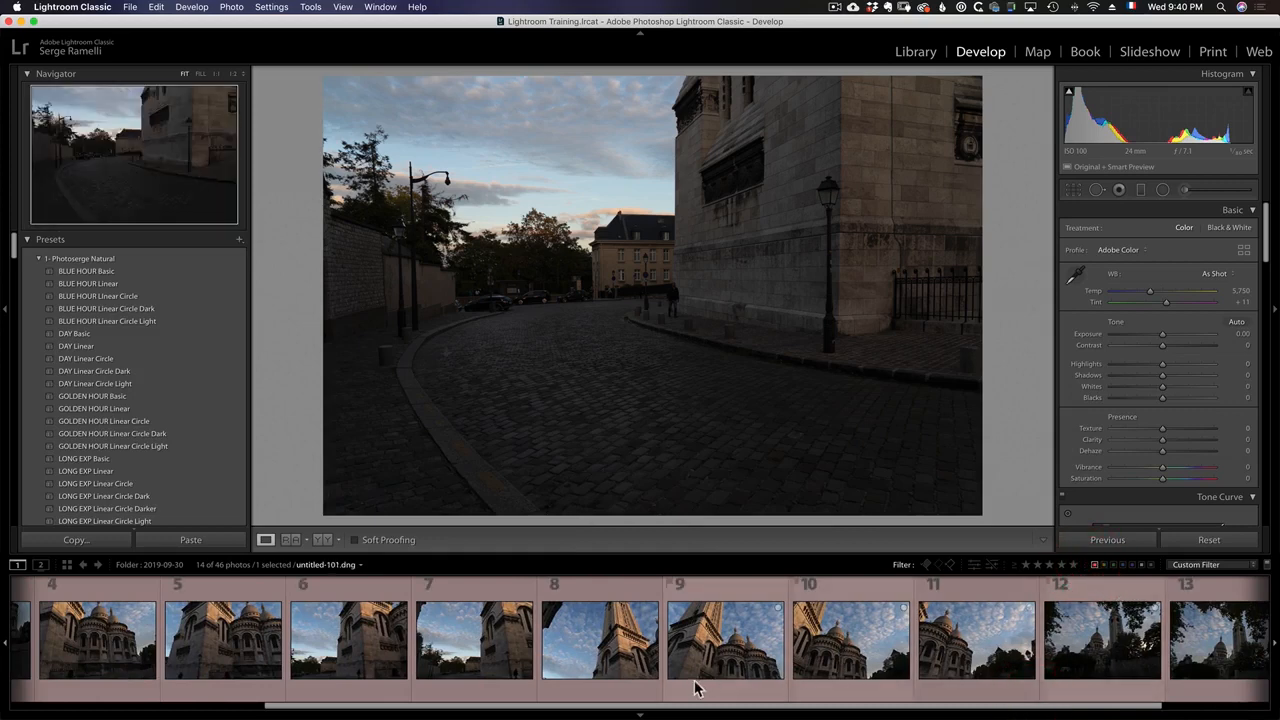
{"action": "left_click_drag", "start_coordinate": [678, 710], "coordinate": [286, 706]}
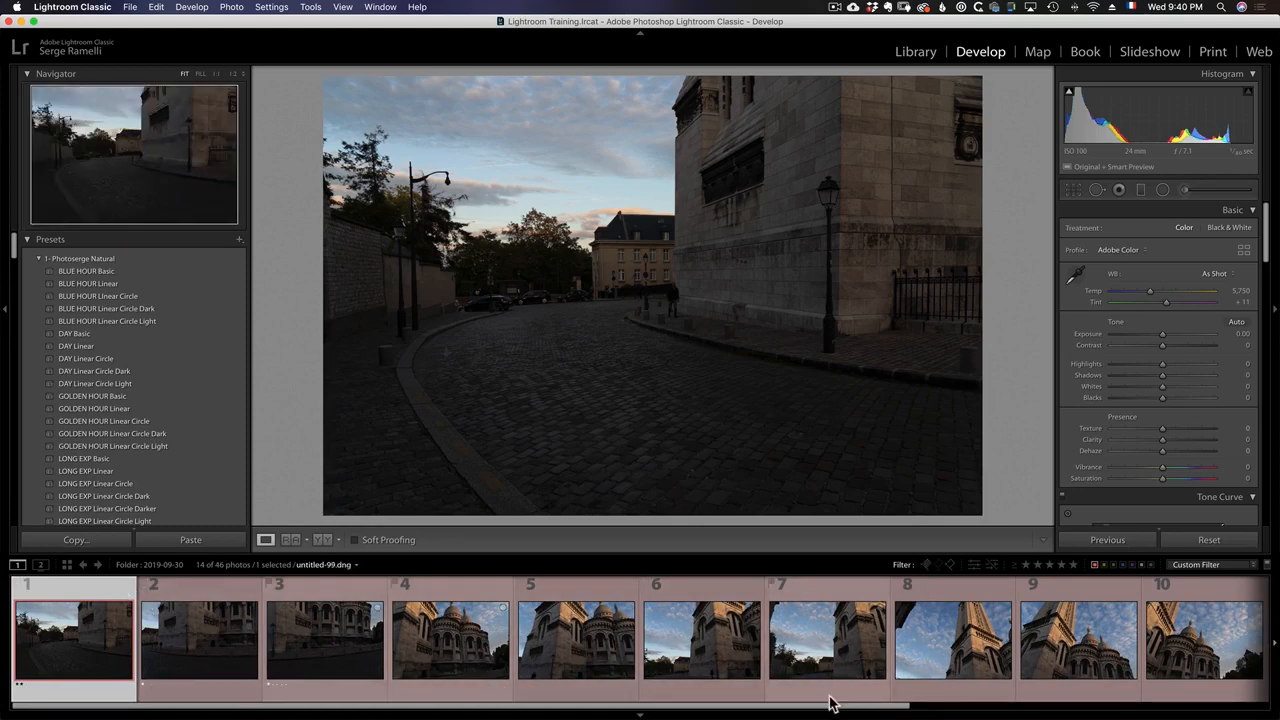
{"action": "left_click_drag", "start_coordinate": [829, 703], "coordinate": [1190, 706]}
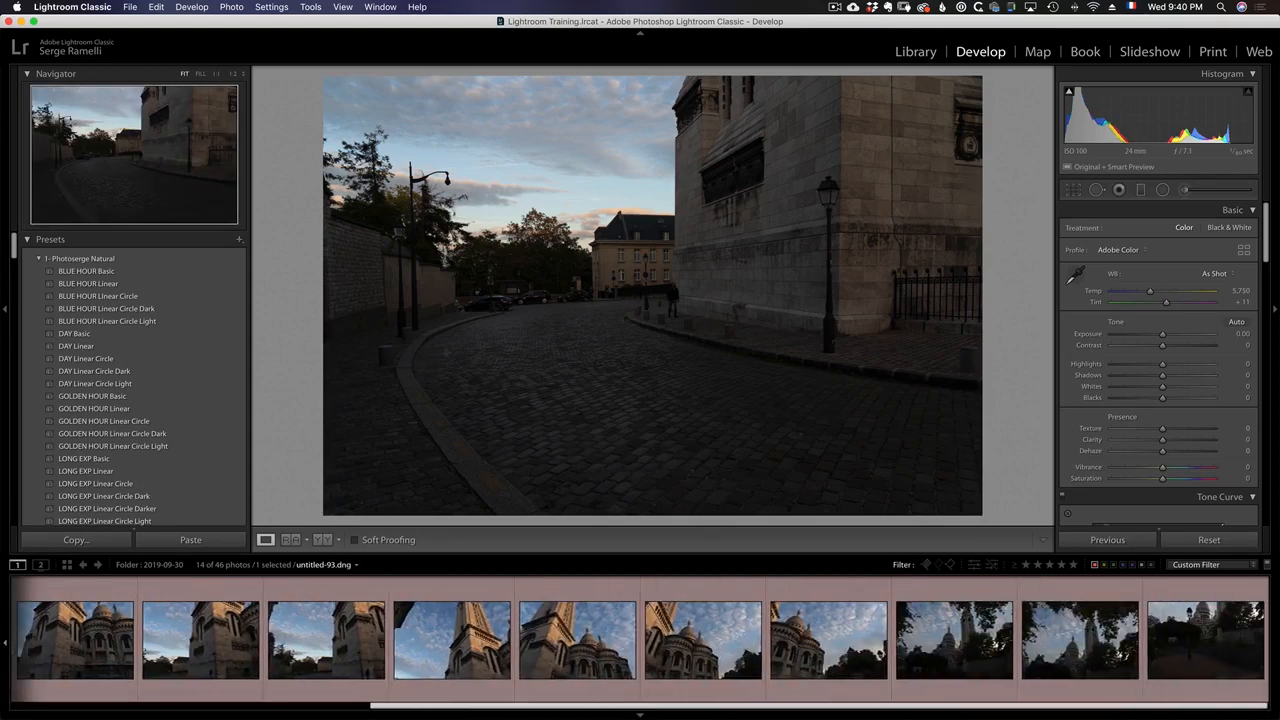
- Remove the red label filter from the filmstrip, and flag photo 1 as a pick
{"action": "left_click", "coordinate": [1094, 564]}
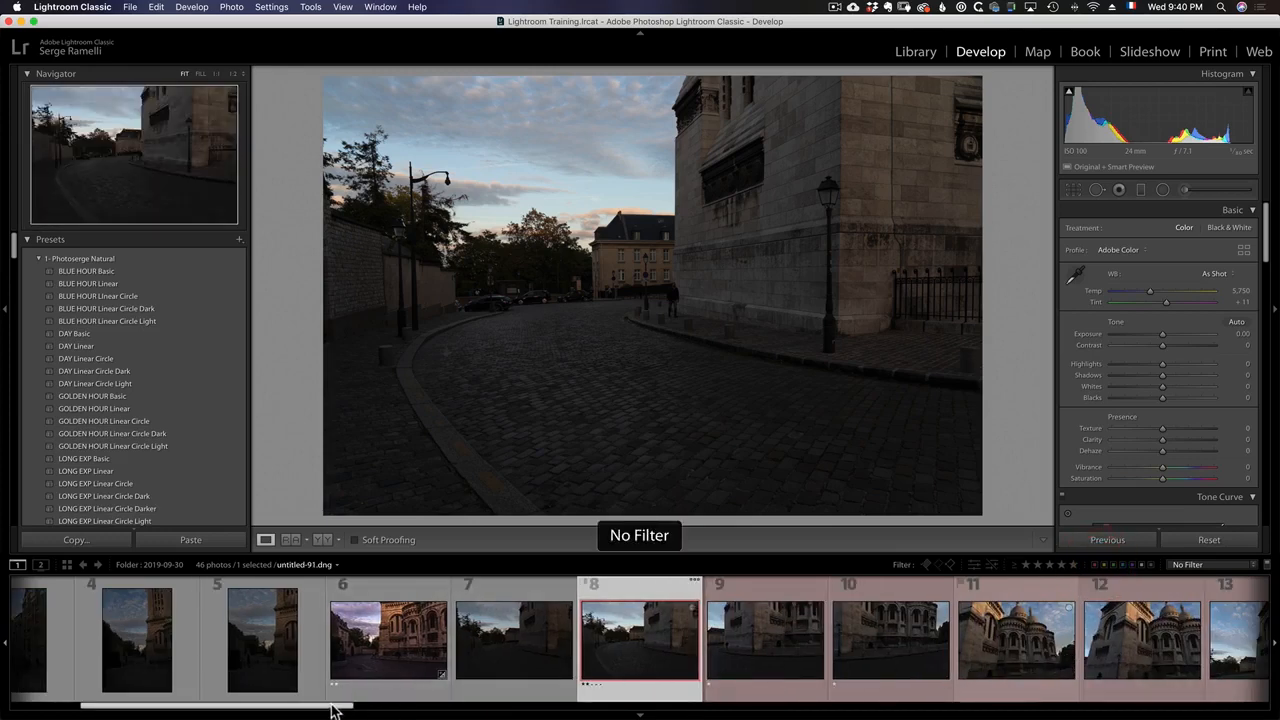
{"action": "left_click_drag", "start_coordinate": [334, 706], "coordinate": [131, 700]}
{"action": "left_click", "coordinate": [104, 609]}
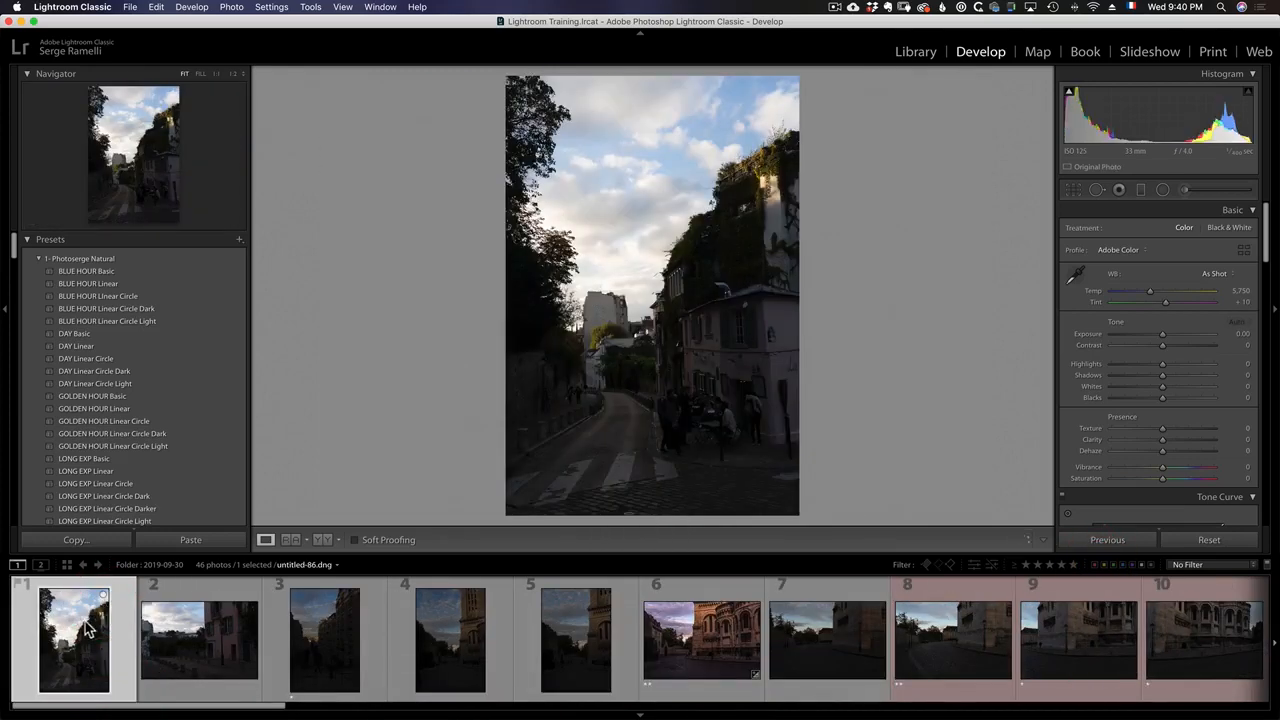
{"action": "right_click", "coordinate": [78, 621]}
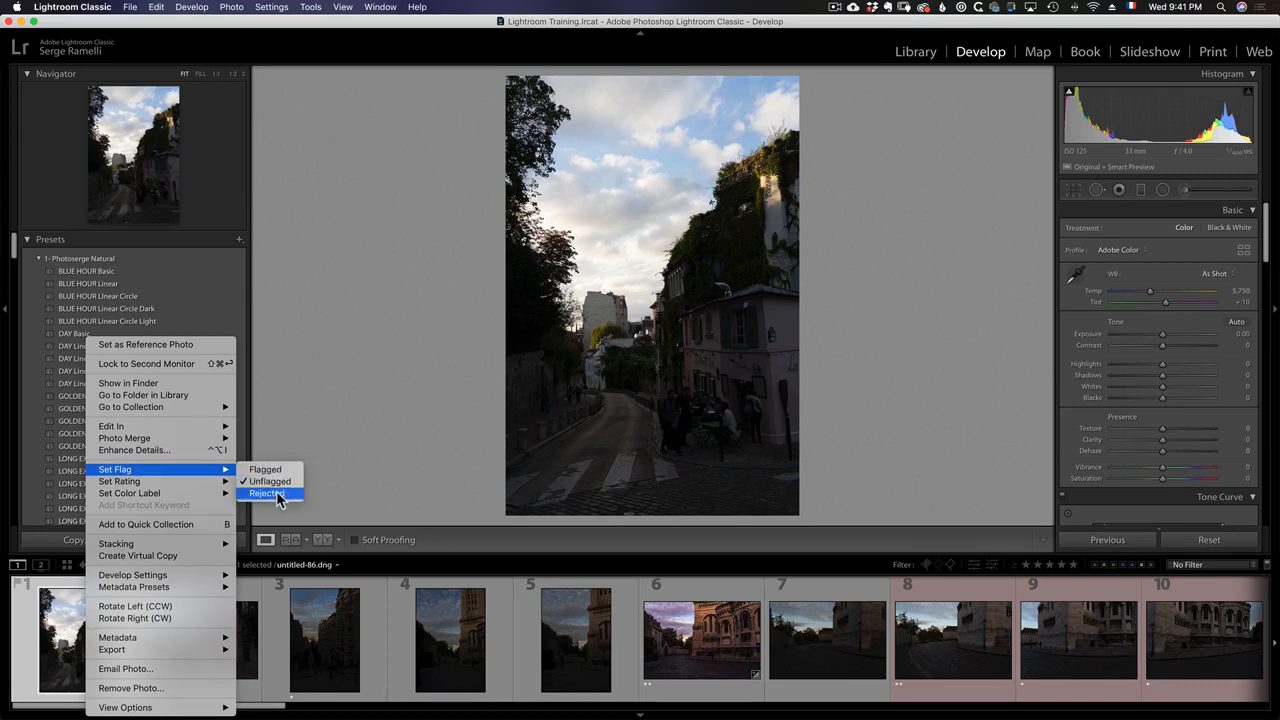
{"action": "left_click", "coordinate": [45, 612]}
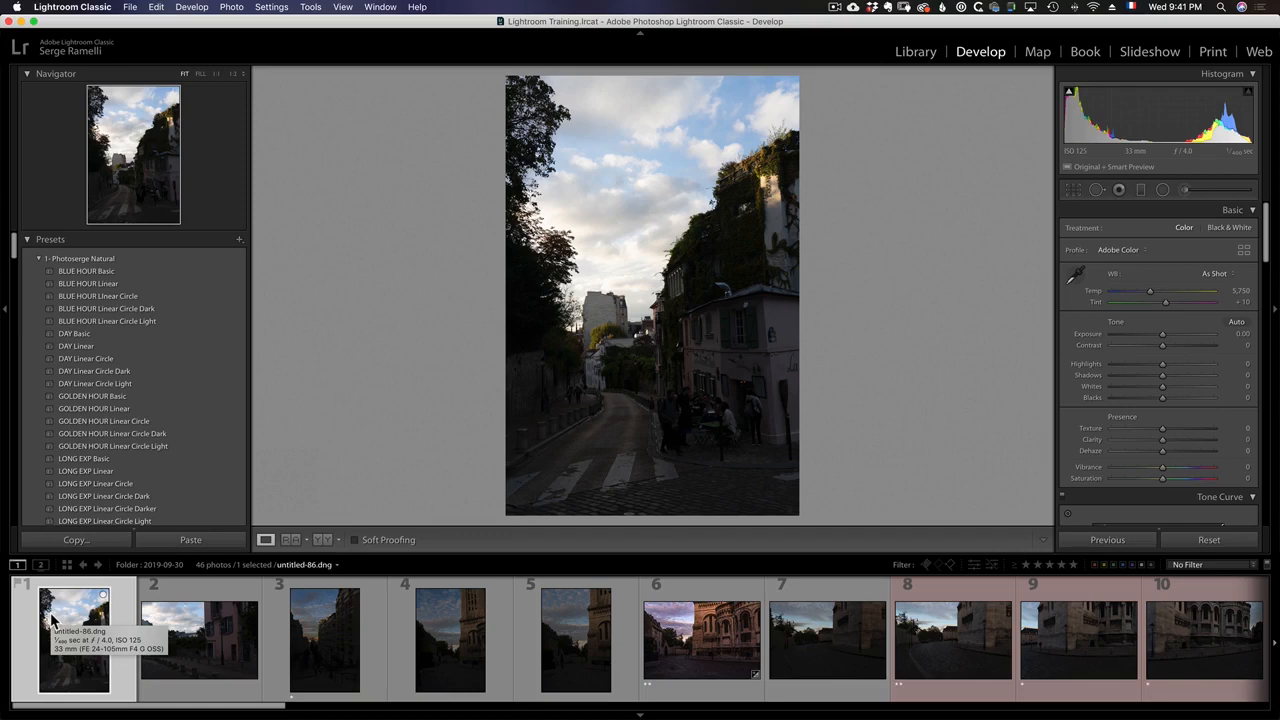
{"action": "key", "text": "p"}
{"action": "key", "text": "Right"}
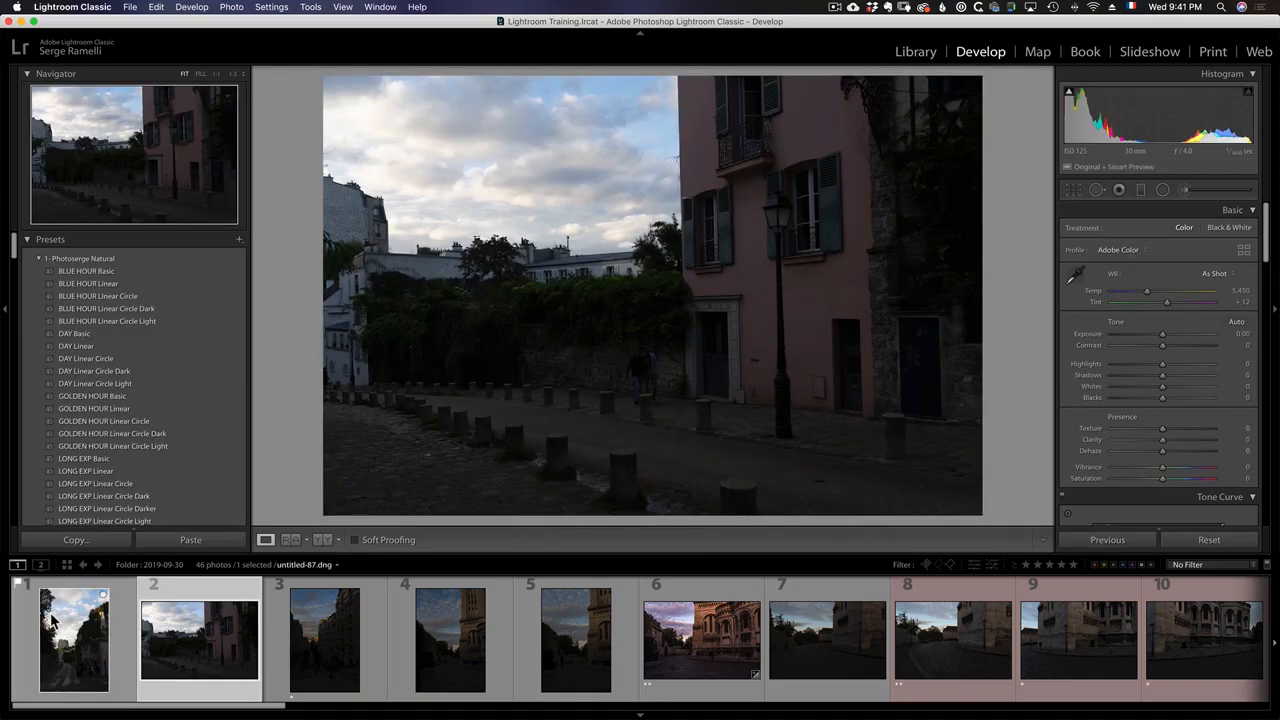
- Flag photos 2 and 7 as rejected, leaving the flags of photos 3 to 6 as they are
{"action": "key", "text": "x"}
{"action": "key", "text": "Right"}
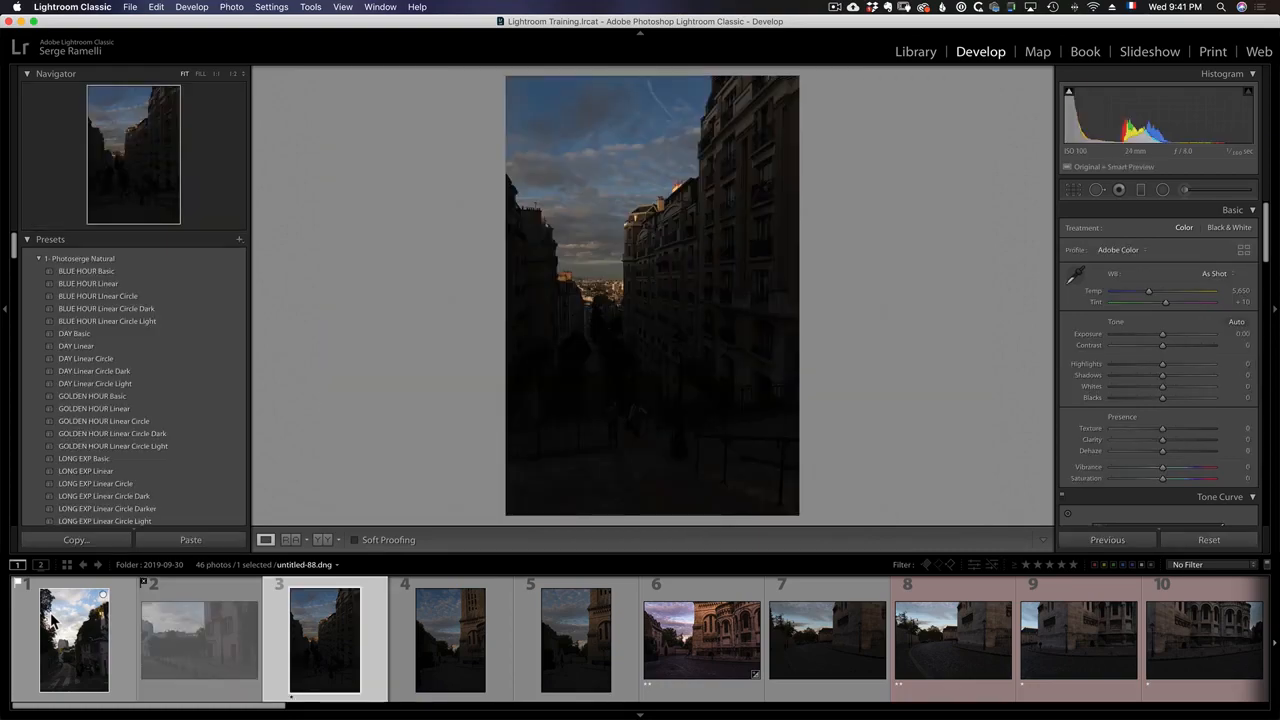
{"action": "key", "text": "Right"}
{"action": "key", "text": "Right"}
{"action": "key", "text": "Right"}
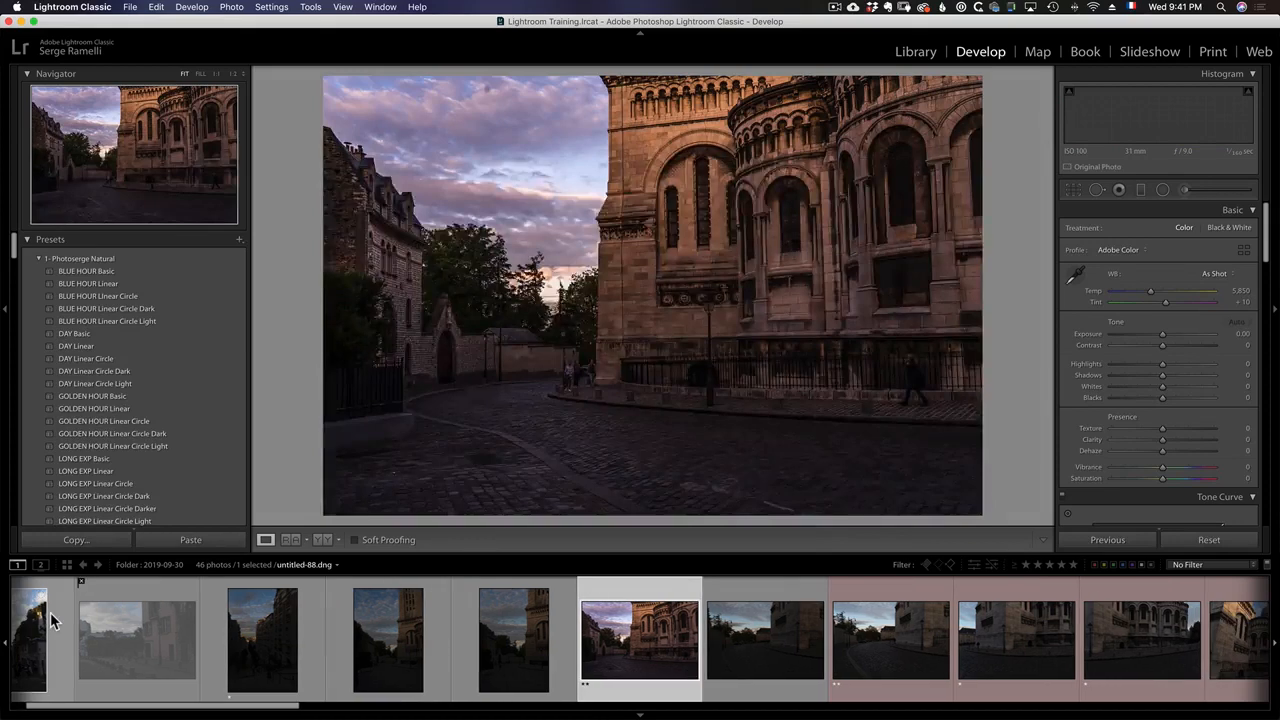
{"action": "key", "text": "Right"}
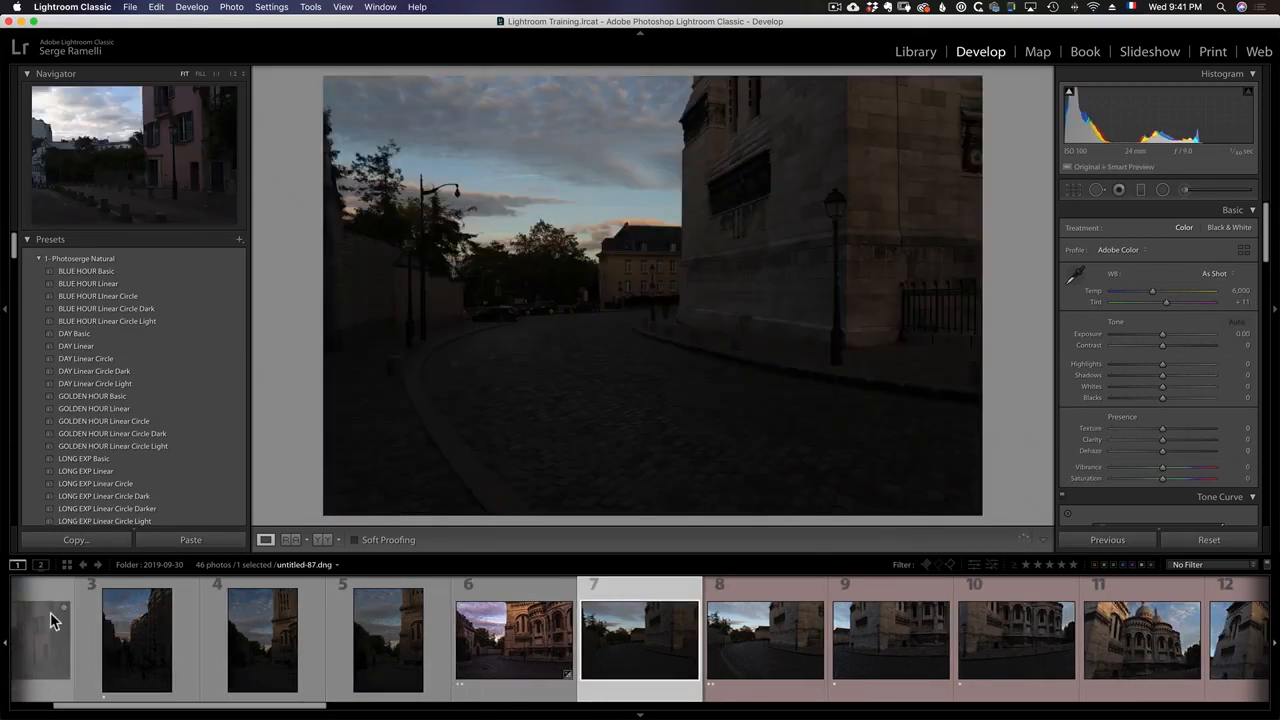
{"action": "key", "text": "x"}
- Skip photo 8 and flag photo 9 as a pick
{"action": "key", "text": "Right"}
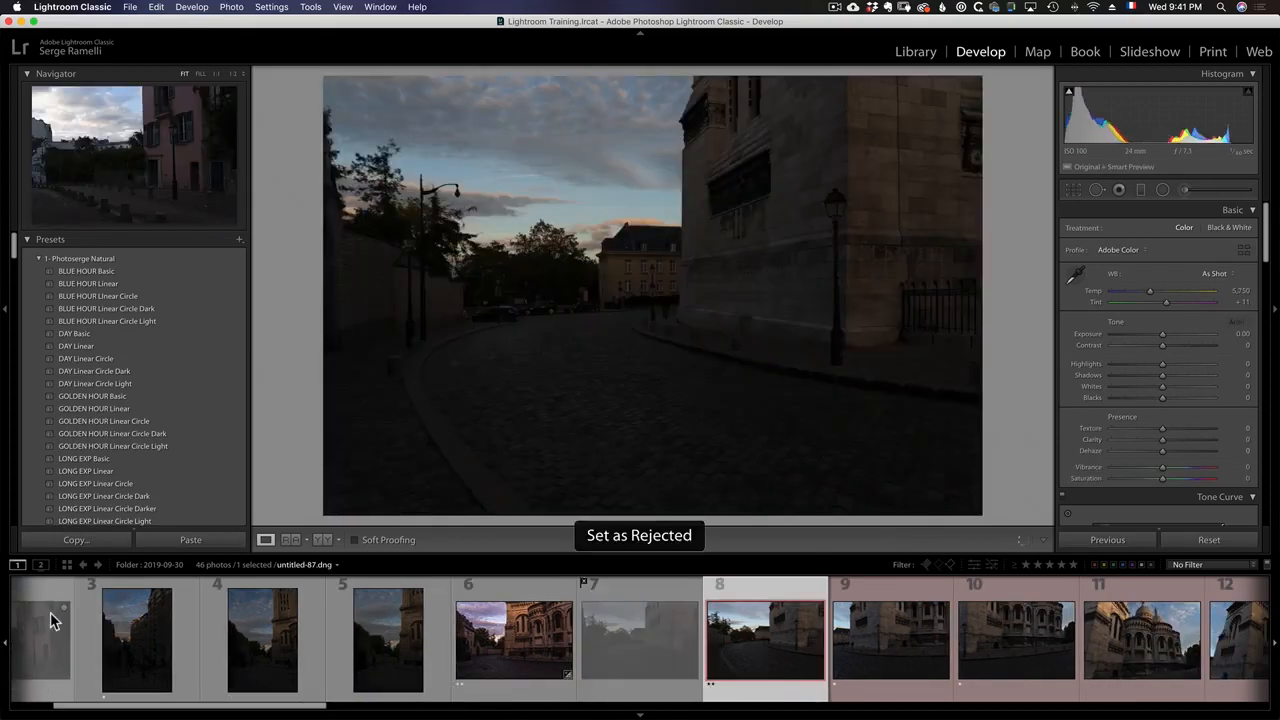
{"action": "key", "text": "Right"}
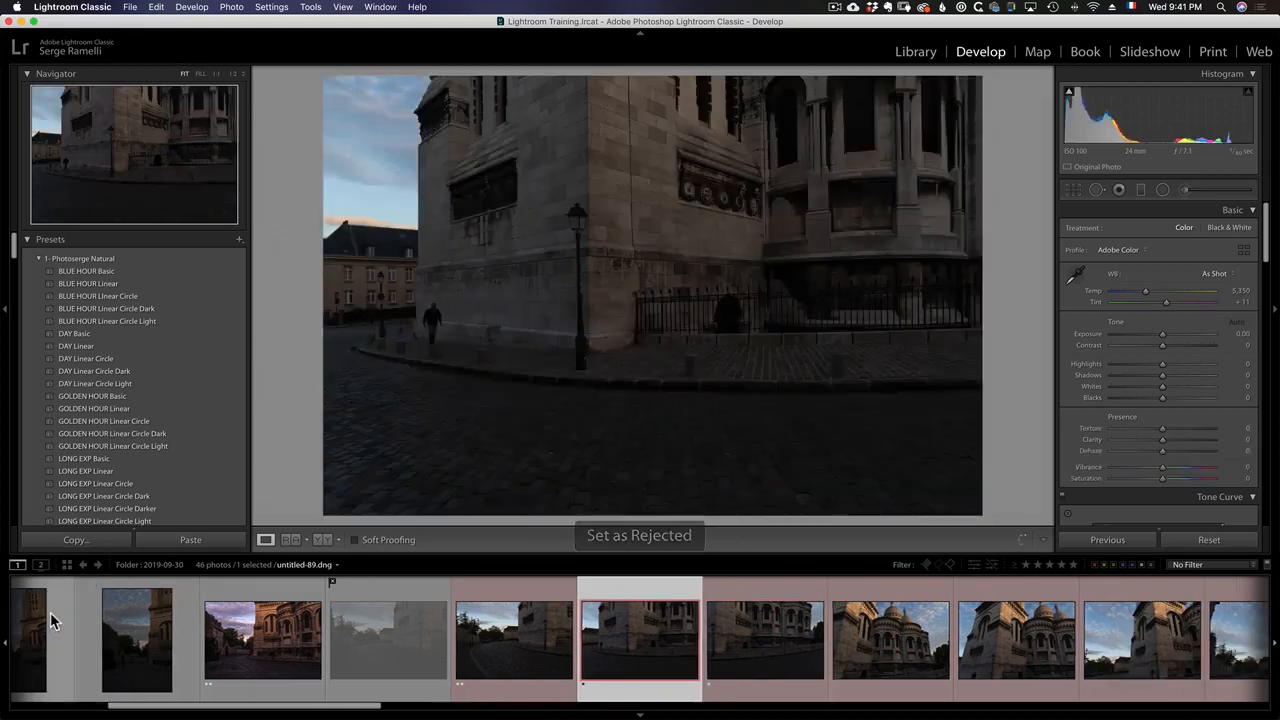
{"action": "key", "text": "p"}
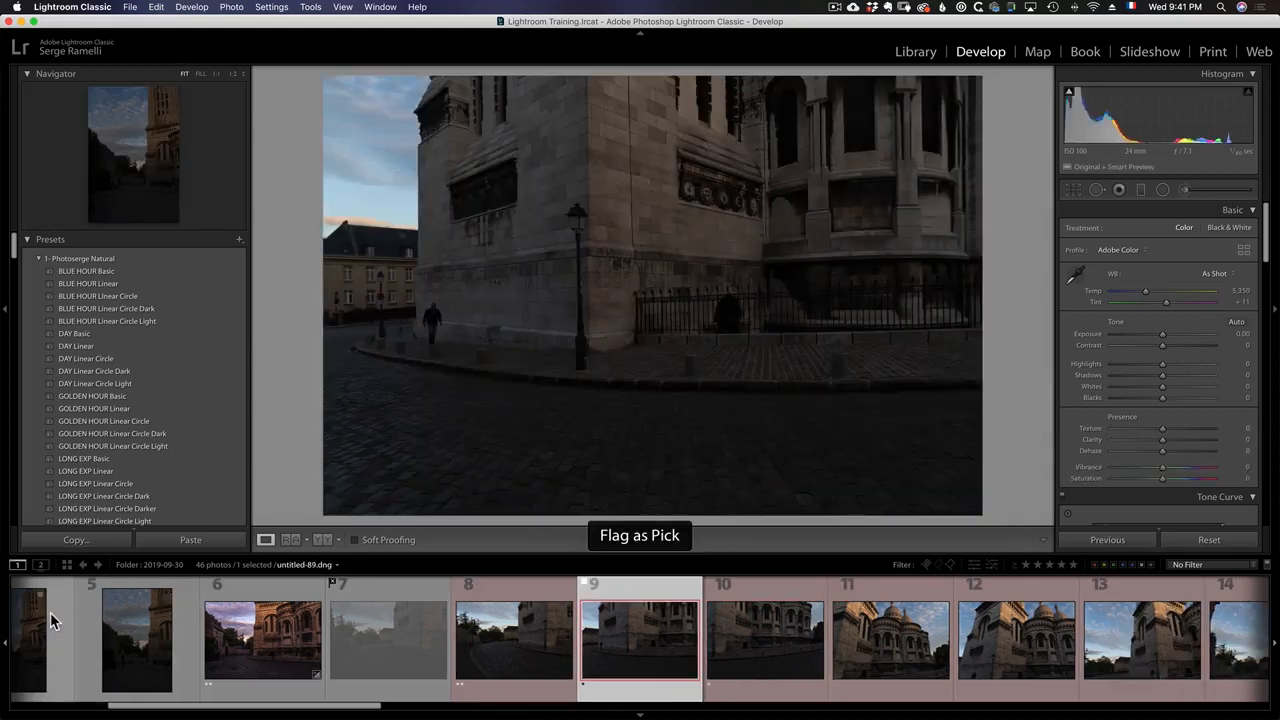
- Filter the filmstrip to flagged picks, view each one, and turn the pick filter off
{"action": "left_click", "coordinate": [928, 566]}
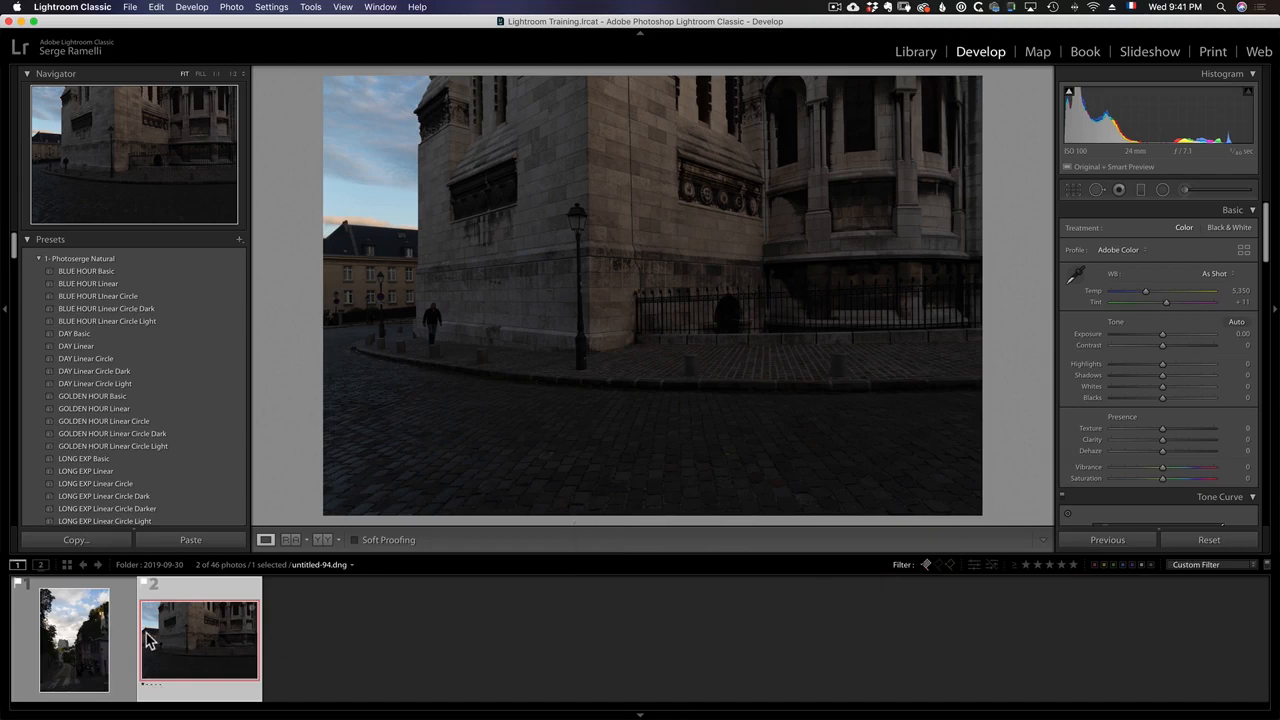
{"action": "left_click", "coordinate": [82, 624]}
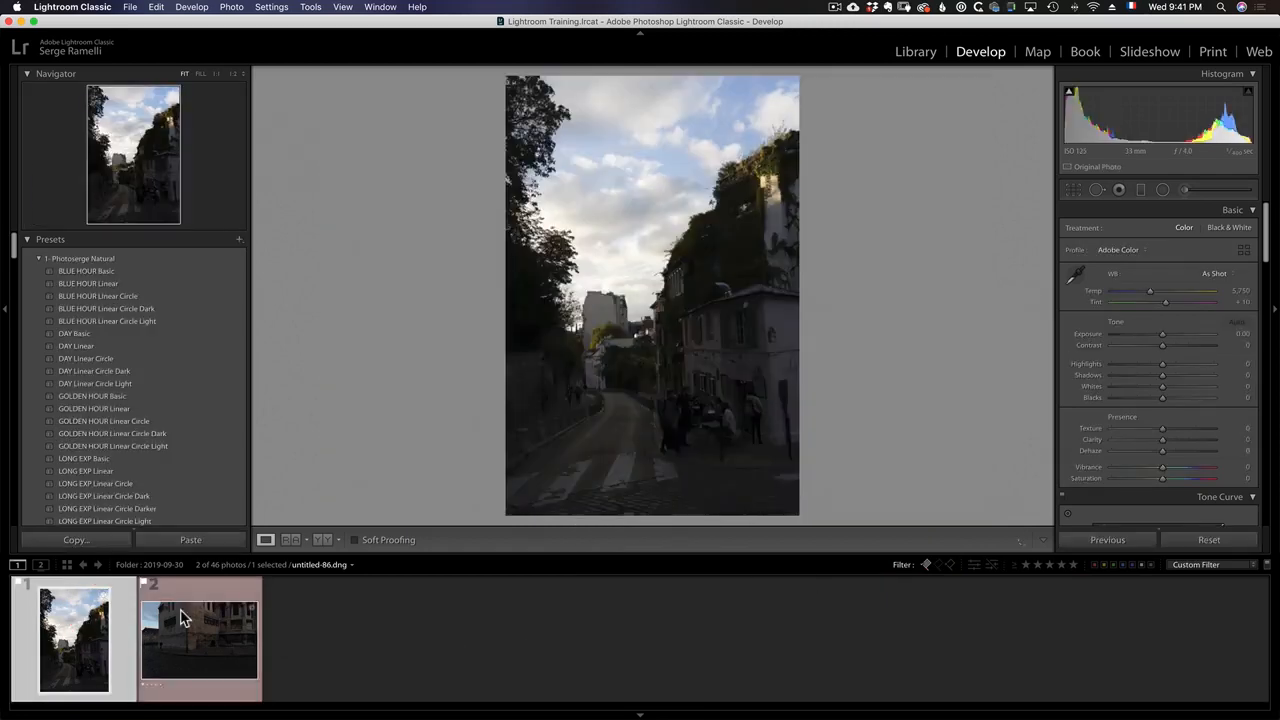
{"action": "left_click", "coordinate": [178, 618]}
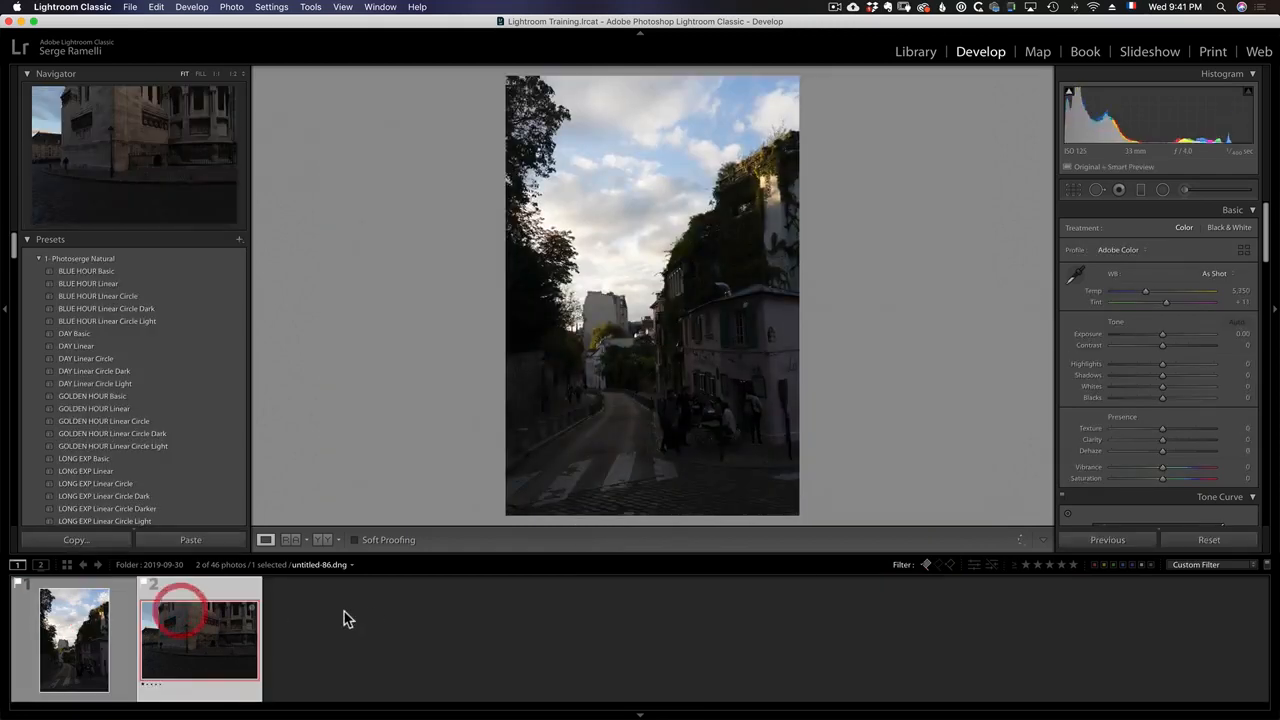
{"action": "left_click", "coordinate": [66, 626]}
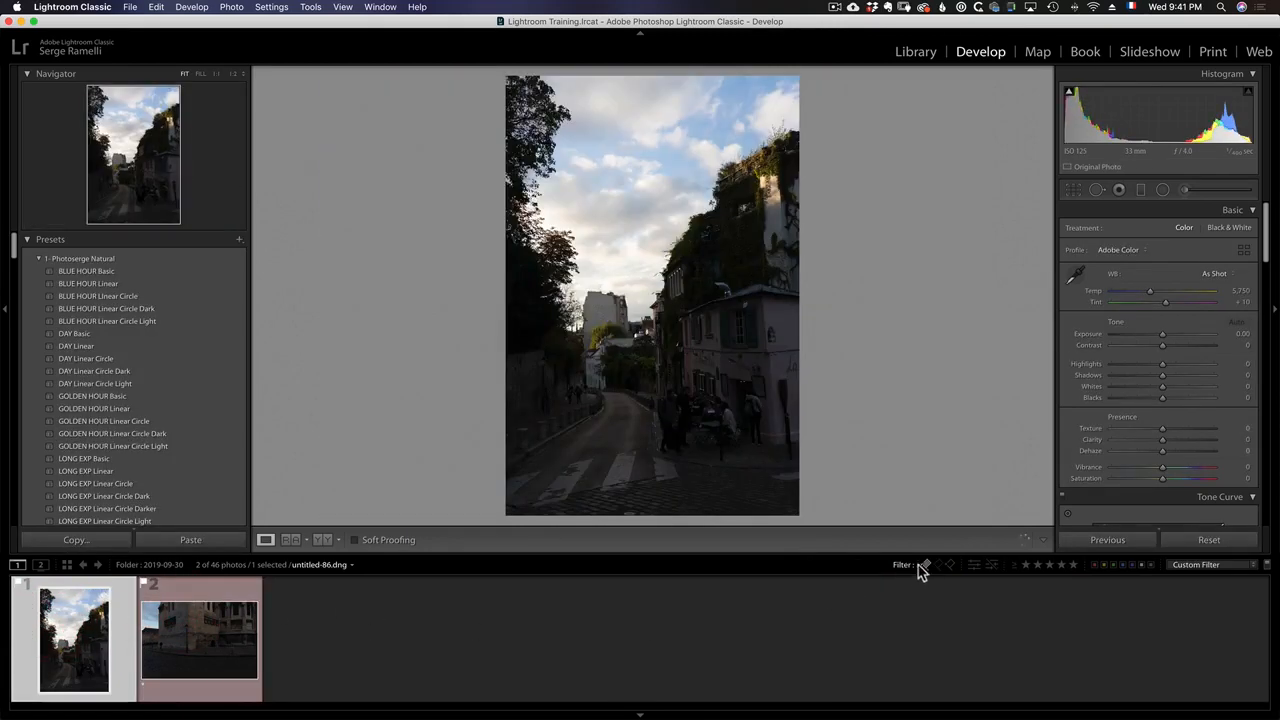
{"action": "left_click", "coordinate": [927, 566]}
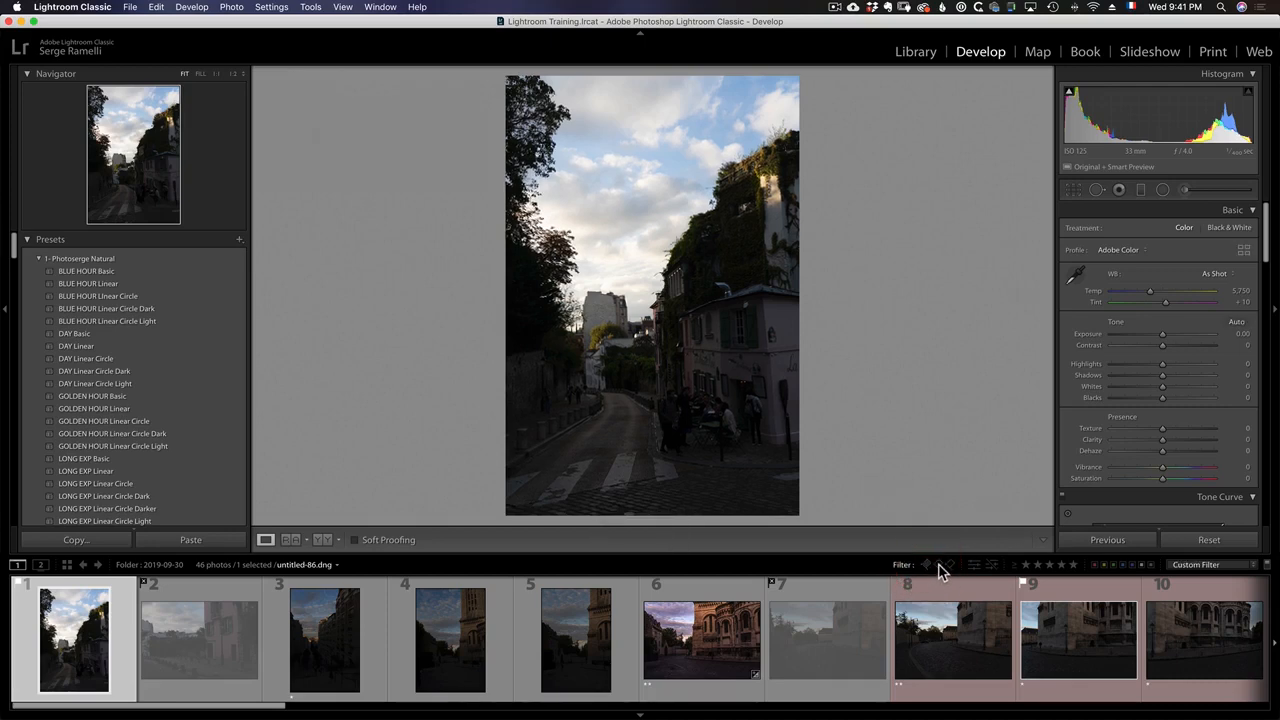
- Filter the filmstrip to unflagged photos, and include the rejected photos in the filter as well
{"action": "left_click", "coordinate": [939, 566]}
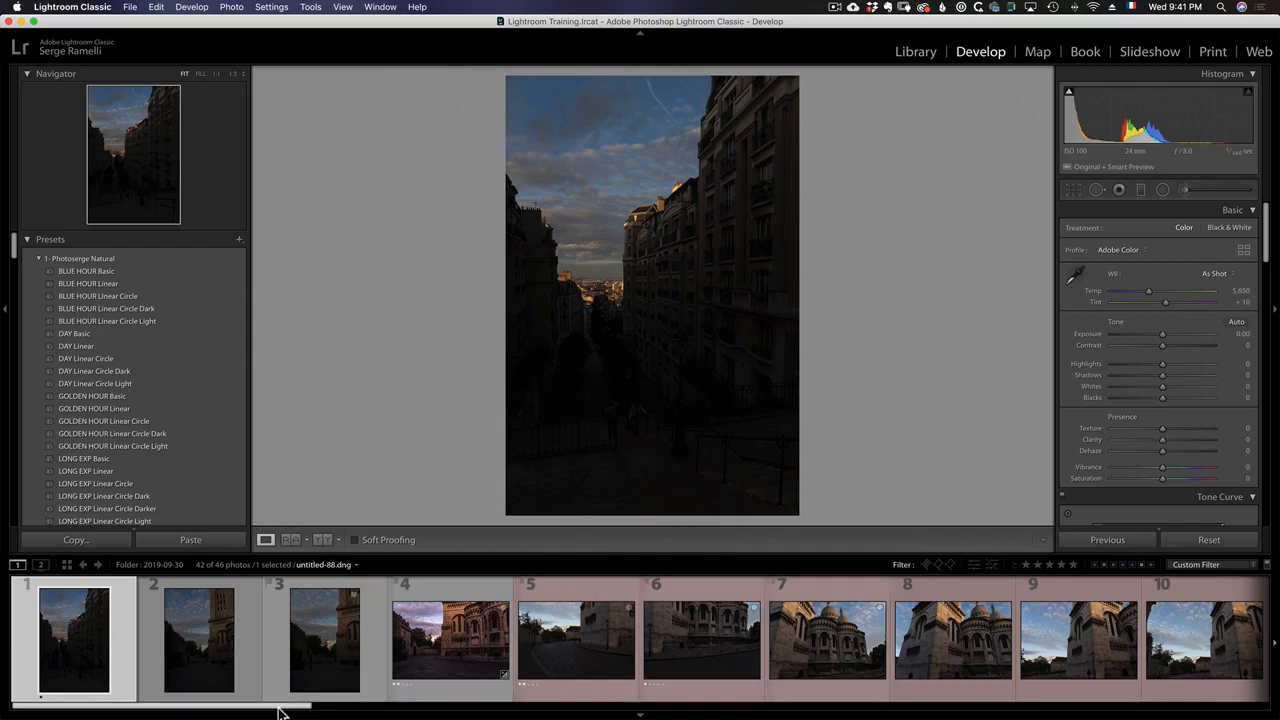
{"action": "mouse_move", "coordinate": [283, 712]}
{"action": "left_mouse_down"}
{"action": "mouse_move", "coordinate": [1240, 716]}
{"action": "mouse_move", "coordinate": [286, 700]}
{"action": "left_mouse_up"}
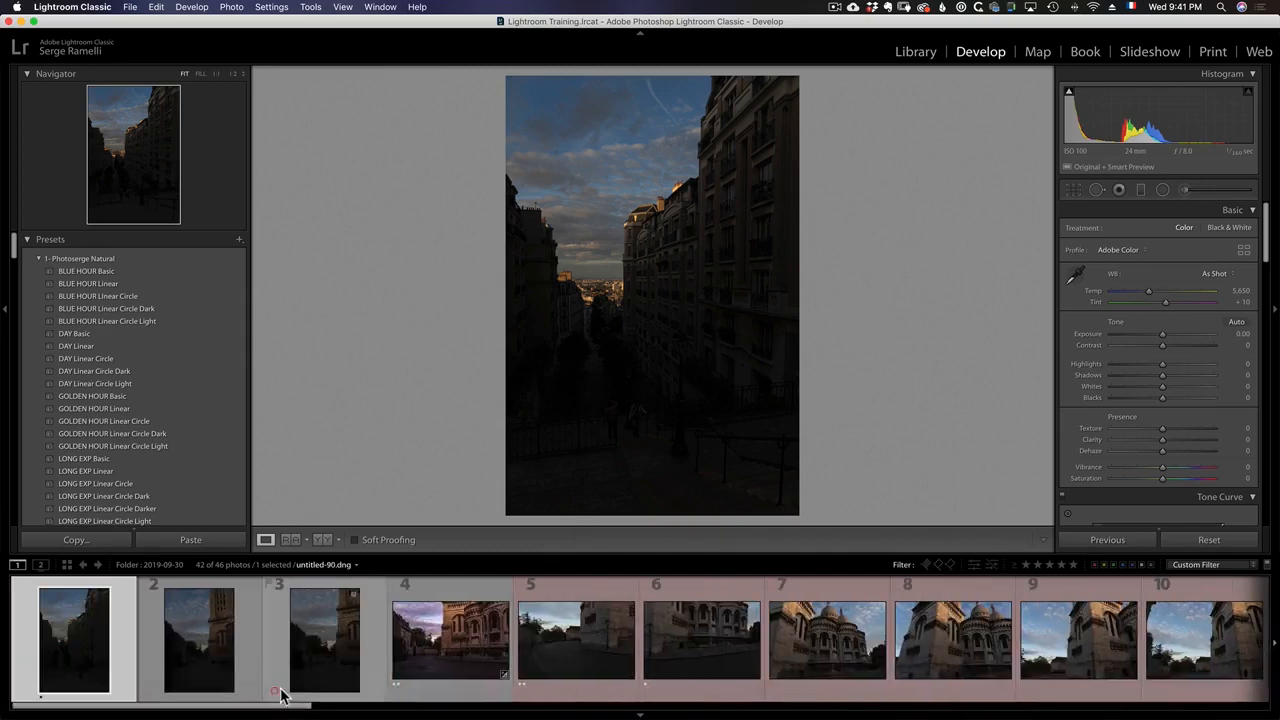
{"action": "left_click", "coordinate": [948, 568]}
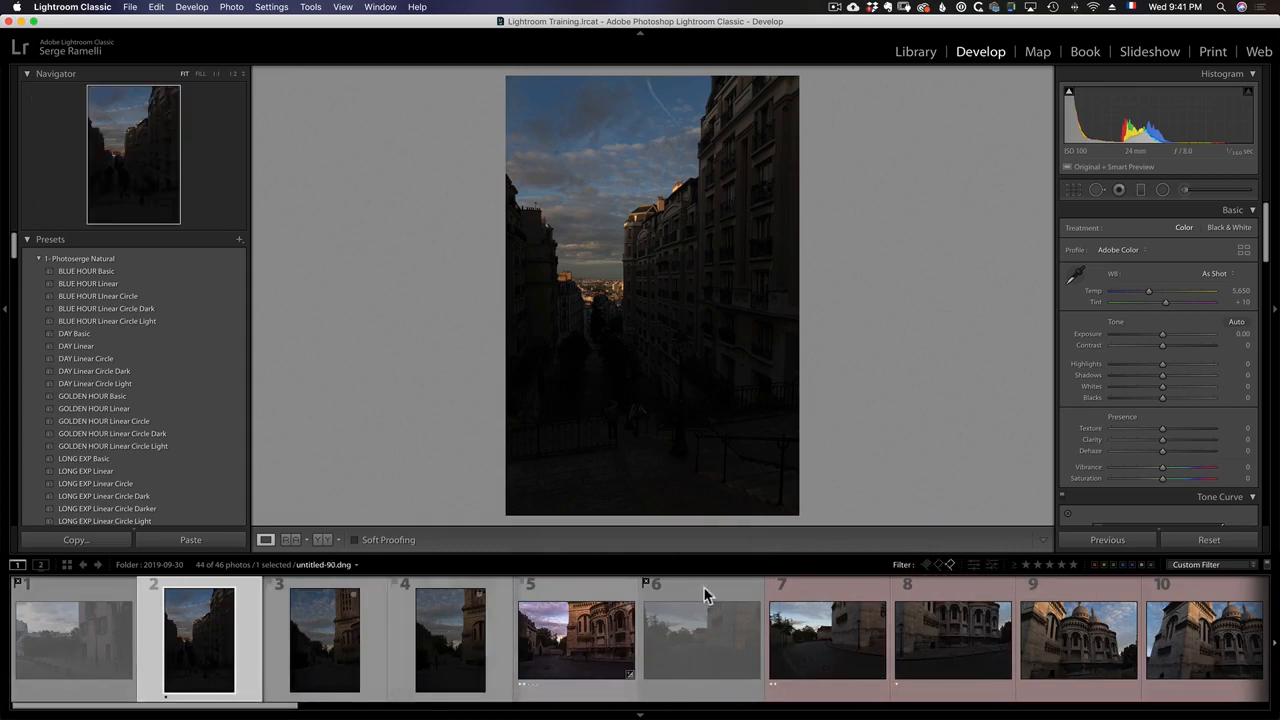
{"action": "left_click", "coordinate": [951, 566]}
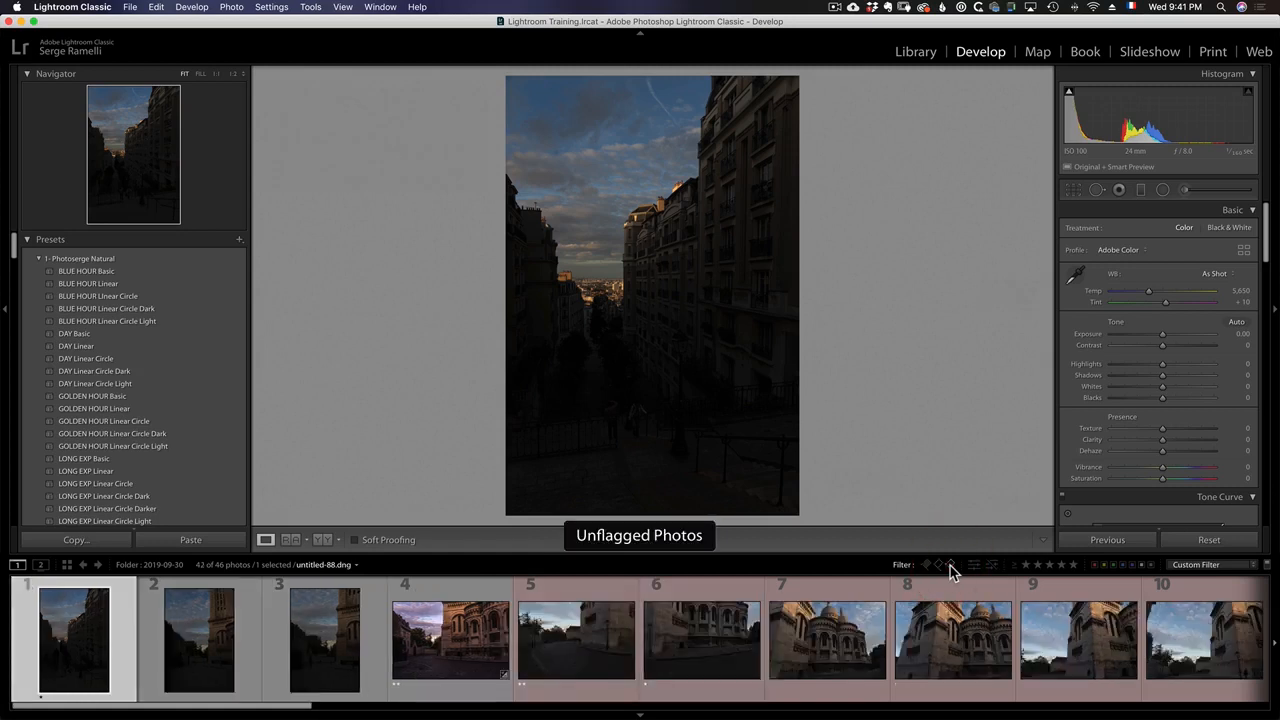
{"action": "left_click", "coordinate": [950, 566]}
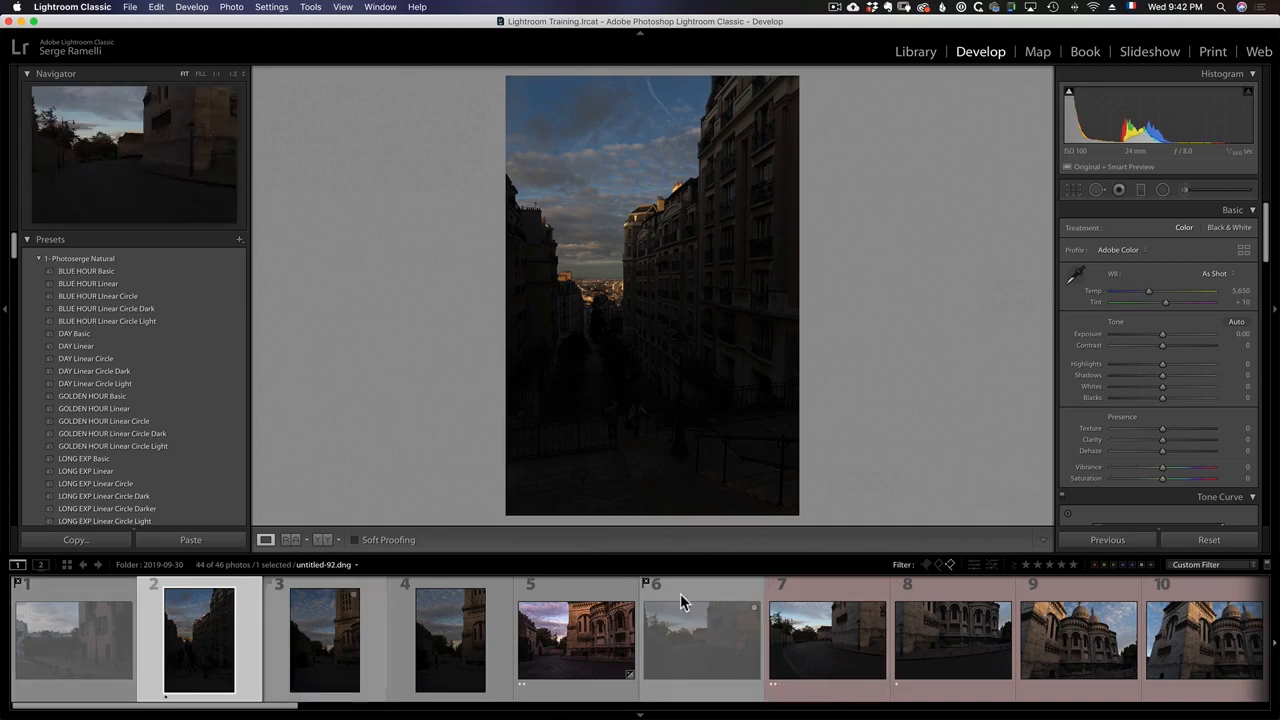
- View both rejected photos, and change the flag of the one with the pink house to pick
{"action": "left_click", "coordinate": [679, 595]}
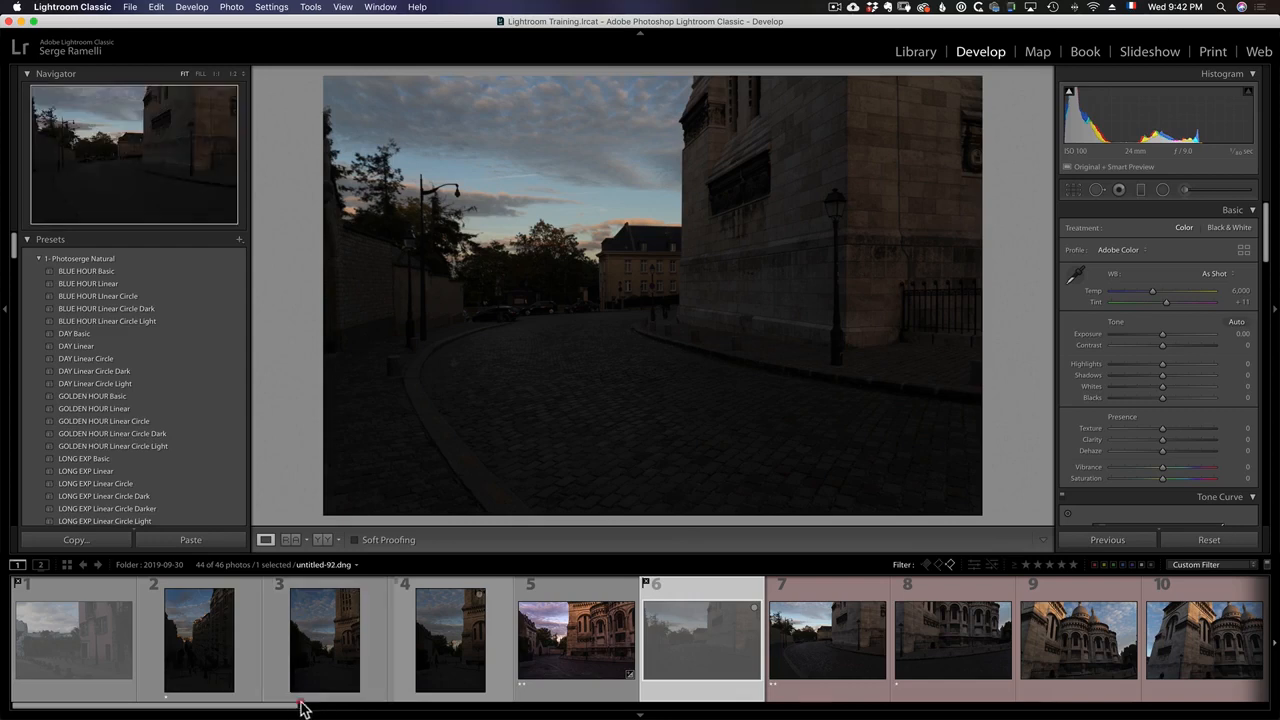
{"action": "left_click_drag", "start_coordinate": [272, 712], "coordinate": [113, 688]}
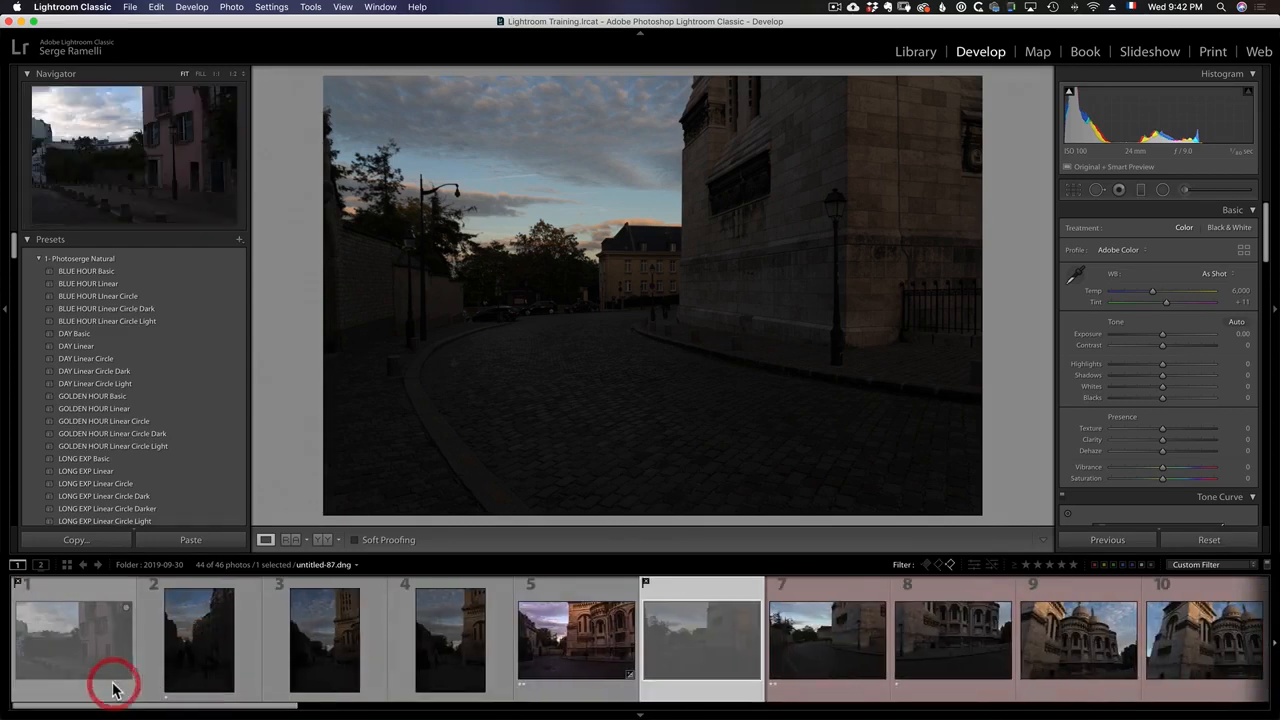
{"action": "left_click", "coordinate": [77, 604]}
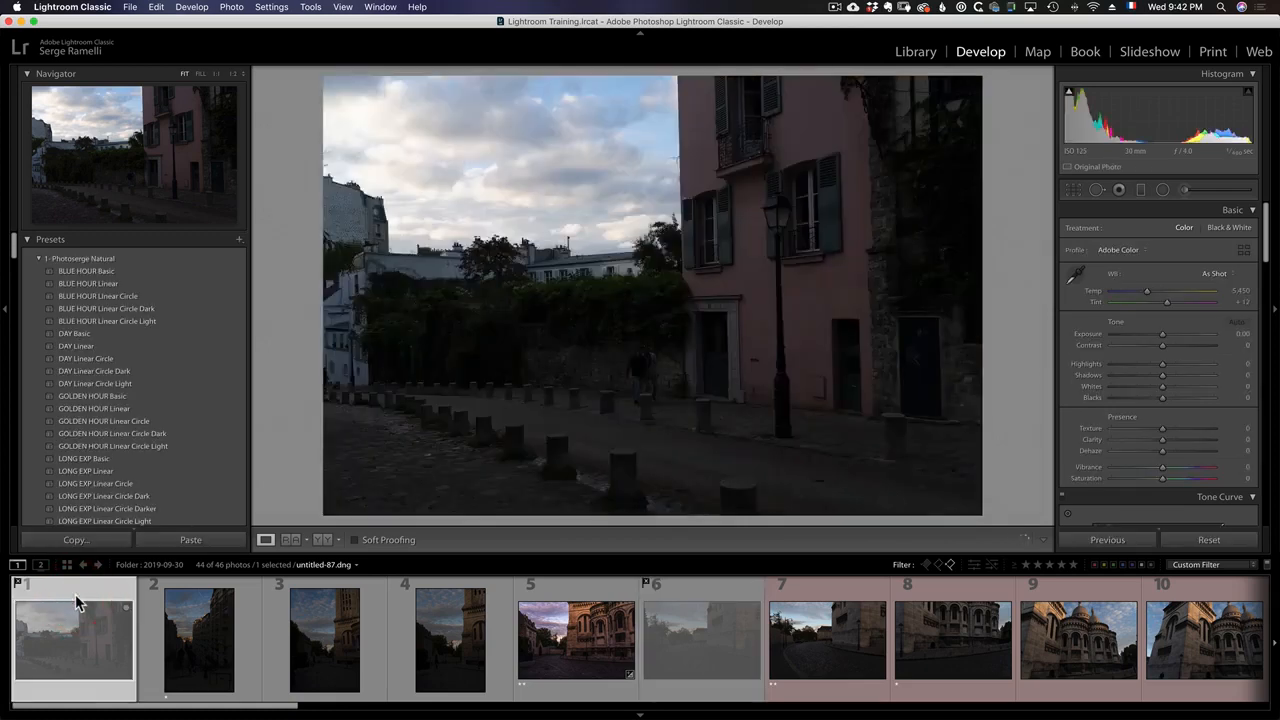
{"action": "key", "text": "p"}
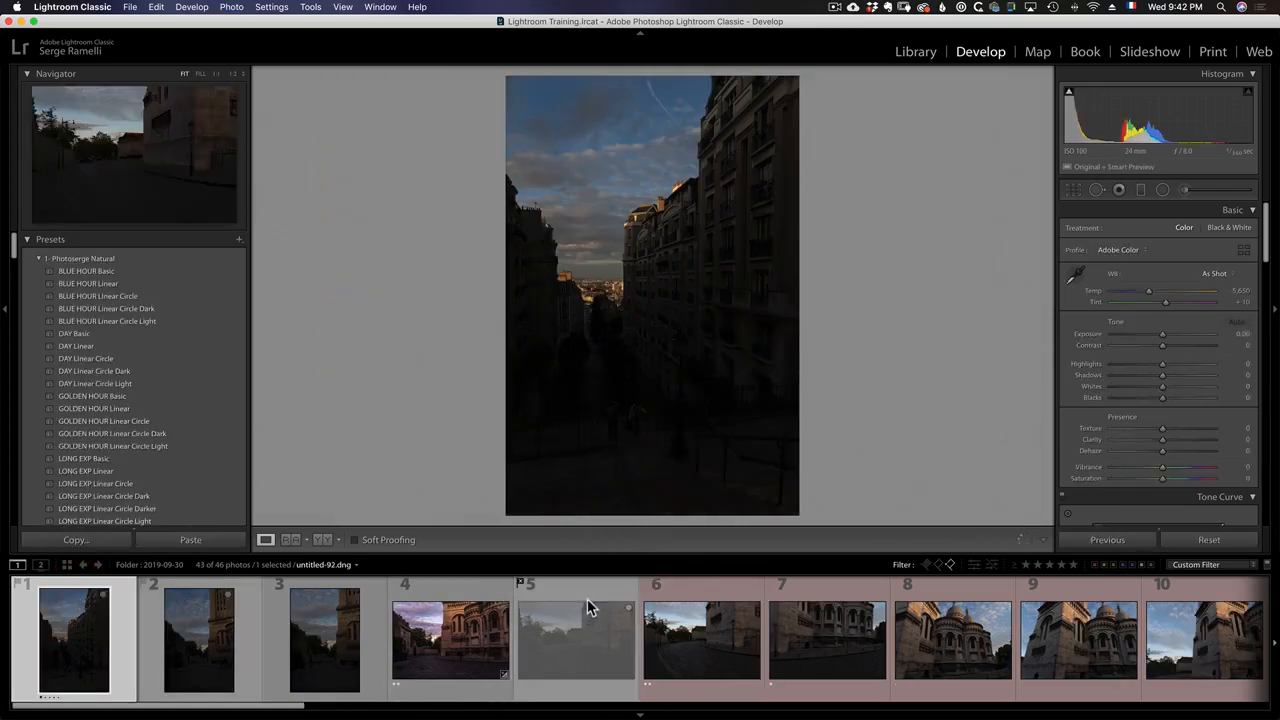
- Limit the filter to unflagged photos, and flag the first three dark vertical photos as picks or rejects
{"action": "left_click", "coordinate": [950, 566]}
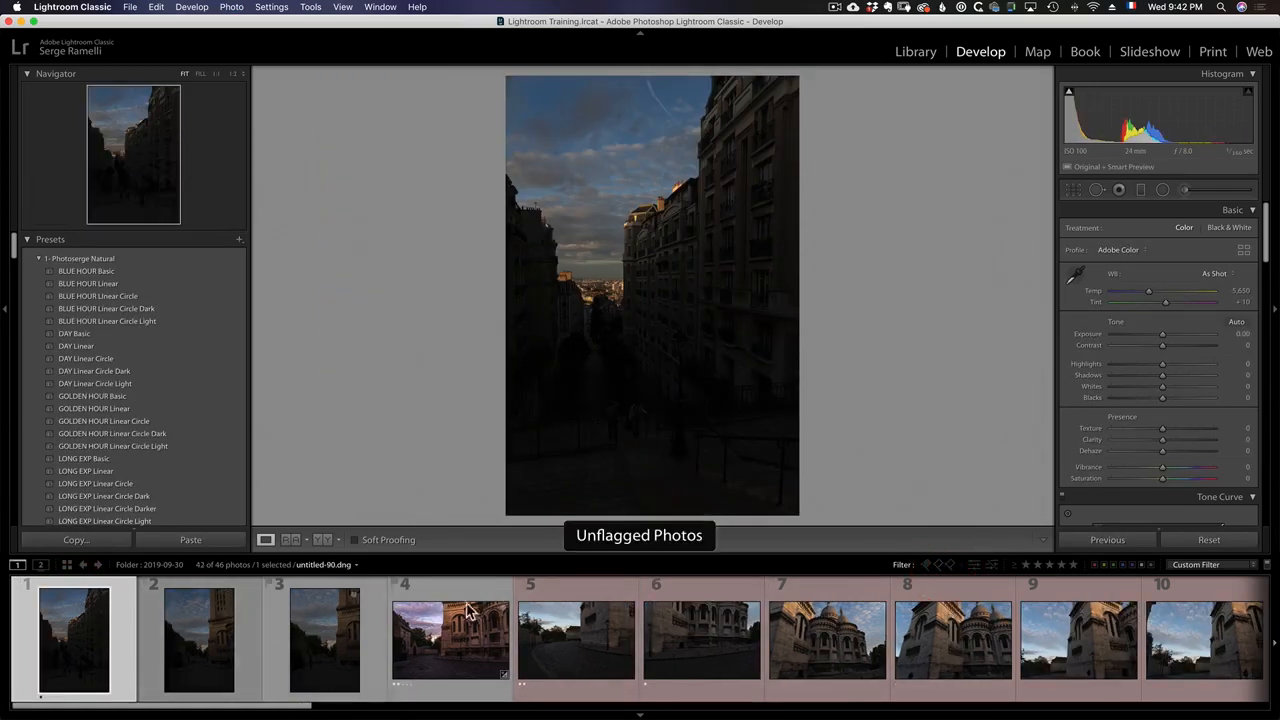
{"action": "left_click", "coordinate": [95, 640]}
{"action": "key", "text": "p"}
{"action": "key", "text": "x"}
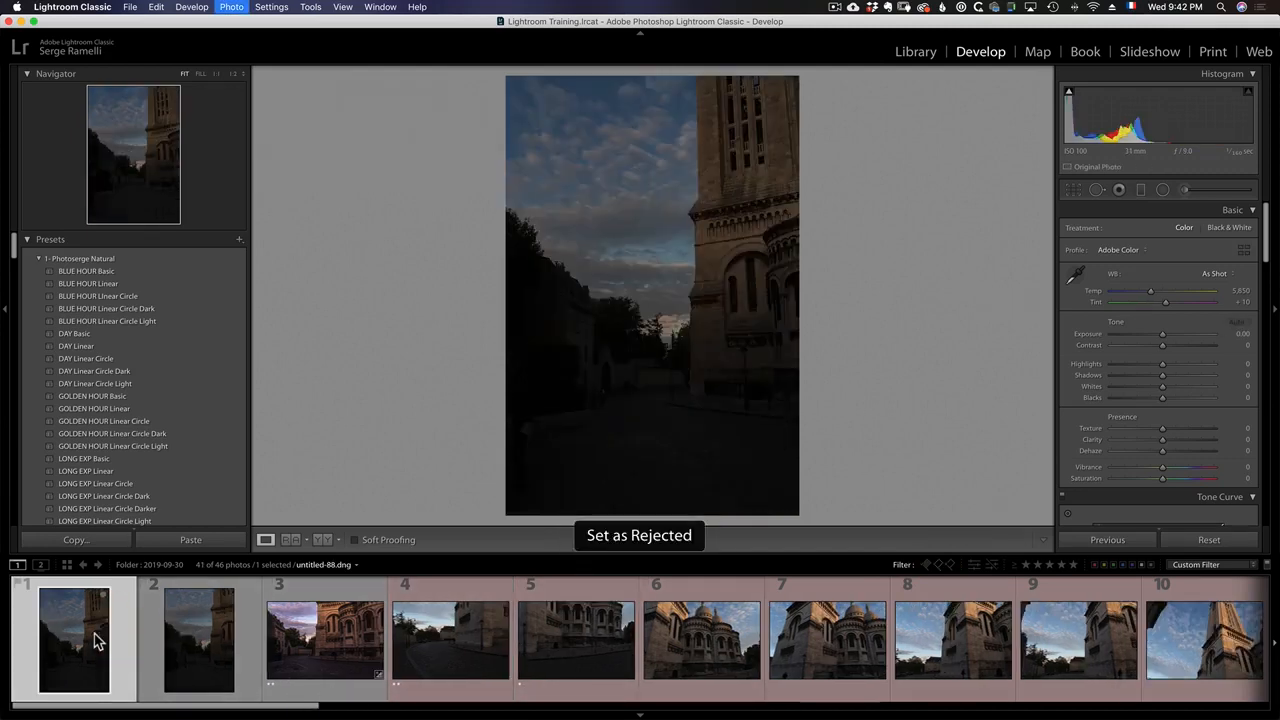
{"action": "key", "text": "p"}
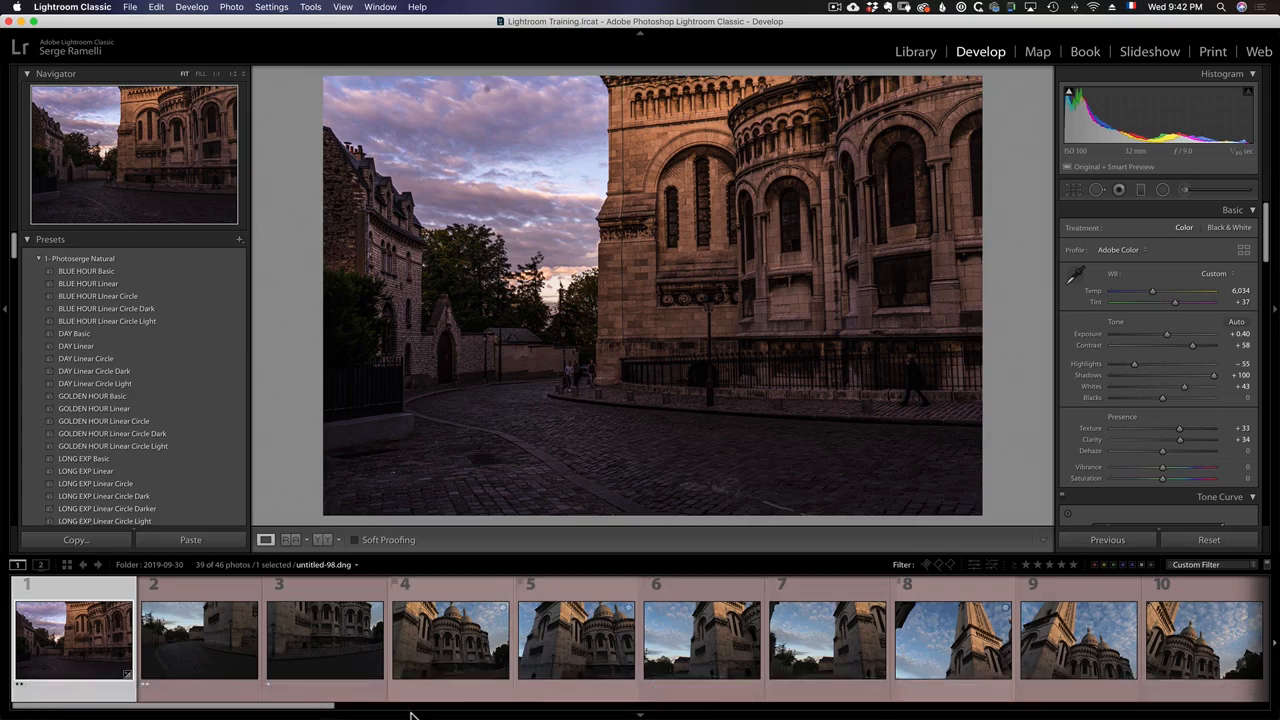
{"action": "left_click_drag", "start_coordinate": [331, 708], "coordinate": [1274, 697]}
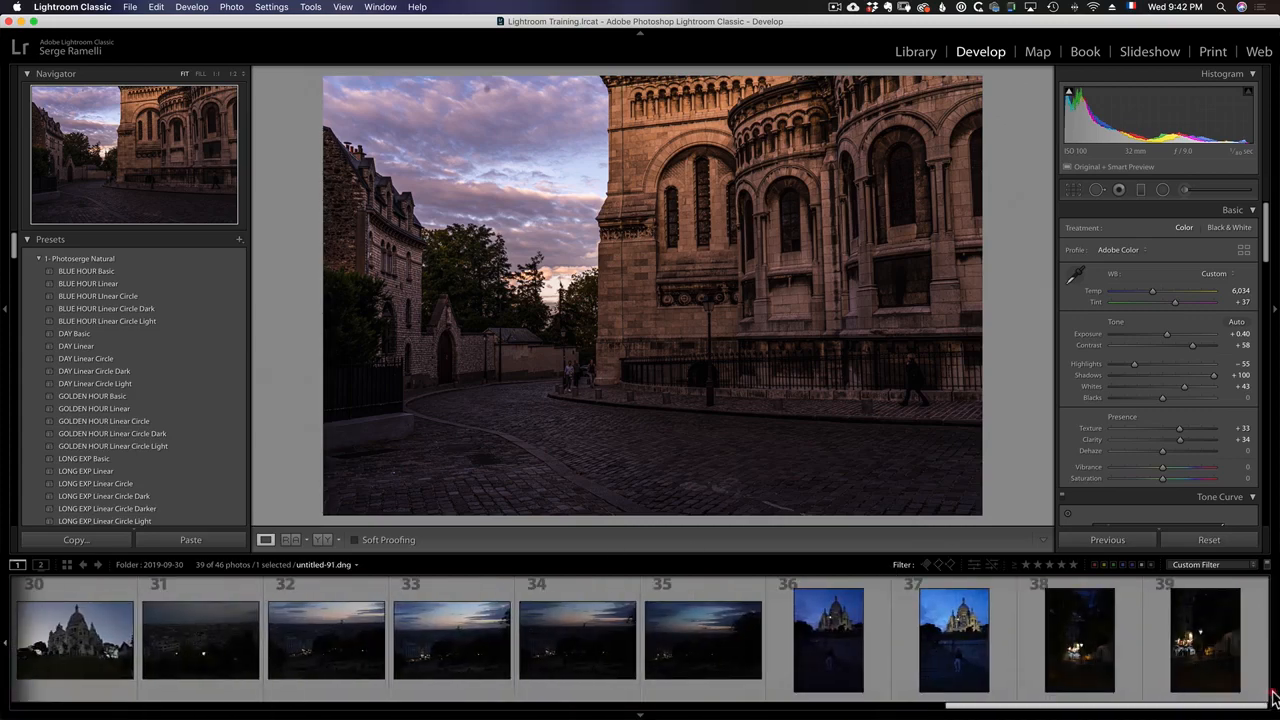
- Try the edited and unedited photo filters, separately and together, and turn both off
{"action": "left_click", "coordinate": [976, 566]}
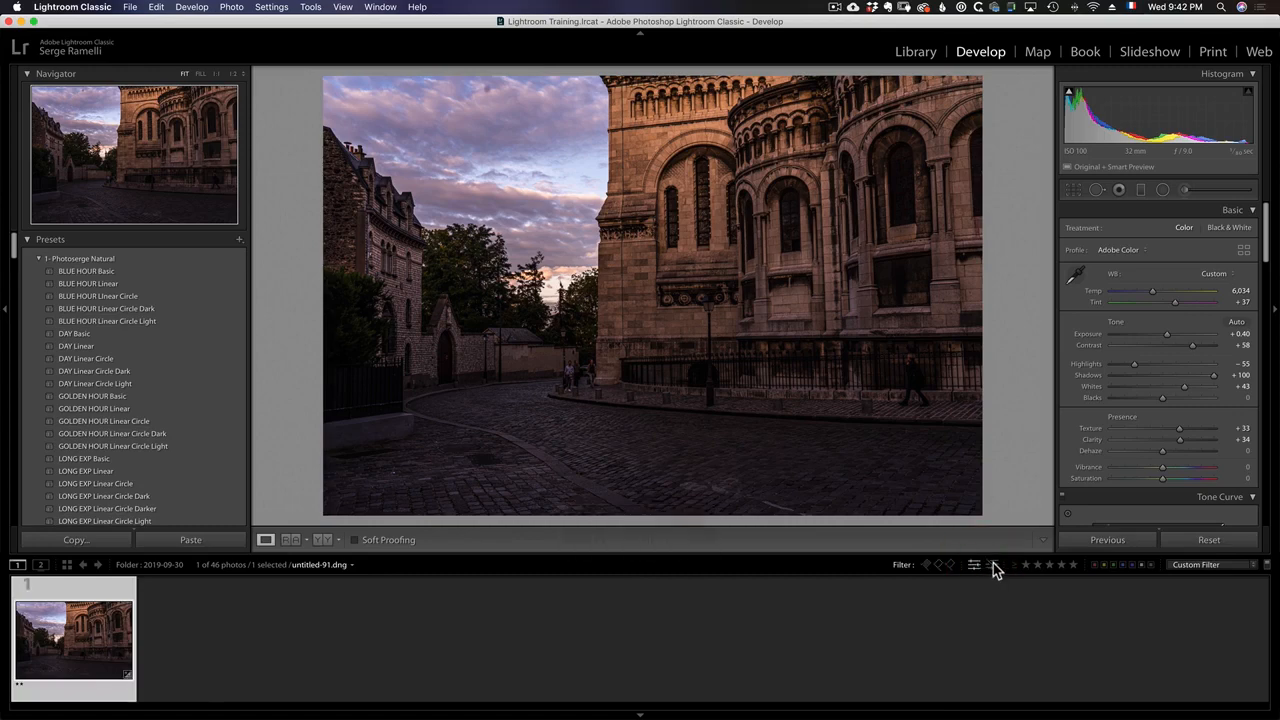
{"action": "left_click", "coordinate": [992, 566]}
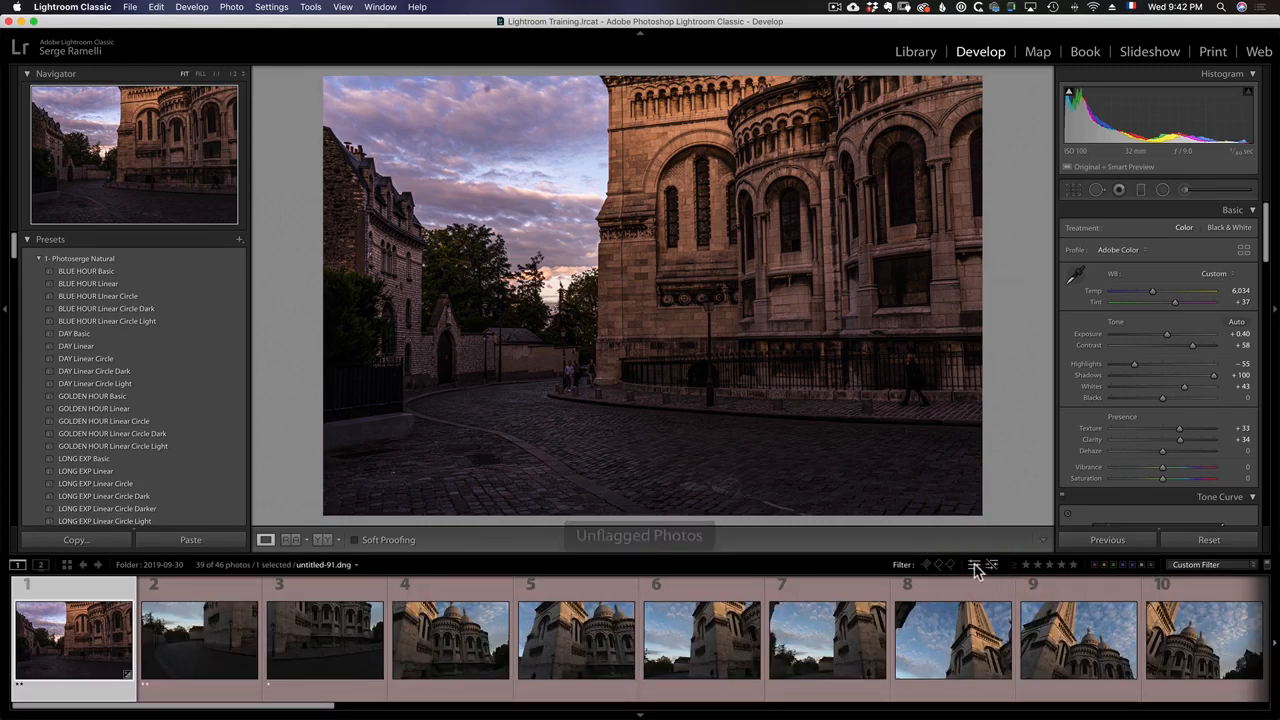
{"action": "left_click", "coordinate": [974, 566]}
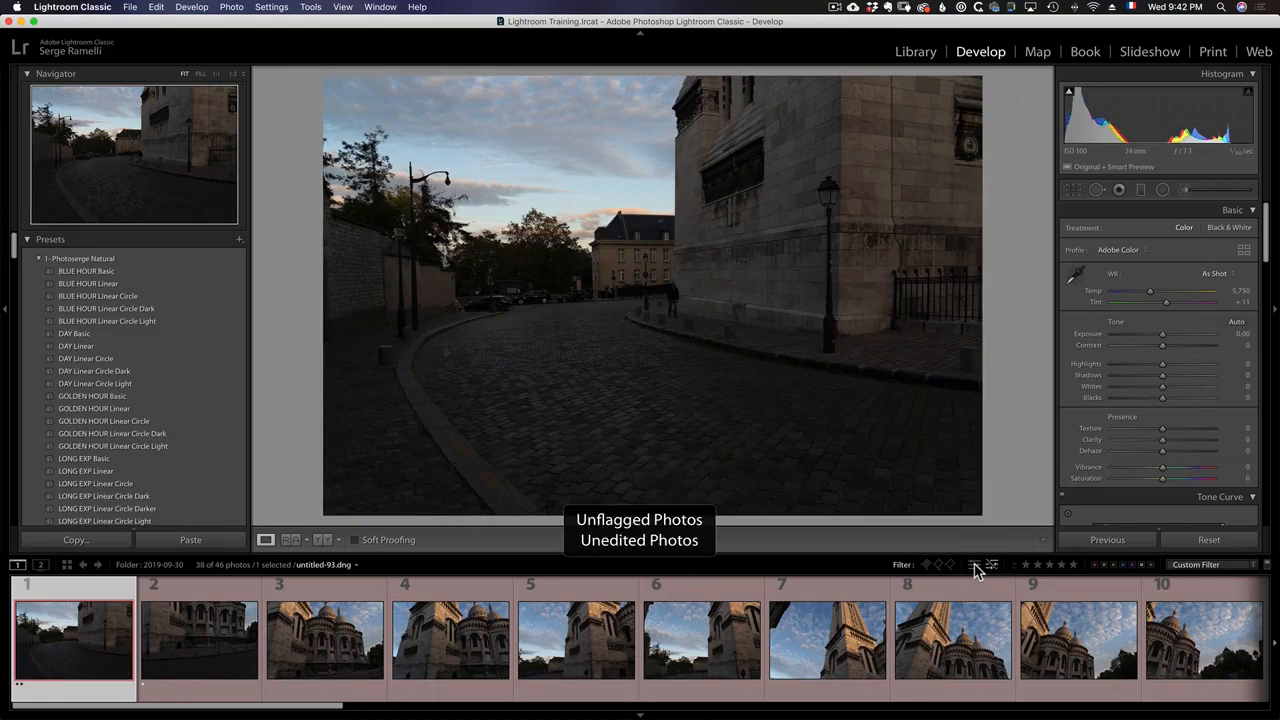
{"action": "left_click", "coordinate": [975, 566]}
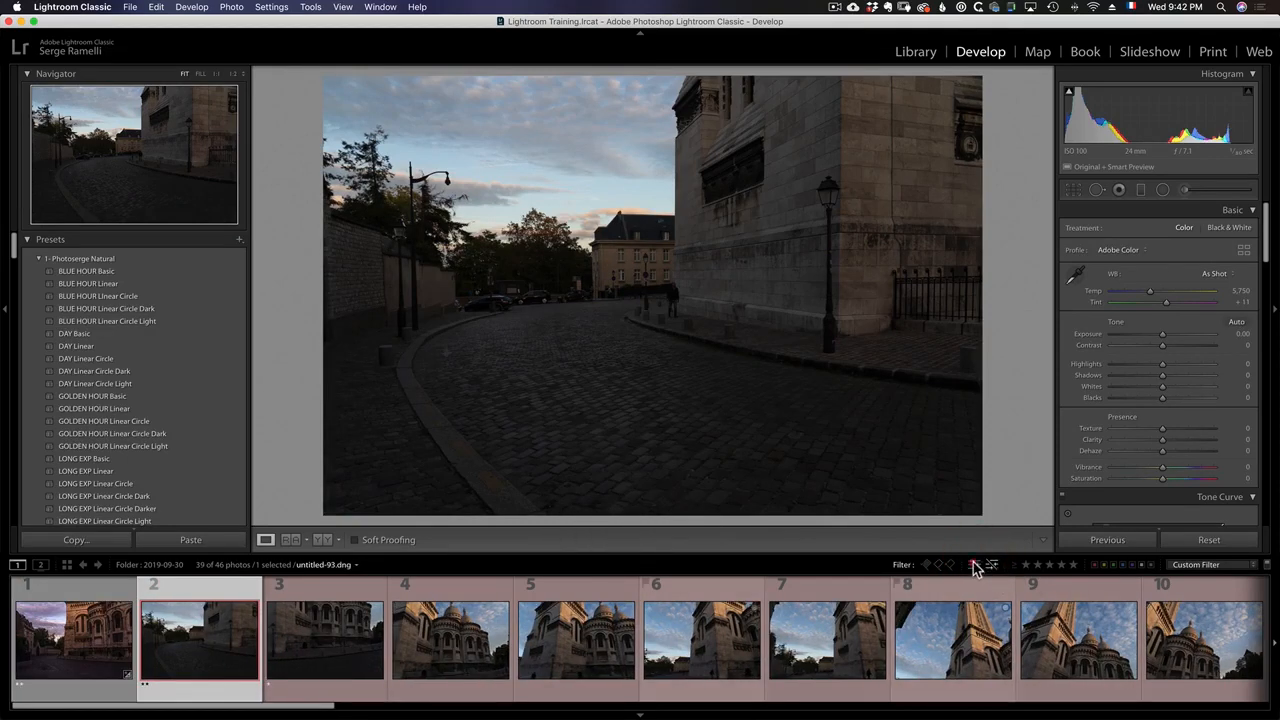
{"action": "left_click", "coordinate": [974, 566]}
{"action": "left_click", "coordinate": [975, 566]}
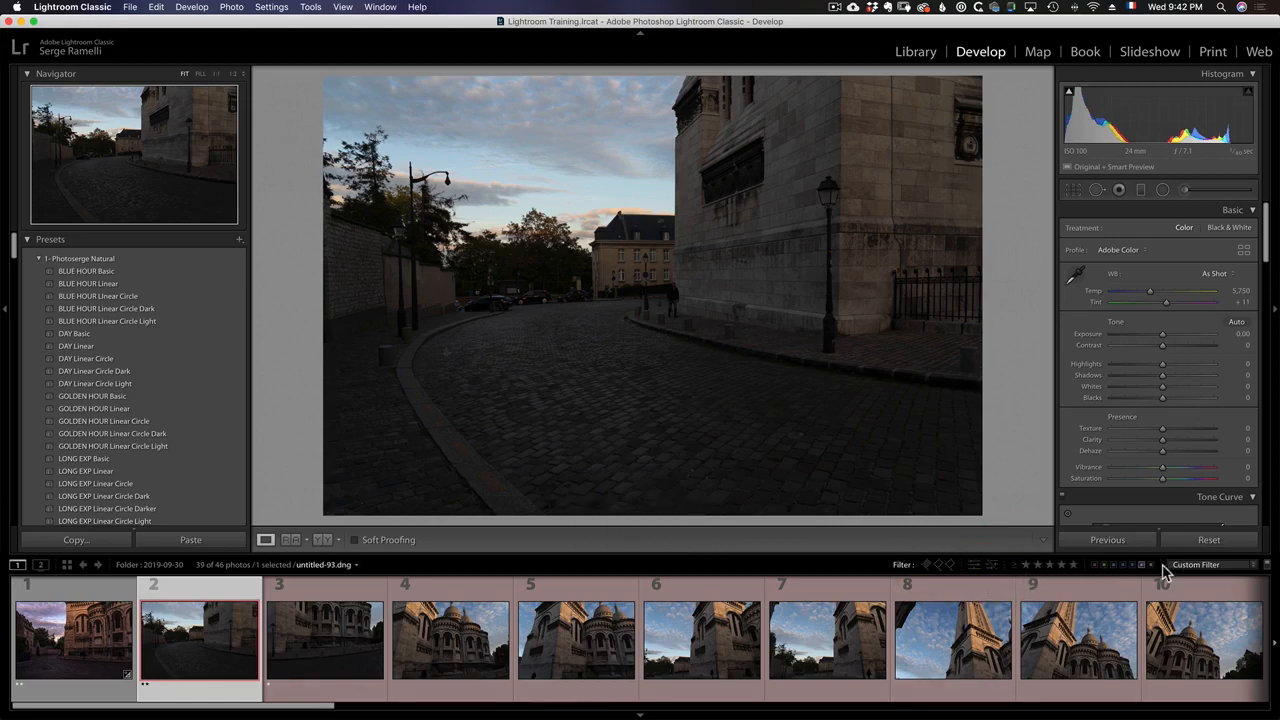
- Look through the unflagged photos to the end of the filmstrip
{"action": "mouse_move", "coordinate": [329, 705]}
{"action": "left_mouse_down"}
{"action": "mouse_move", "coordinate": [1080, 716]}
{"action": "mouse_move", "coordinate": [220, 677]}
{"action": "mouse_move", "coordinate": [313, 713]}
{"action": "left_mouse_up"}
{"action": "left_click", "coordinate": [220, 676]}
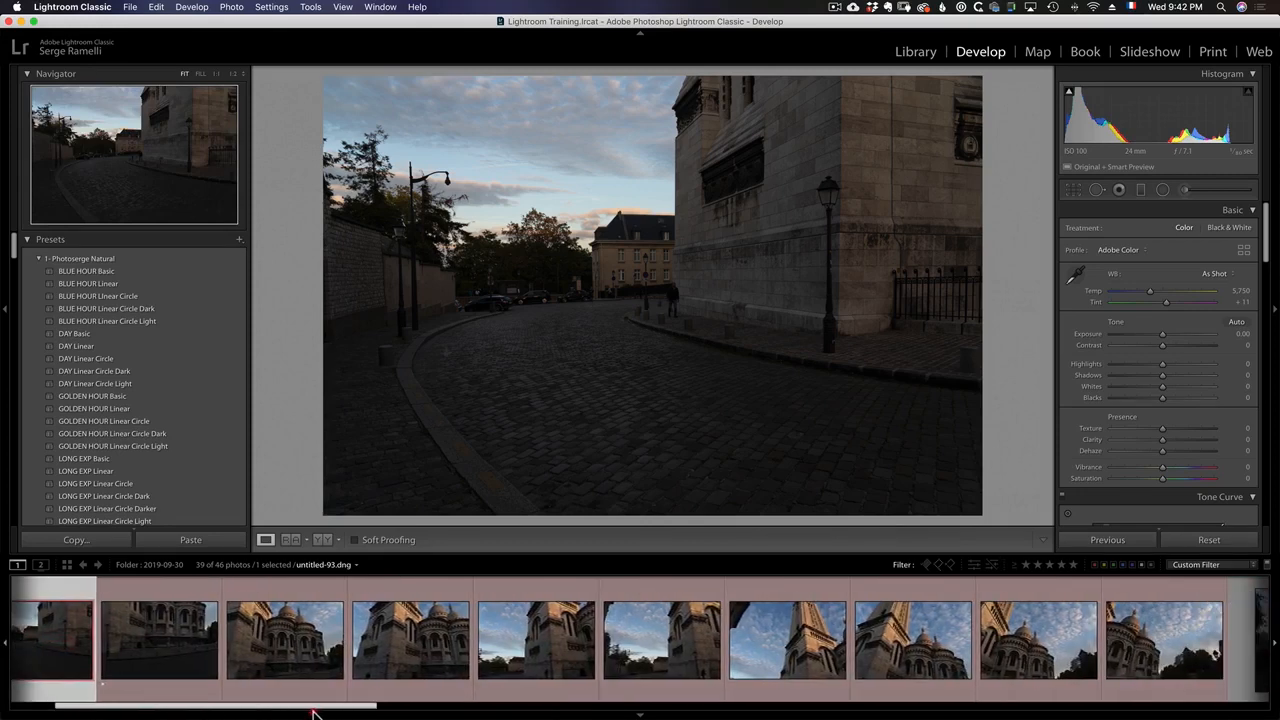
{"action": "left_click", "coordinate": [313, 713]}
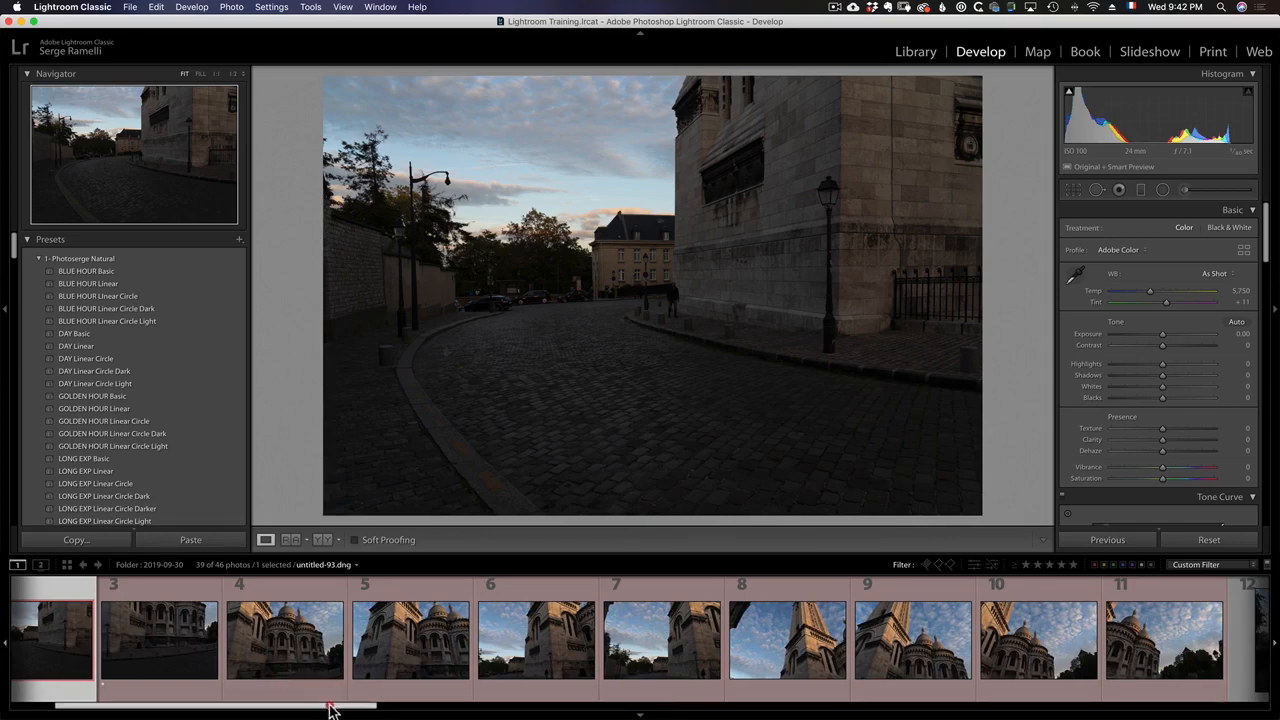
{"action": "left_click_drag", "start_coordinate": [331, 708], "coordinate": [1266, 712]}
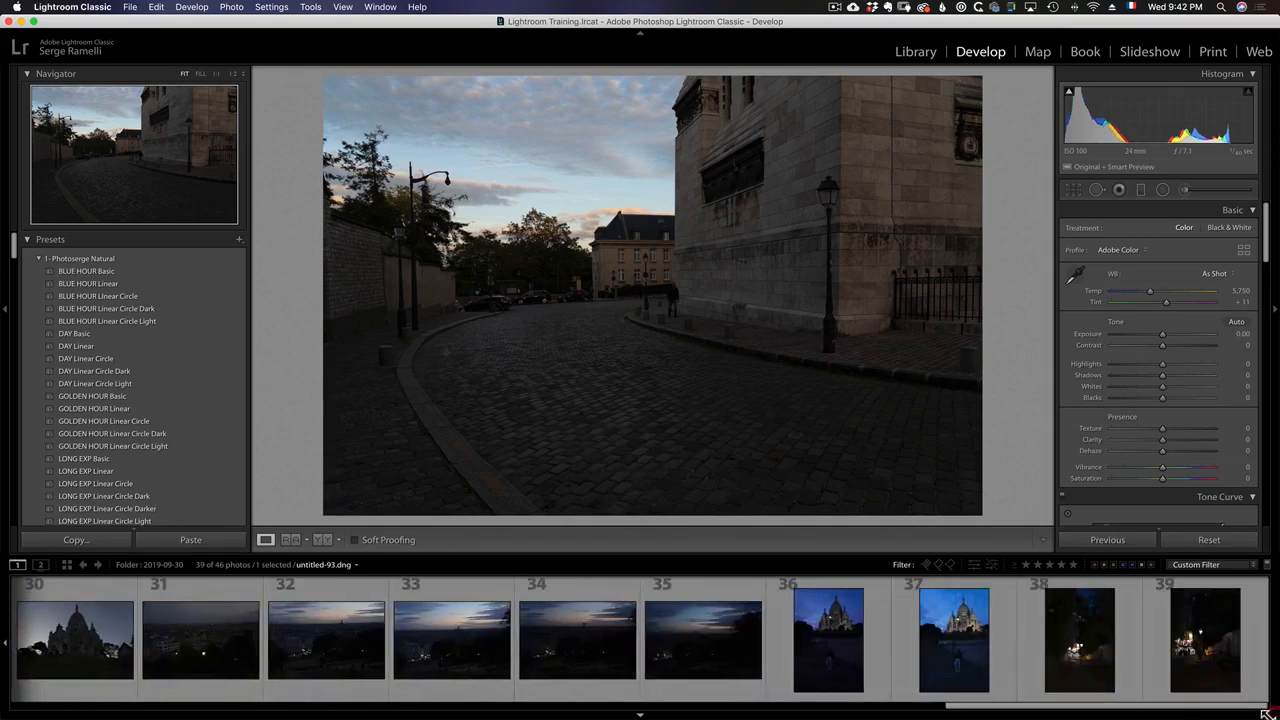